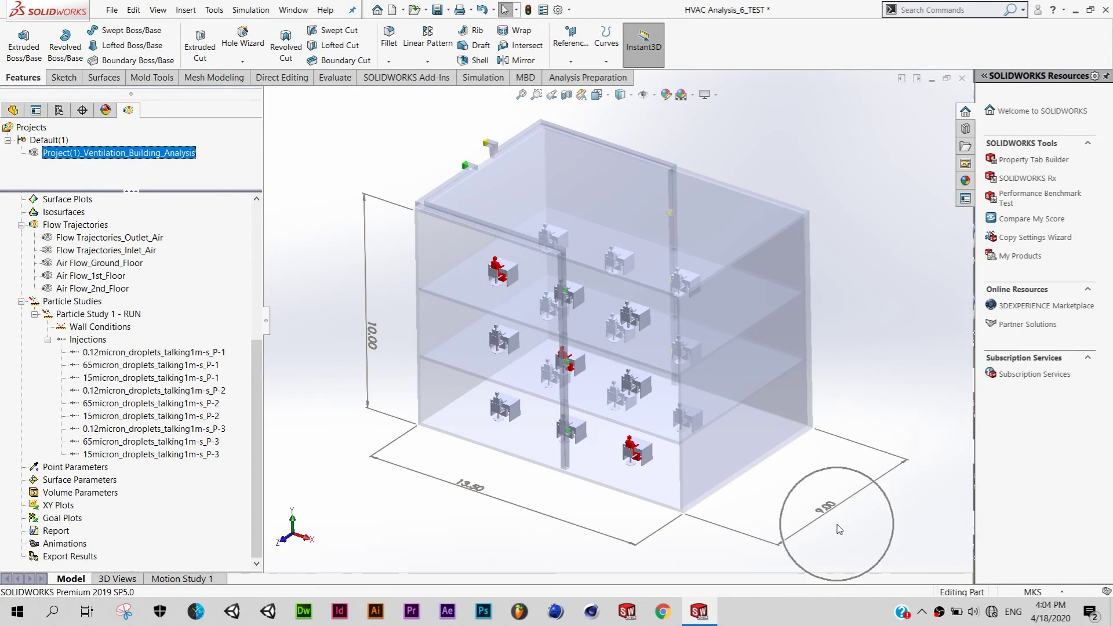
Step: Expand the model's solid bodies and highlight the Intake duct
left_click(13, 110)
left_click(58, 297)
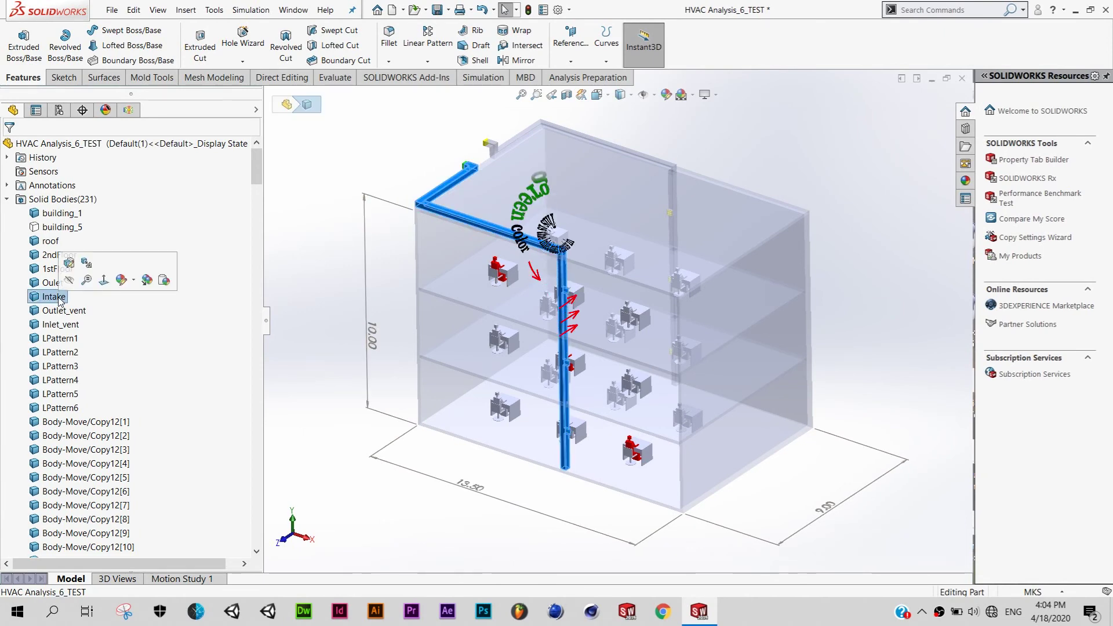
right_click(60, 301)
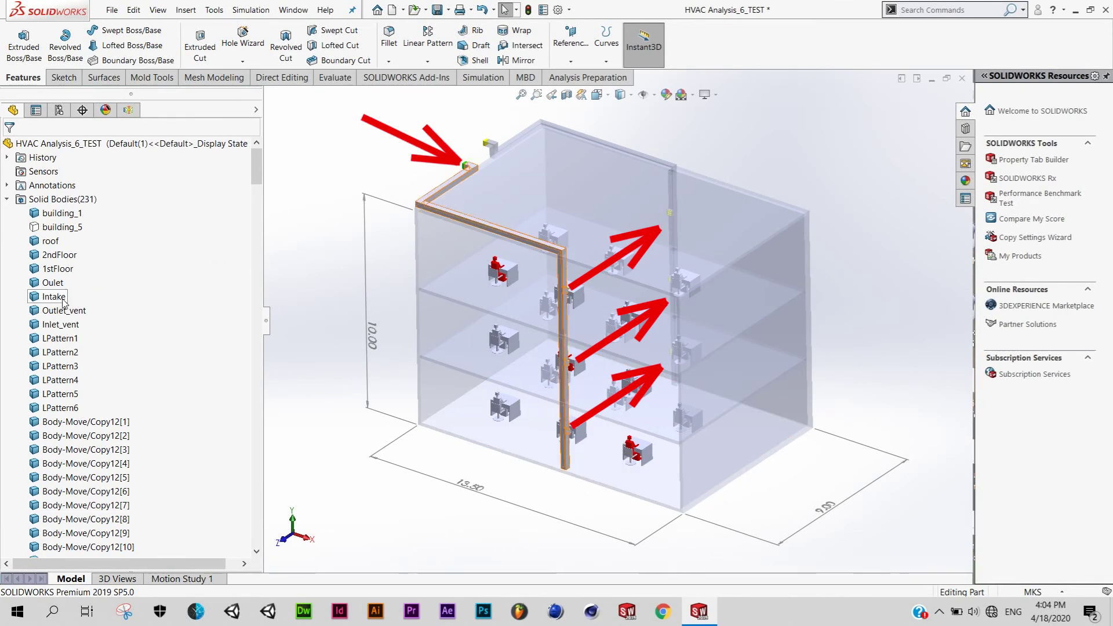
left_click(63, 298)
right_click(56, 298)
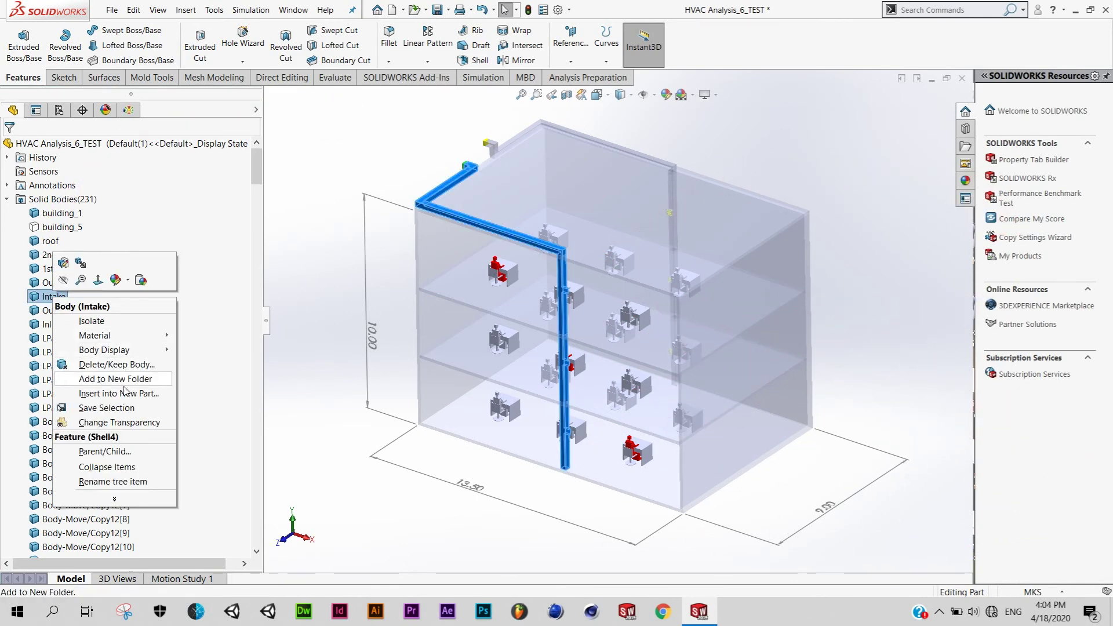
left_click(123, 428)
Step: Highlight the Oulet exhaust duct body
left_click(54, 283)
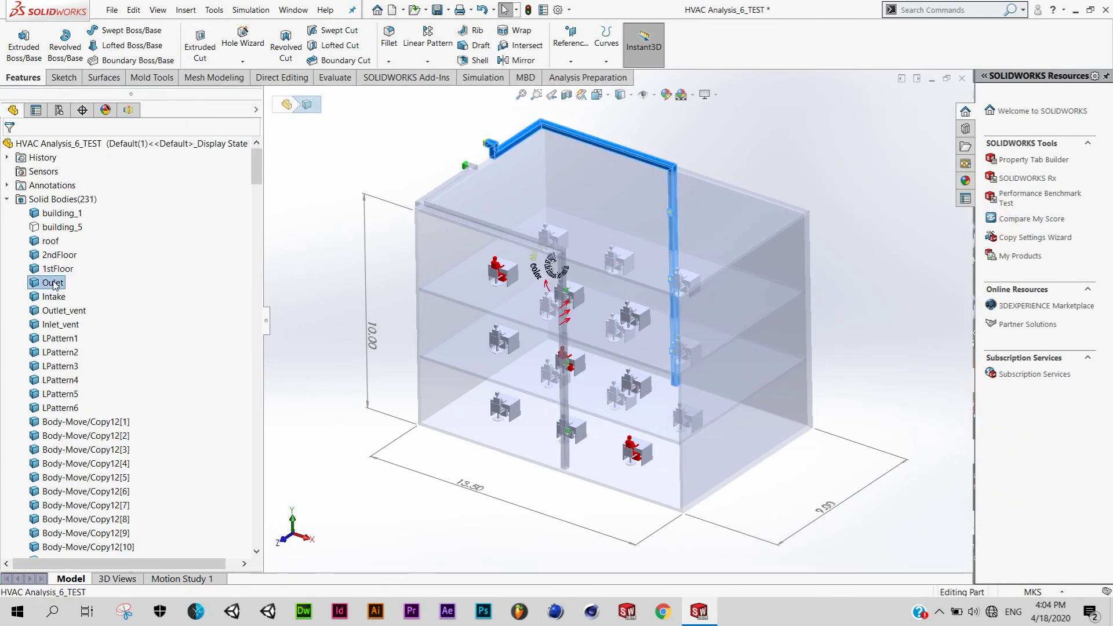
right_click(54, 283)
left_click(125, 408)
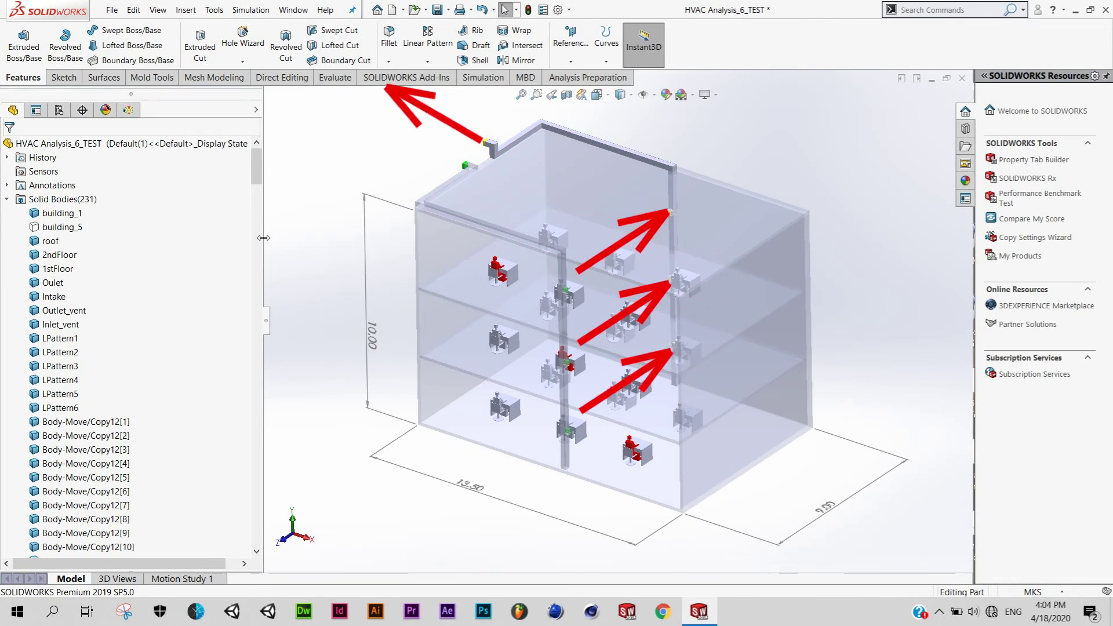
right_click(56, 286)
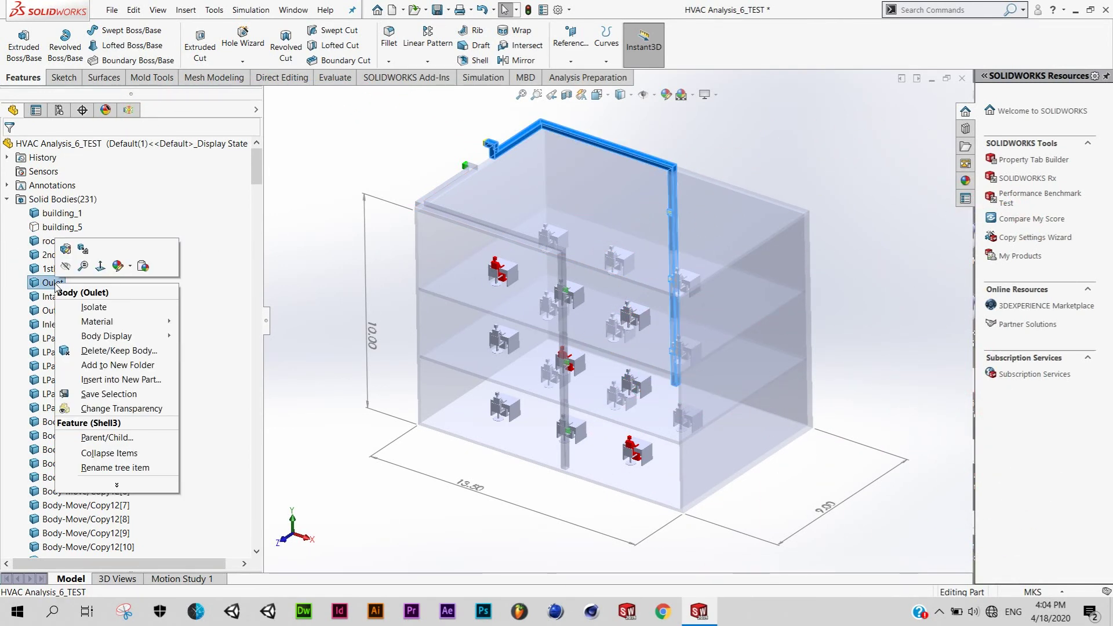
left_click(142, 410)
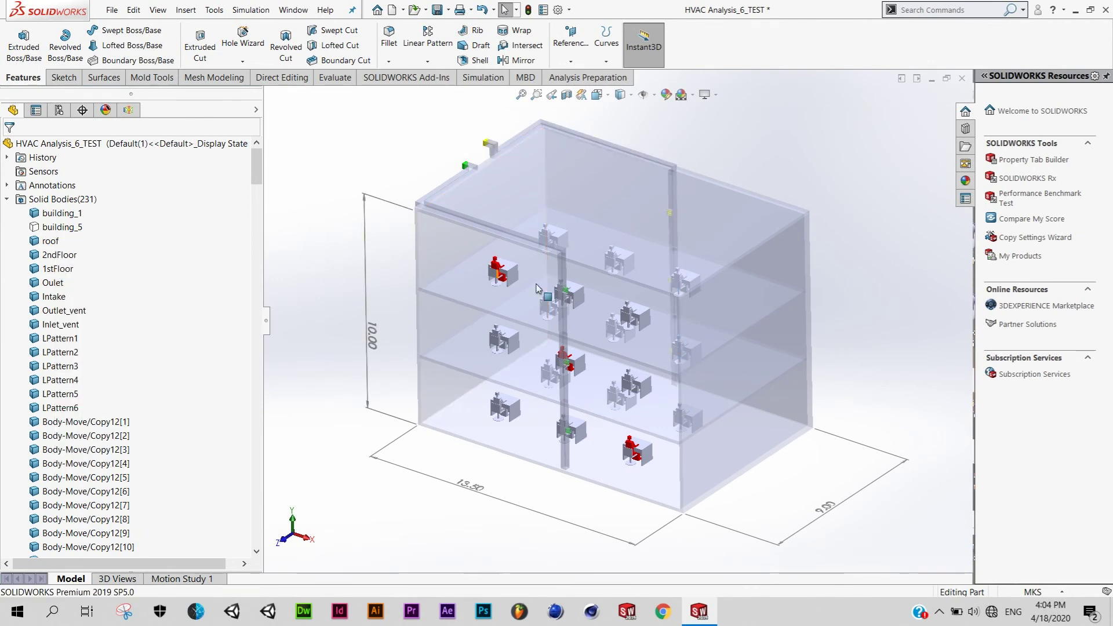
Step: Orbit to a frontal view and return to the Flow Simulation tree's Results section
scroll(536, 288, "down", 3)
mouse_move(536, 288)
middle_mouse_down()
mouse_move(598, 287)
mouse_move(582, 365)
mouse_move(664, 331)
mouse_move(633, 257)
mouse_move(599, 251)
mouse_move(664, 311)
mouse_move(491, 199)
middle_mouse_up()
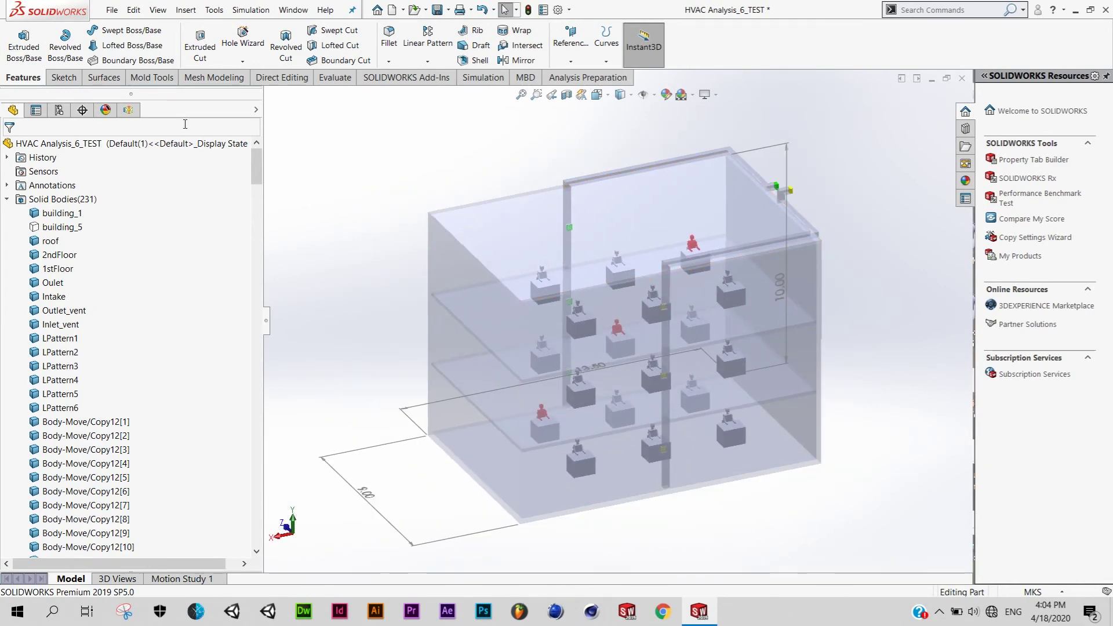
left_click(128, 112)
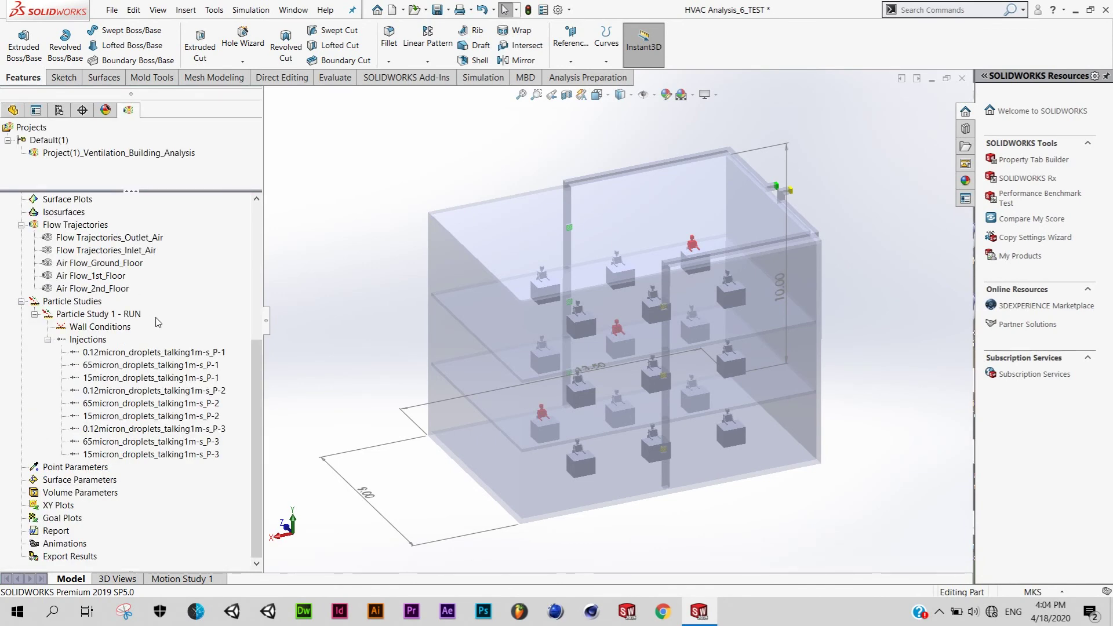
scroll(174, 248, "up", 2)
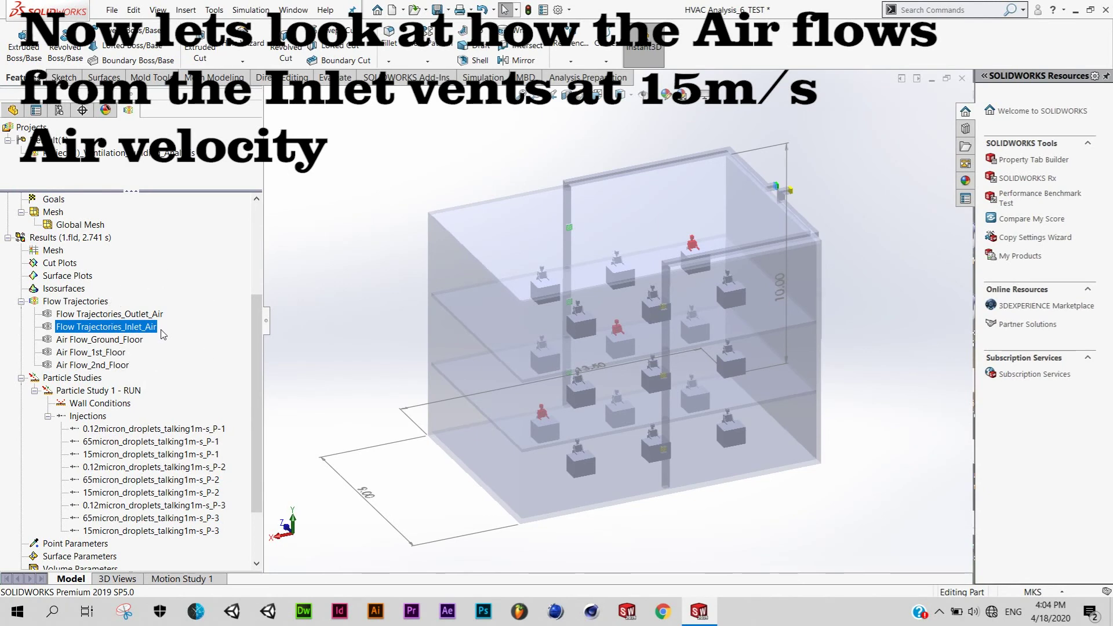
scroll(740, 189, "down", 2)
scroll(736, 194, "down", 3)
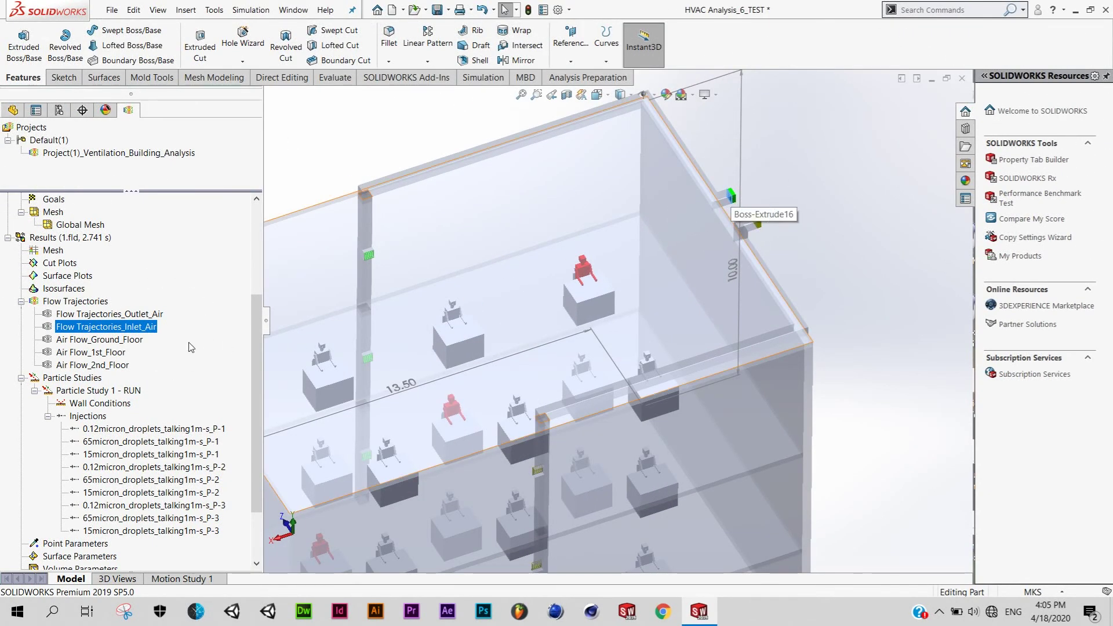
Step: Play the Flow Trajectories_Inlet_Air and bring up the velocity colour bar settings
right_click(150, 332)
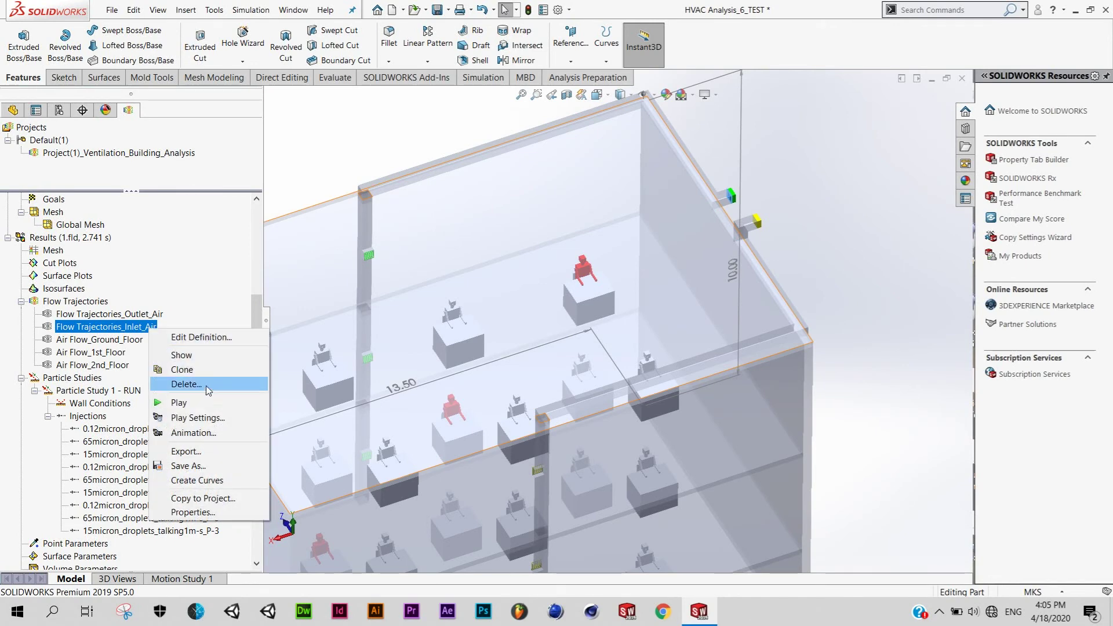
left_click(191, 402)
right_click(302, 120)
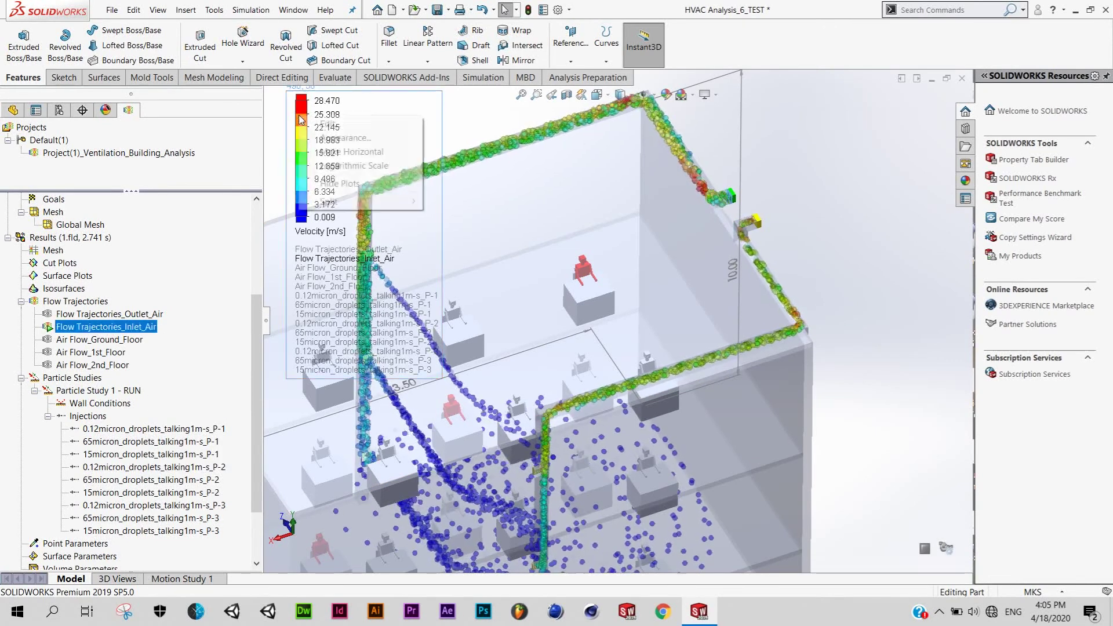
left_click(343, 124)
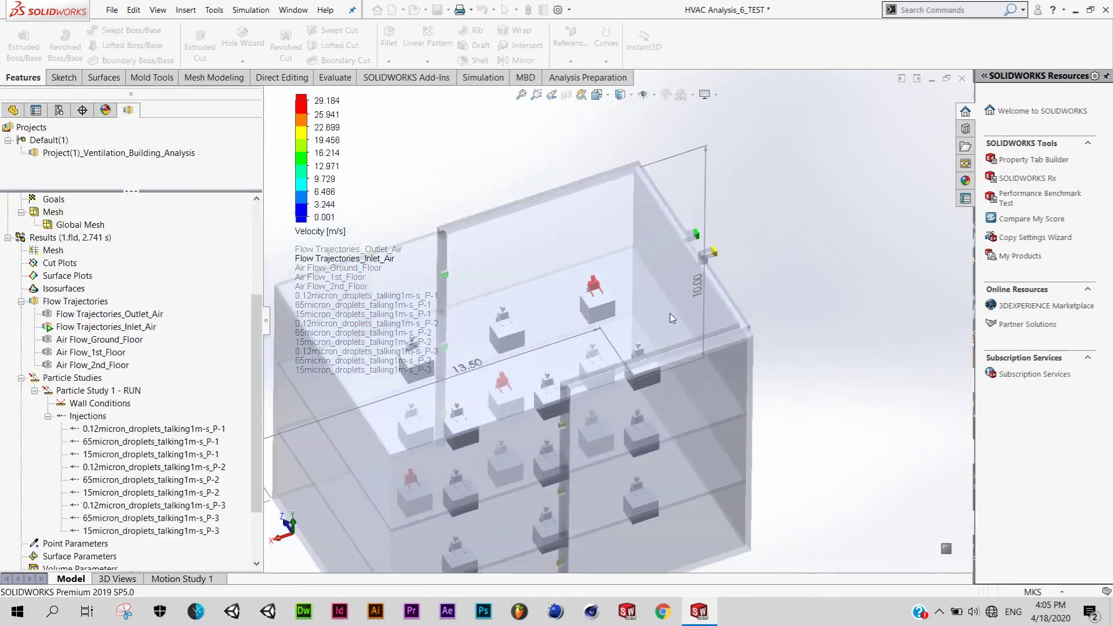
Step: Fit the building in view and orbit and zoom to inspect the inlet particles
middle_click_drag(672, 319, 694, 240)
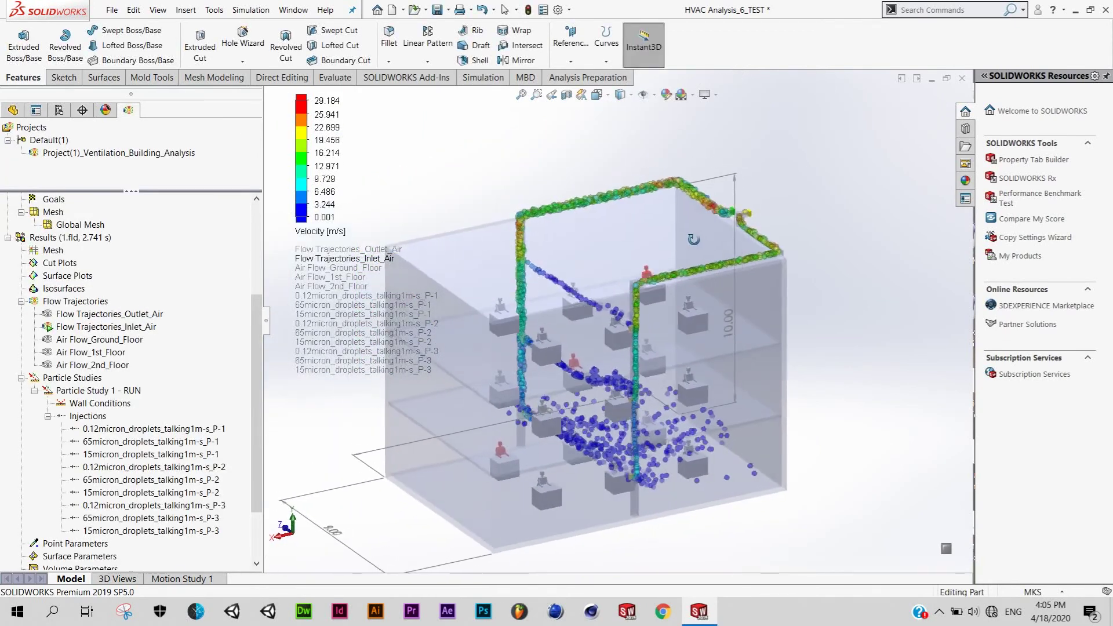
key("f")
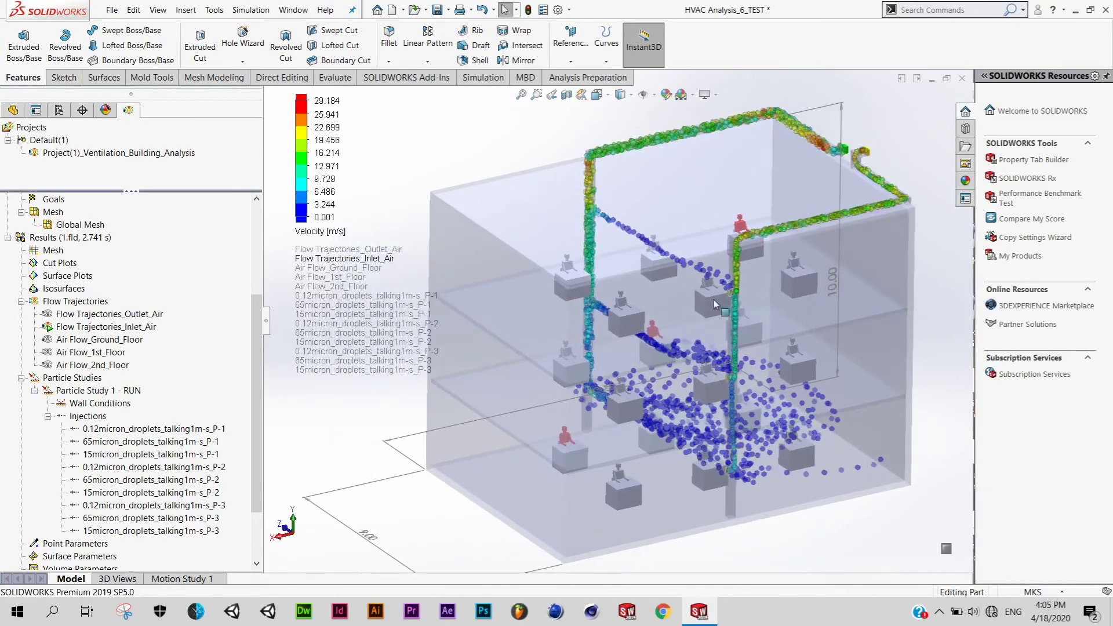
mouse_move(714, 304)
middle_mouse_down()
mouse_move(755, 356)
mouse_move(719, 352)
mouse_move(711, 292)
middle_mouse_up()
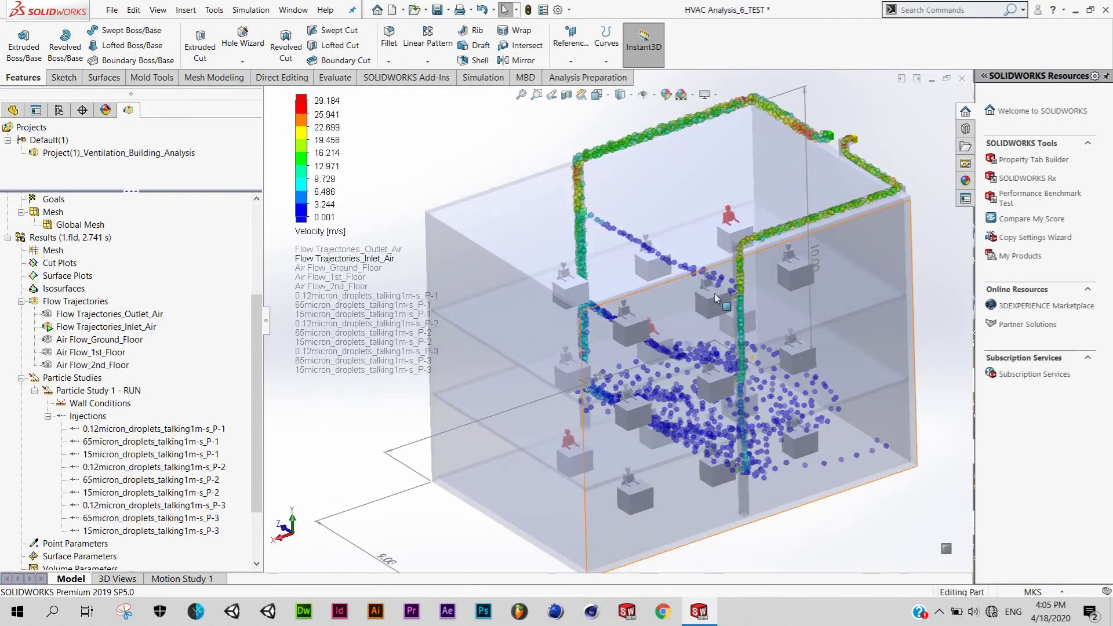
scroll(719, 307, "down", 2)
scroll(731, 324, "down", 2)
scroll(741, 341, "down", 2)
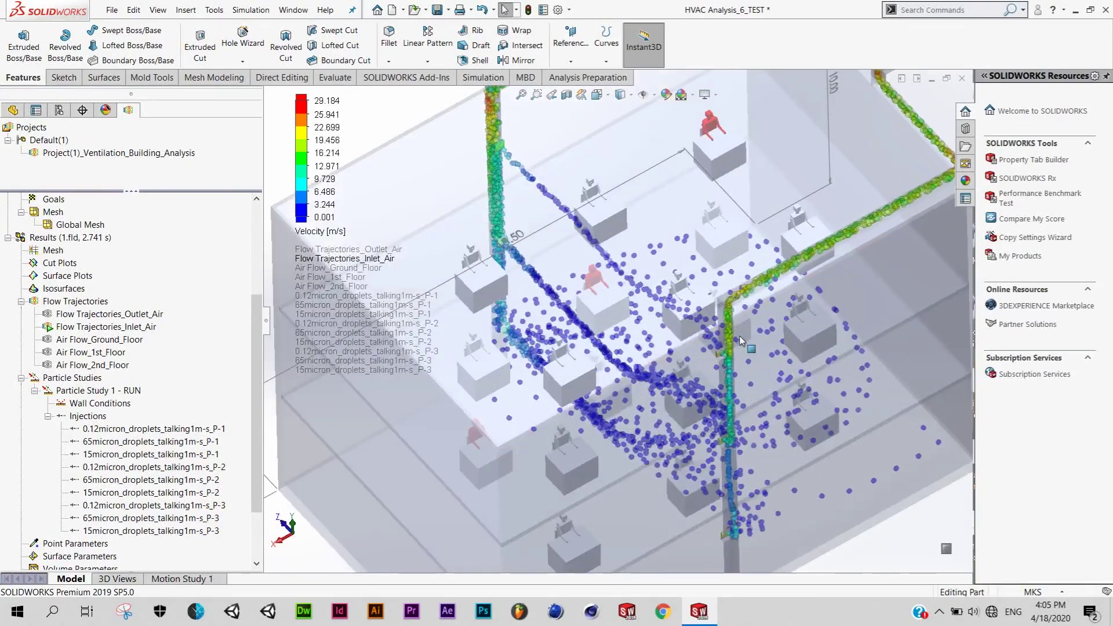
scroll(696, 345, "up", 3)
scroll(658, 349, "up", 2)
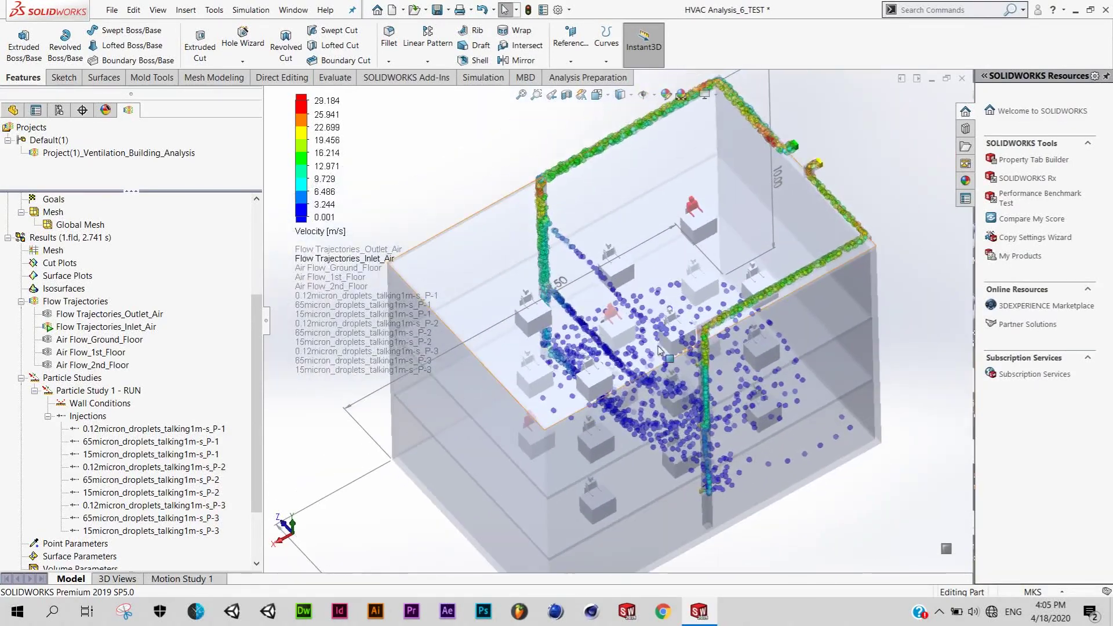
middle_click_drag(659, 350, 677, 308)
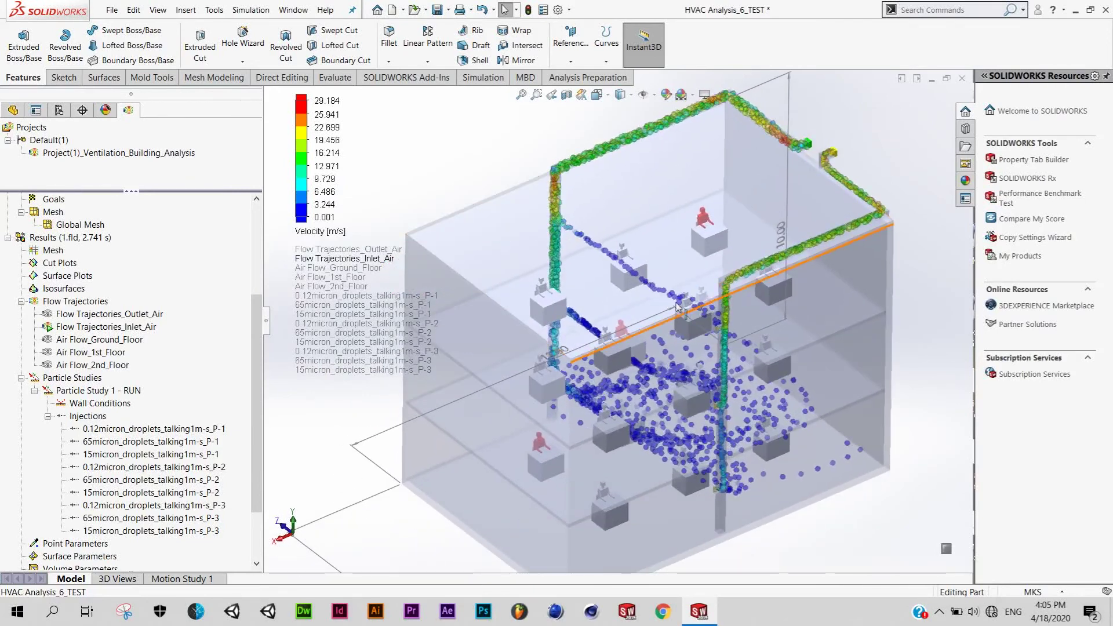
right_click(150, 329)
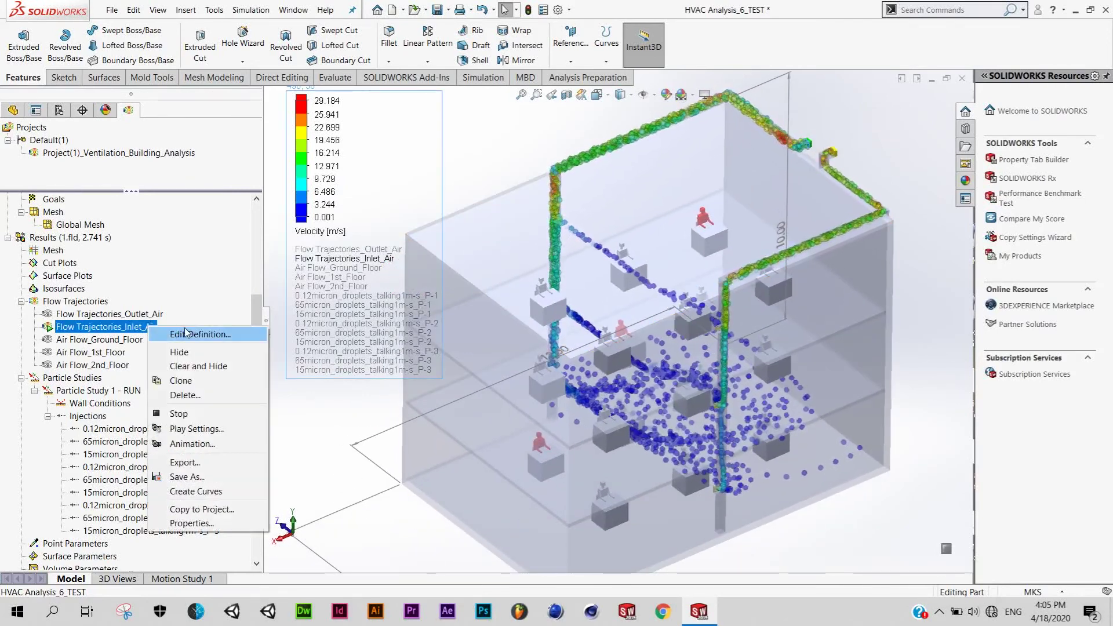
Step: Clear the inlet air trajectories and play the Outlet_Air trajectories
left_click(195, 367)
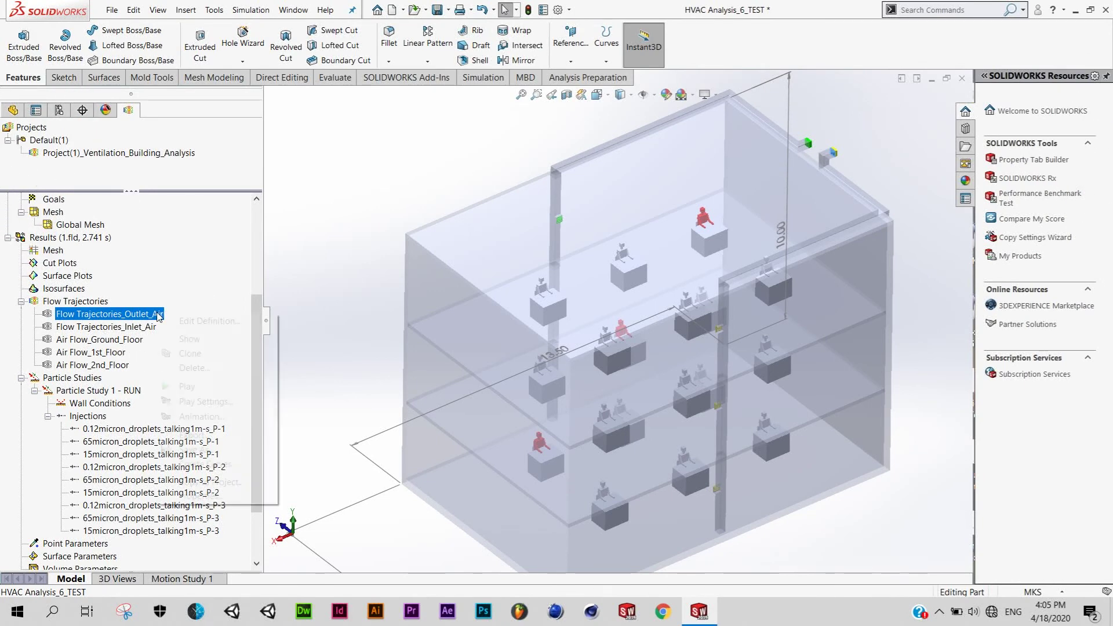
left_click(192, 387)
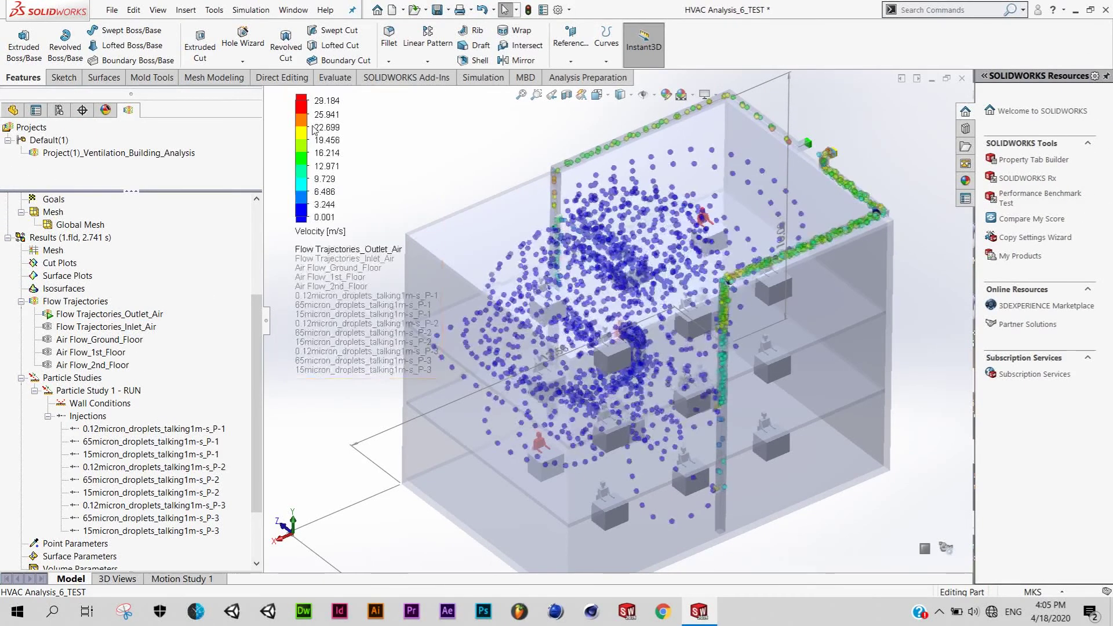
left_click(325, 135)
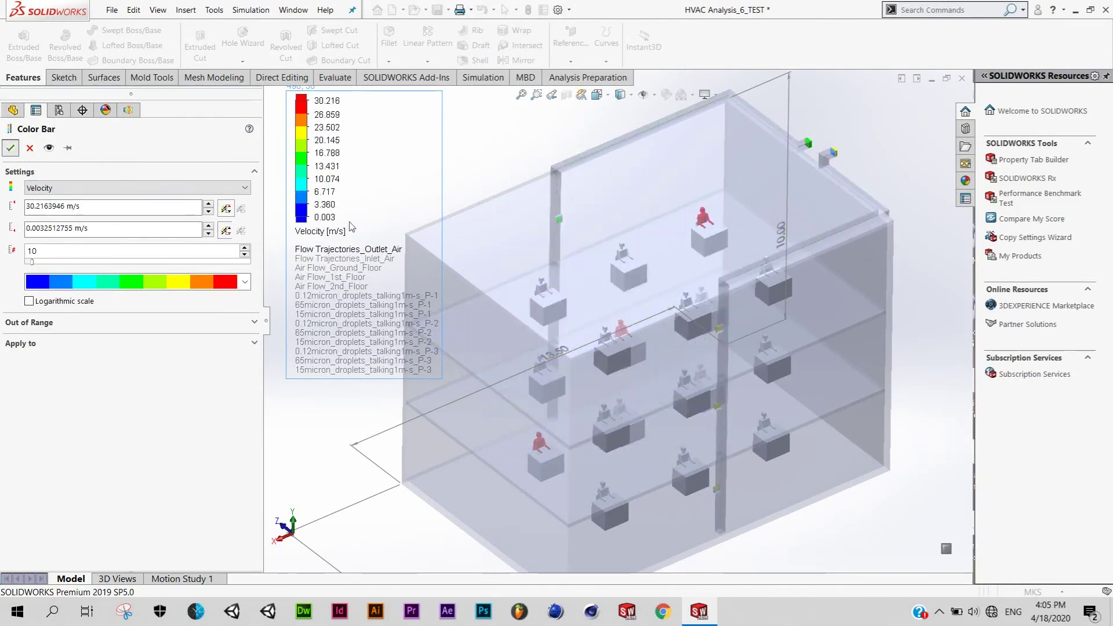
key("Escape")
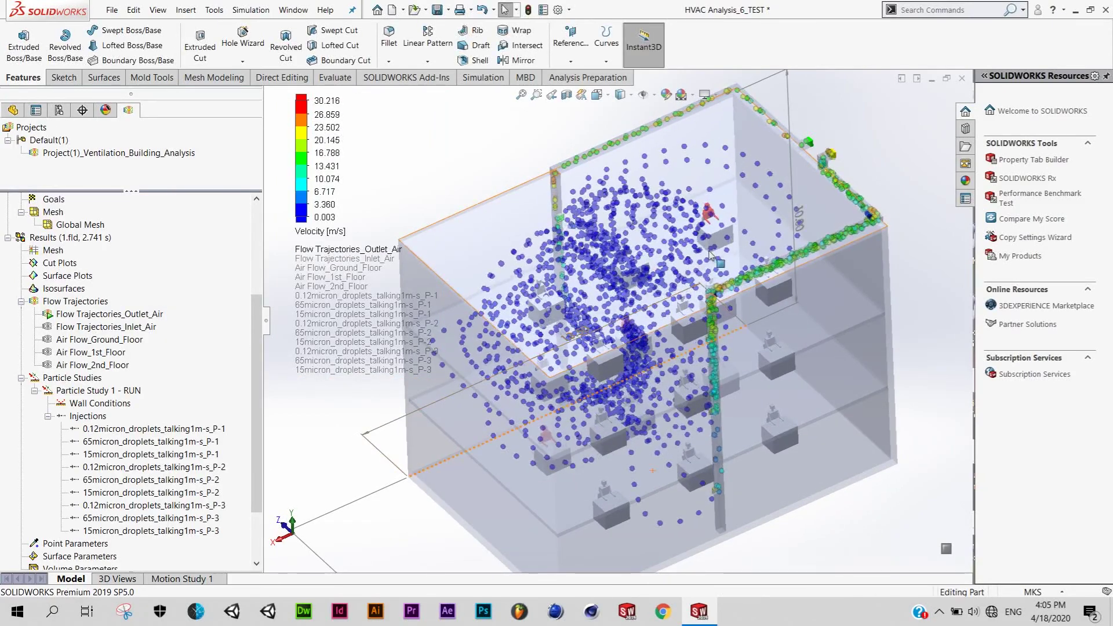
Step: Inspect the outlet particles from a side-on view, then clear and hide them
scroll(710, 253, "down", 2)
scroll(710, 273, "down", 2)
scroll(709, 296, "down", 2)
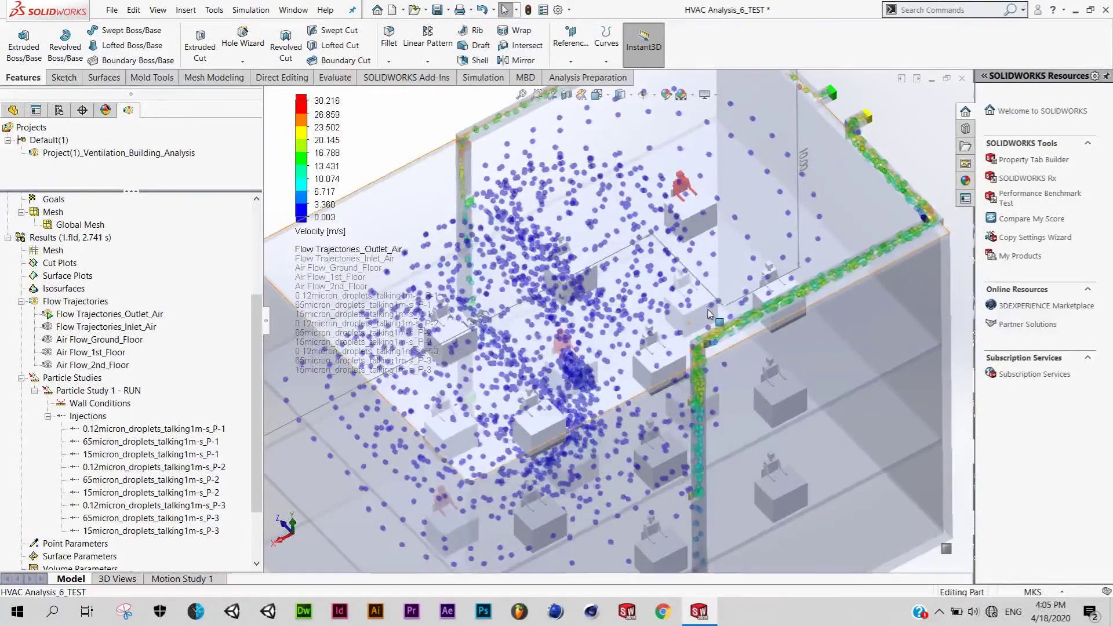
scroll(696, 318, "up", 2)
scroll(673, 325, "up", 2)
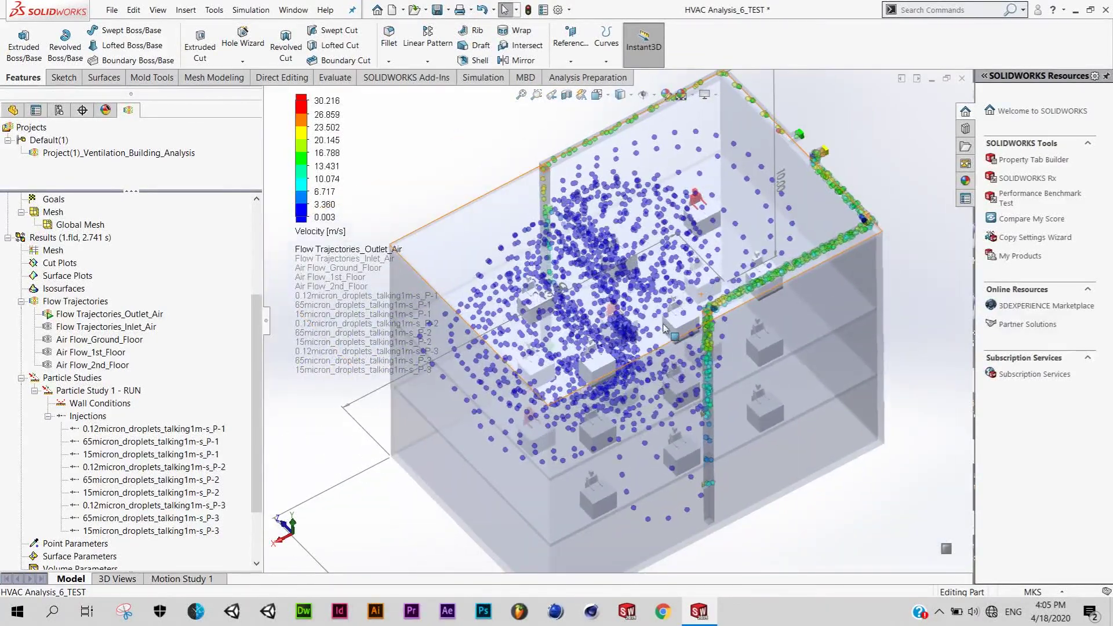
middle_click_drag(665, 327, 662, 277)
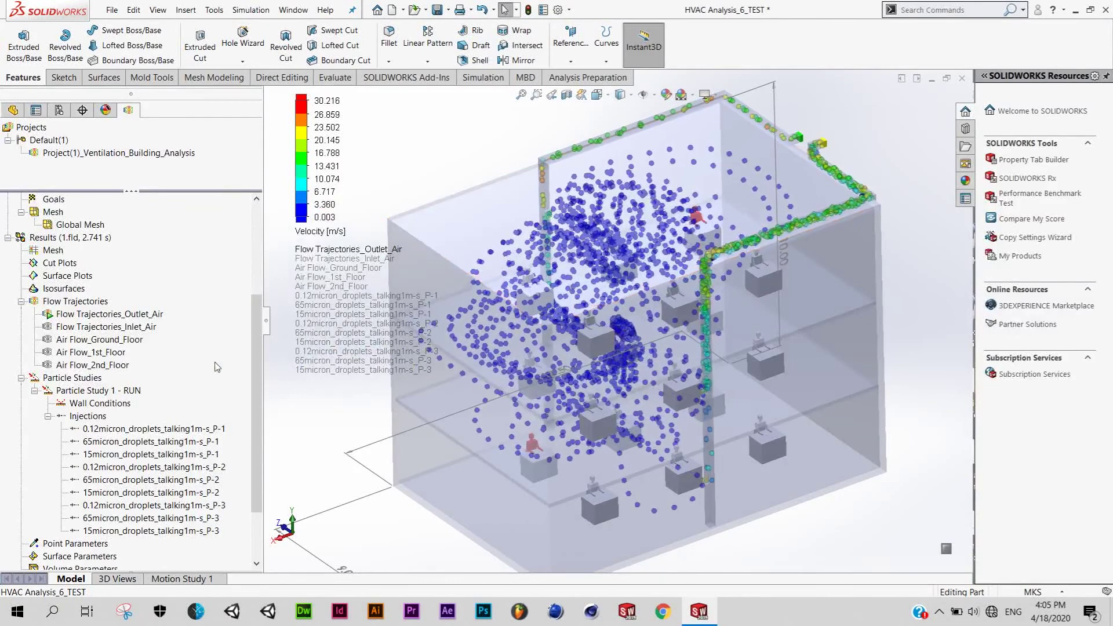
right_click(156, 314)
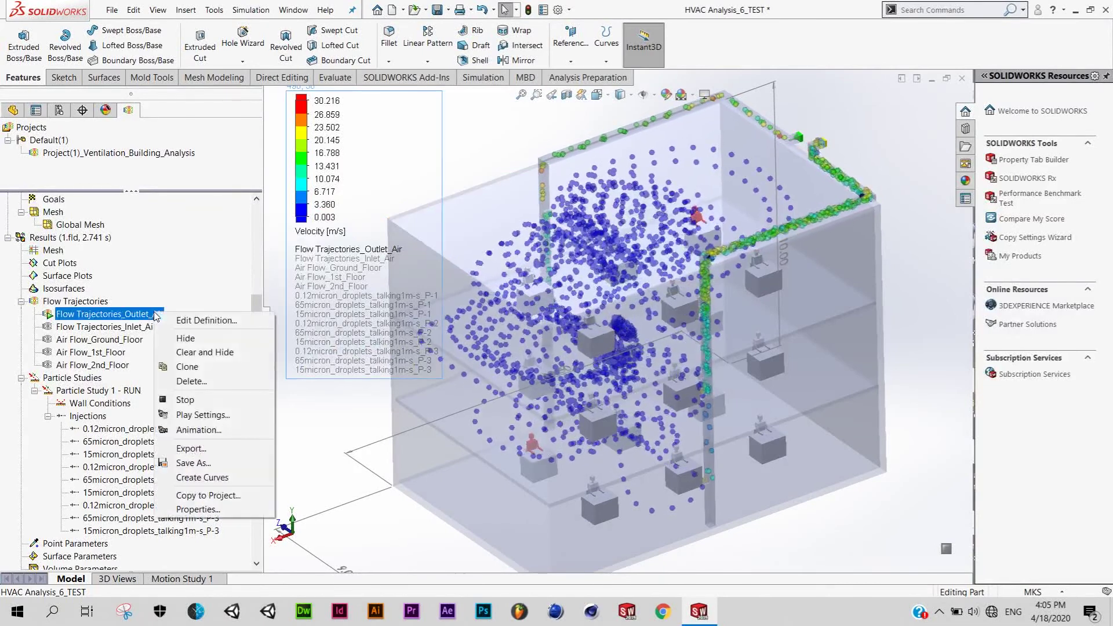
left_click(207, 354)
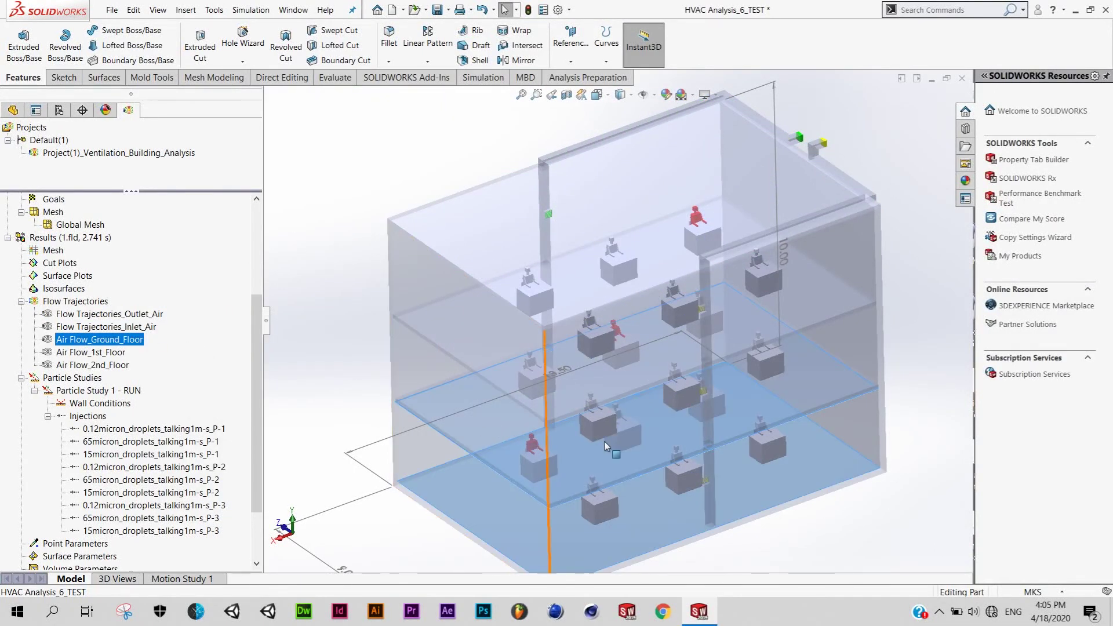
Step: Play Air Flow_Ground_Floor and refit the velocity legend to a 29.877 m/s maximum
mouse_move(580, 406)
middle_mouse_down()
mouse_move(686, 451)
mouse_move(643, 471)
middle_mouse_up()
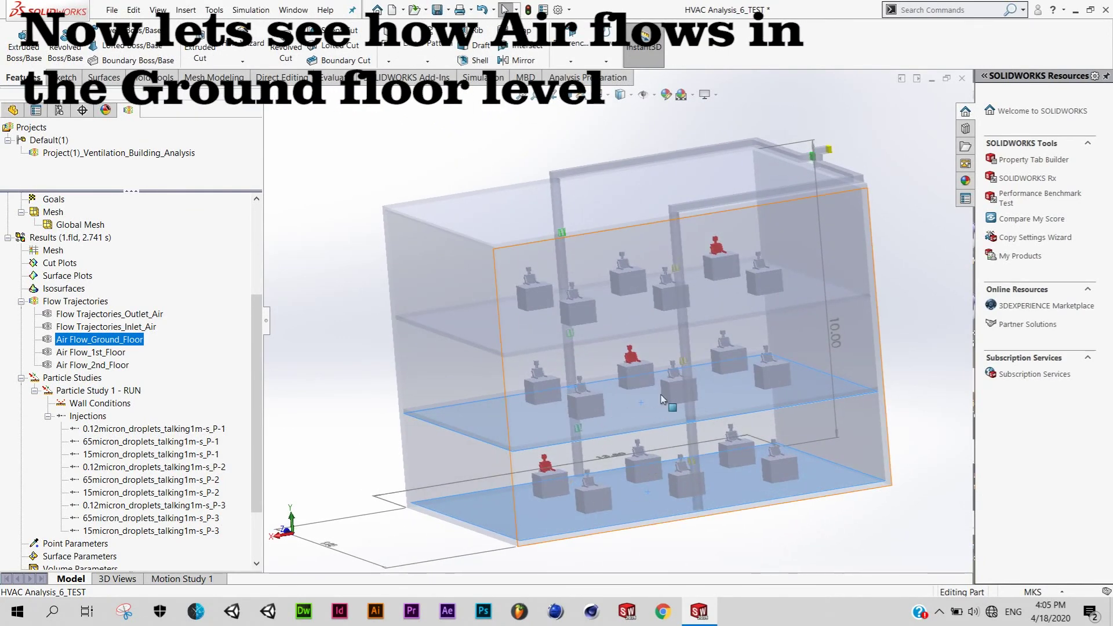
mouse_move(663, 399)
middle_mouse_down()
mouse_move(639, 383)
mouse_move(239, 316)
middle_mouse_up()
right_click(139, 346)
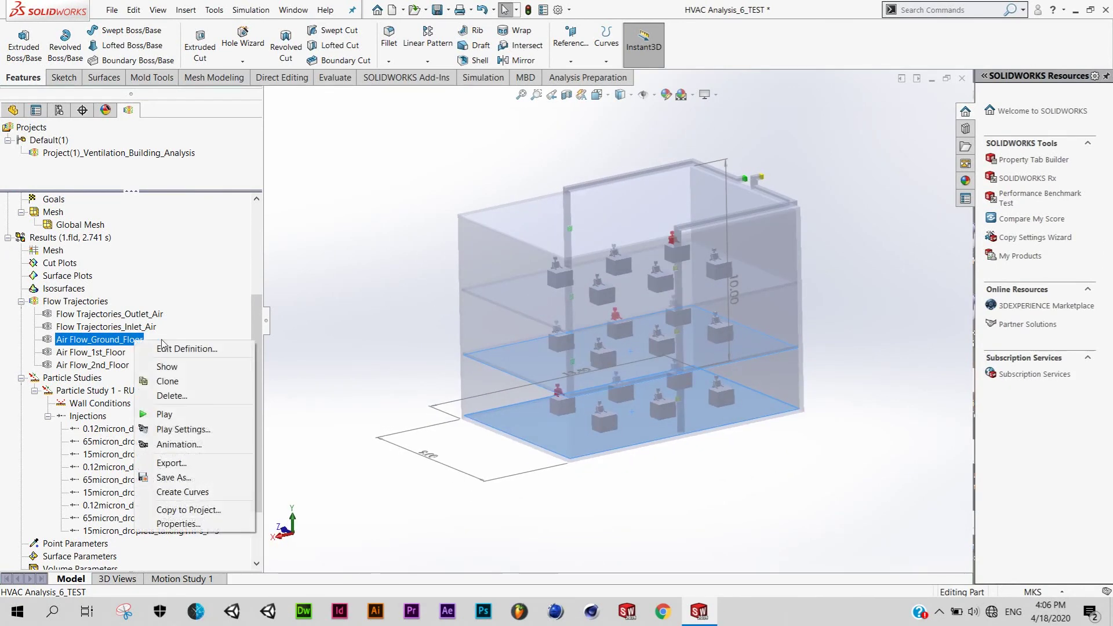
left_click(193, 416)
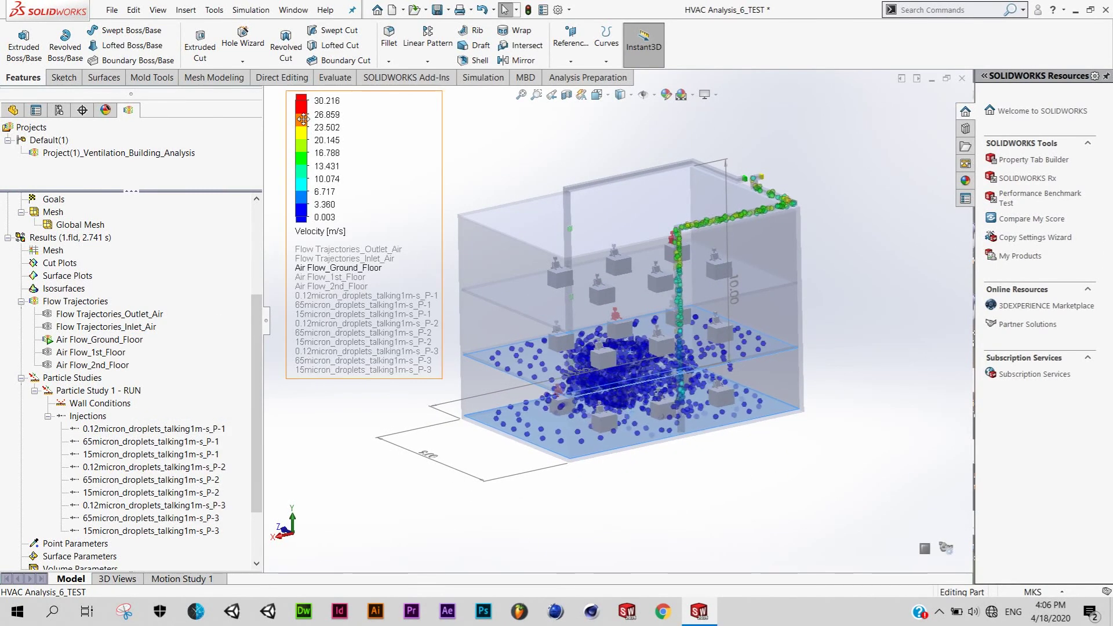
right_click(305, 121)
left_click(335, 129)
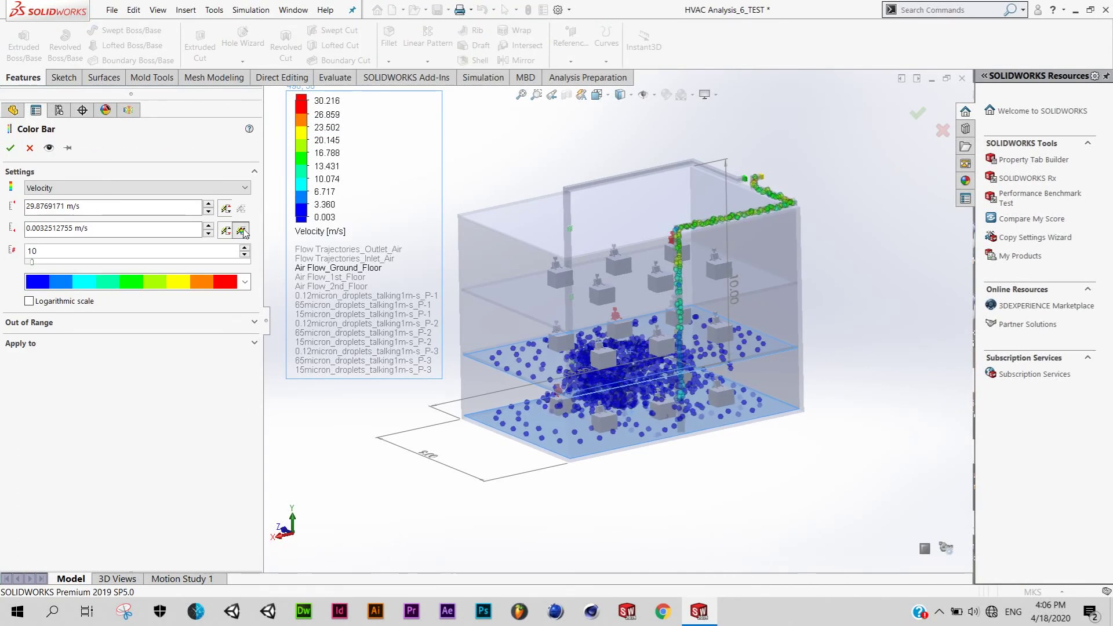
left_click(11, 148)
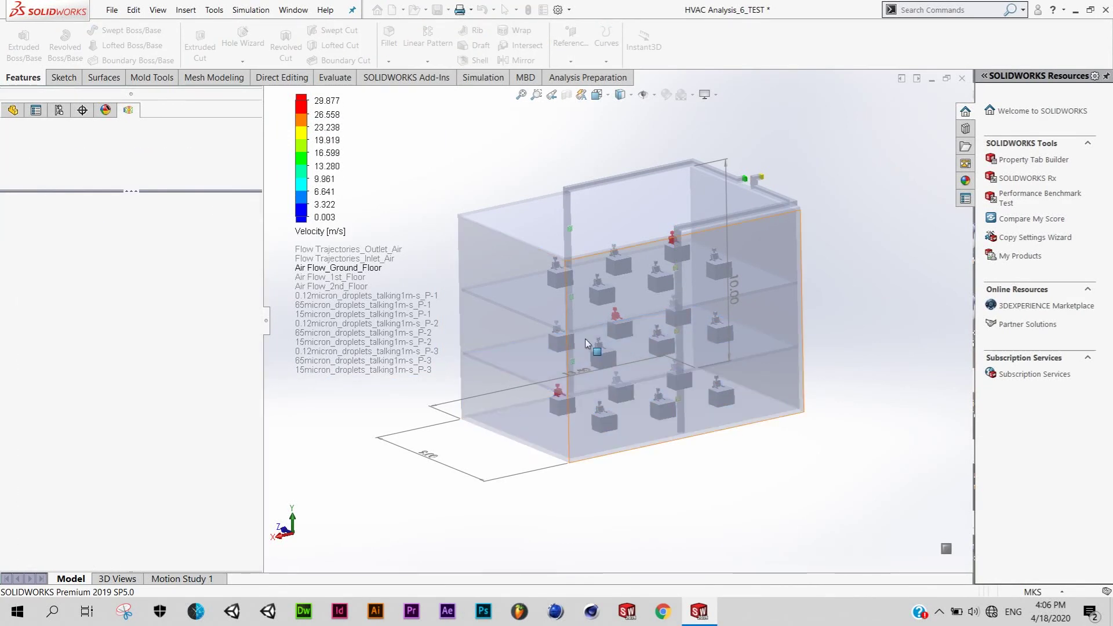
Step: Inspect the ground-floor particles from a frontal view, then clear and hide them
mouse_move(638, 334)
middle_mouse_down()
mouse_move(649, 364)
mouse_move(589, 341)
mouse_move(674, 392)
mouse_move(649, 376)
mouse_move(747, 351)
mouse_move(695, 365)
mouse_move(733, 324)
middle_mouse_up()
scroll(648, 364, "up", 3)
scroll(590, 341, "up", 3)
scroll(589, 341, "down", 3)
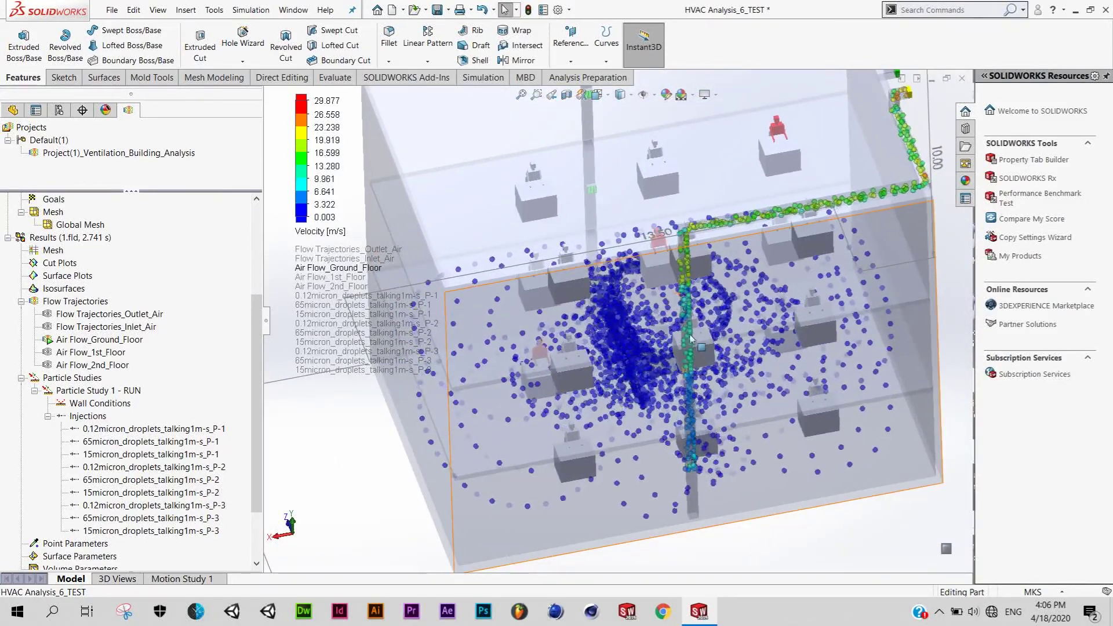
mouse_move(733, 323)
middle_mouse_down()
mouse_move(721, 357)
mouse_move(690, 371)
middle_mouse_up()
right_click(134, 340)
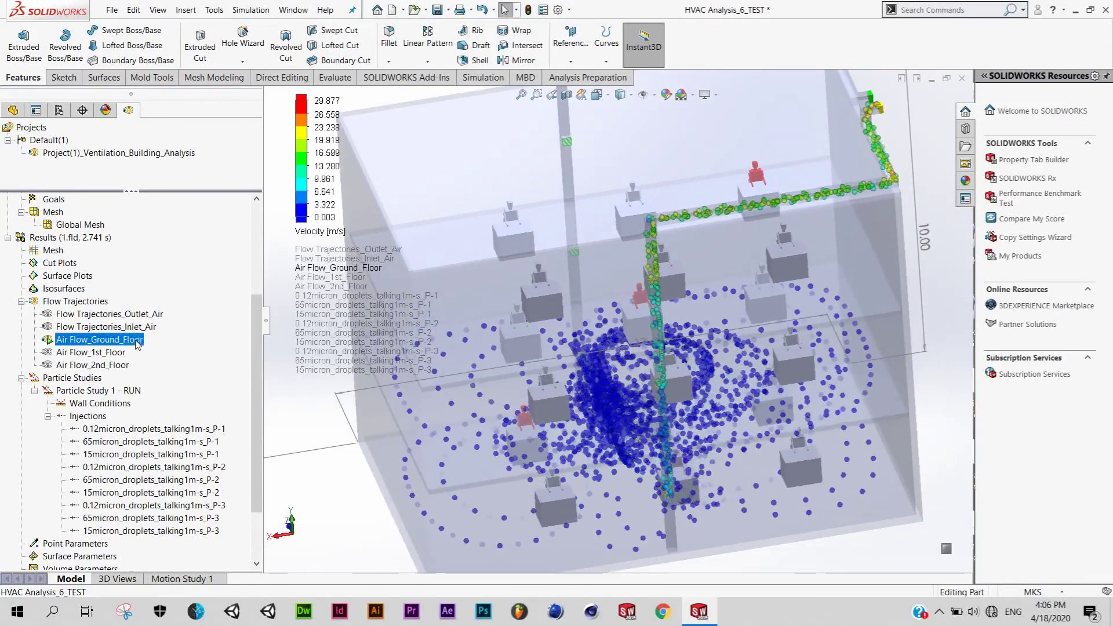
left_click(179, 380)
Step: Play Air Flow_1st_Floor and refit the velocity legend to a 28.244 m/s maximum
left_click(120, 355)
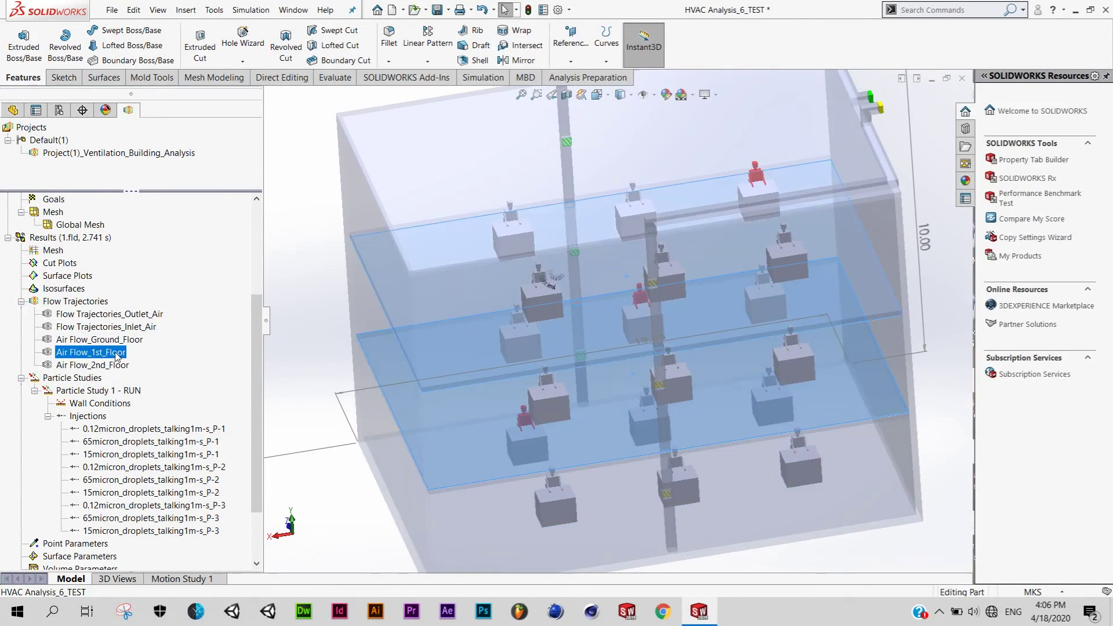
mouse_move(678, 413)
middle_mouse_down()
mouse_move(625, 322)
mouse_move(615, 366)
middle_mouse_up()
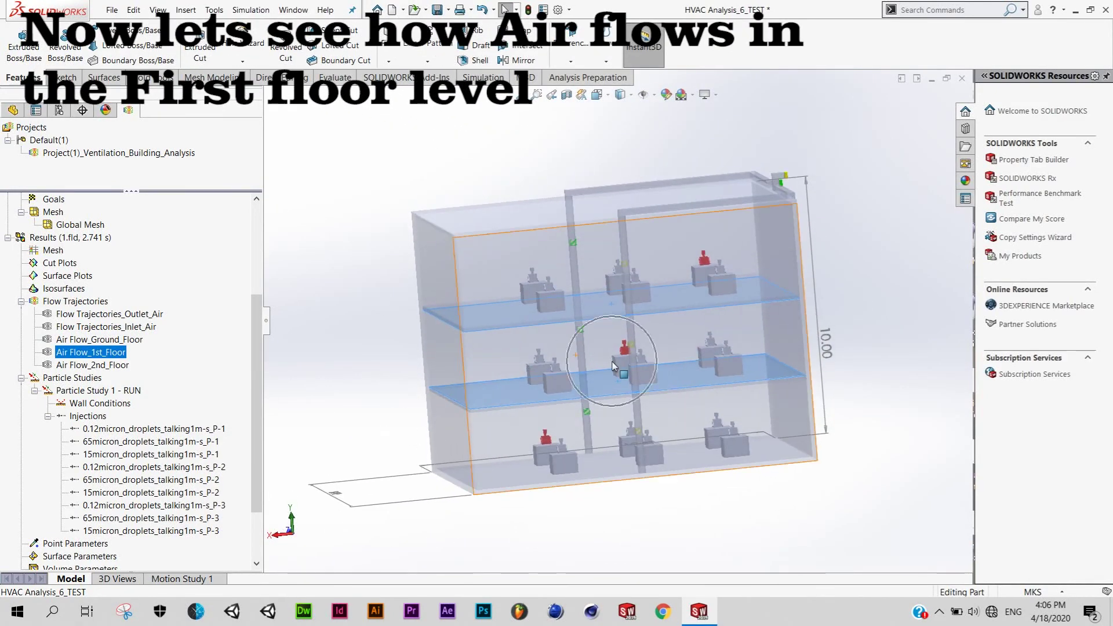
right_click(124, 355)
left_click(152, 425)
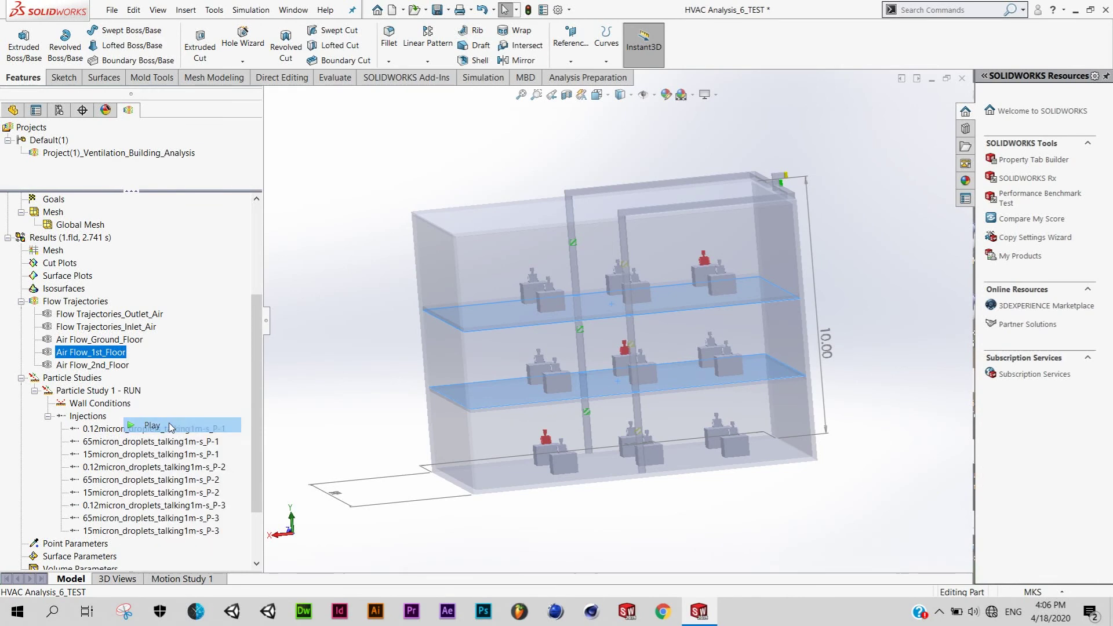
right_click(345, 147)
left_click(334, 146)
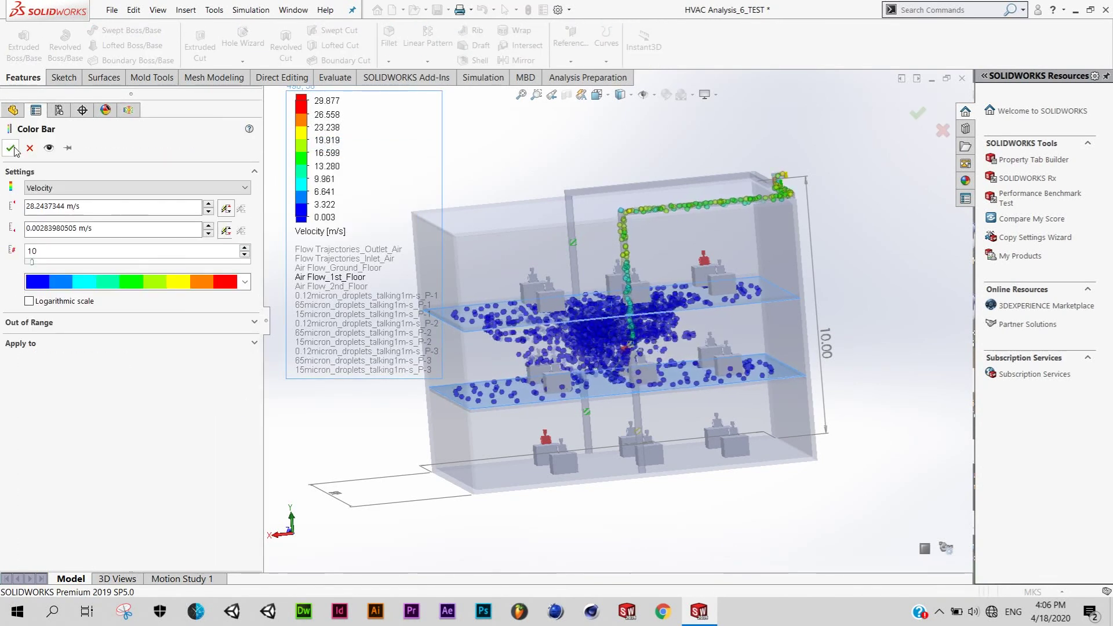
left_click(11, 148)
Step: Orbit around the first-floor particles, then clear and hide them
mouse_move(580, 302)
middle_mouse_down()
mouse_move(615, 359)
mouse_move(629, 347)
middle_mouse_up()
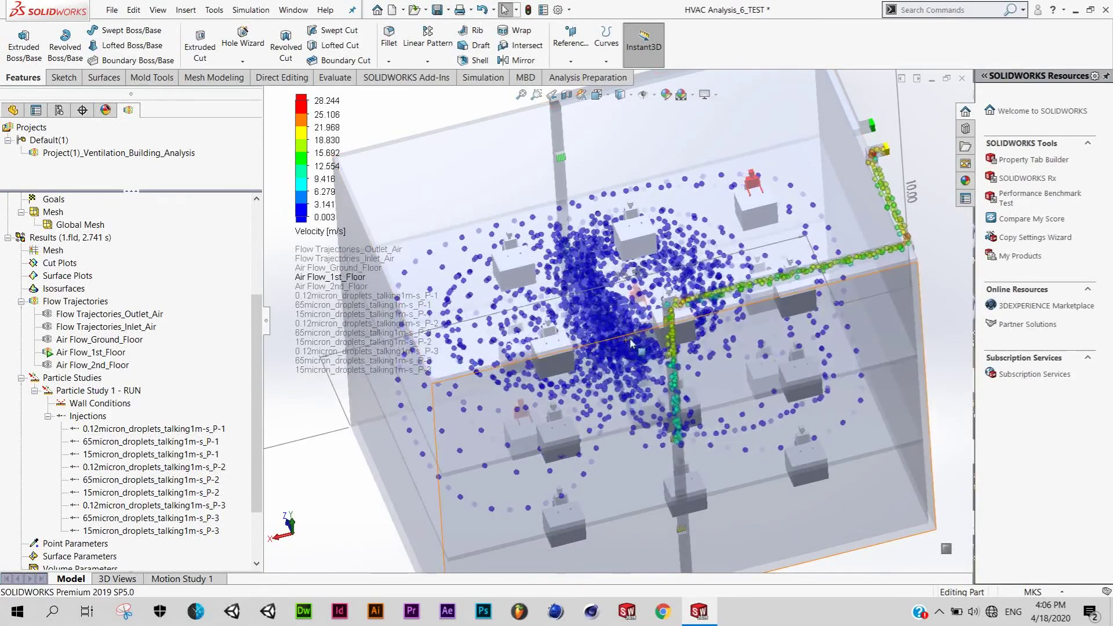
middle_click_drag(632, 366, 633, 418)
middle_click_drag(633, 304, 610, 376)
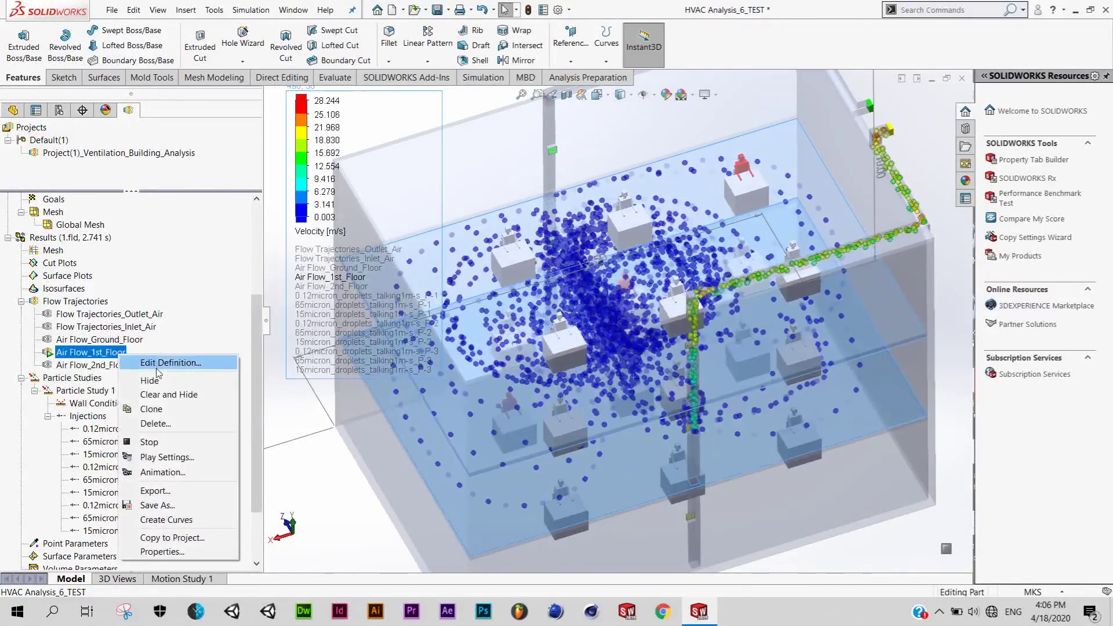
left_click(168, 394)
left_click(110, 365)
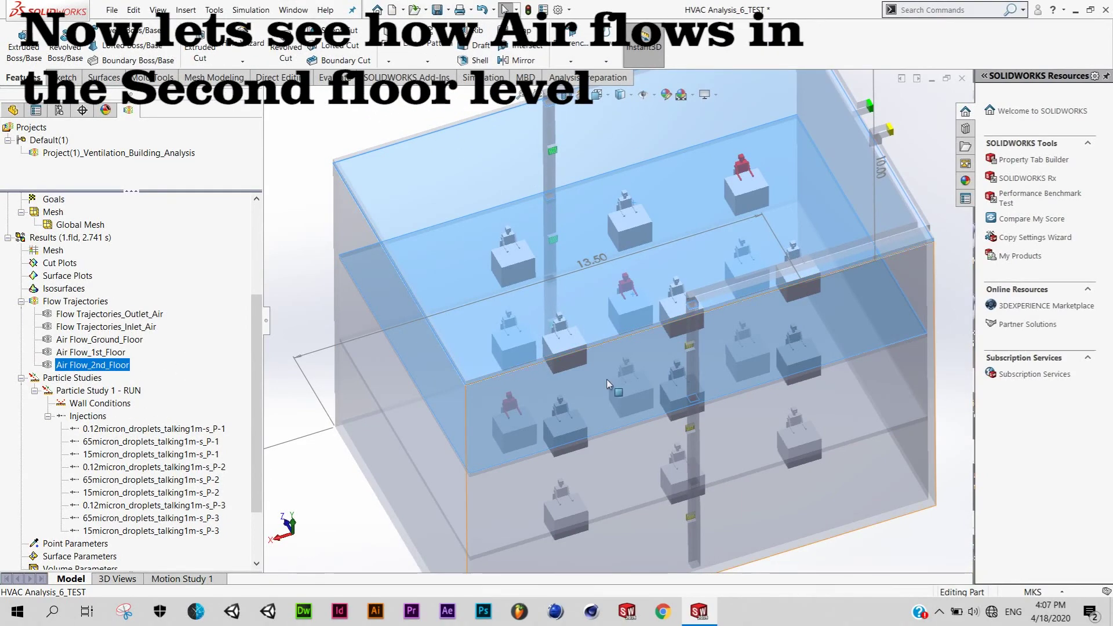
Step: From the isometric view, play Air Flow_2nd_Floor and refit the velocity legend to 28.739 m/s
key("ctrl+2")
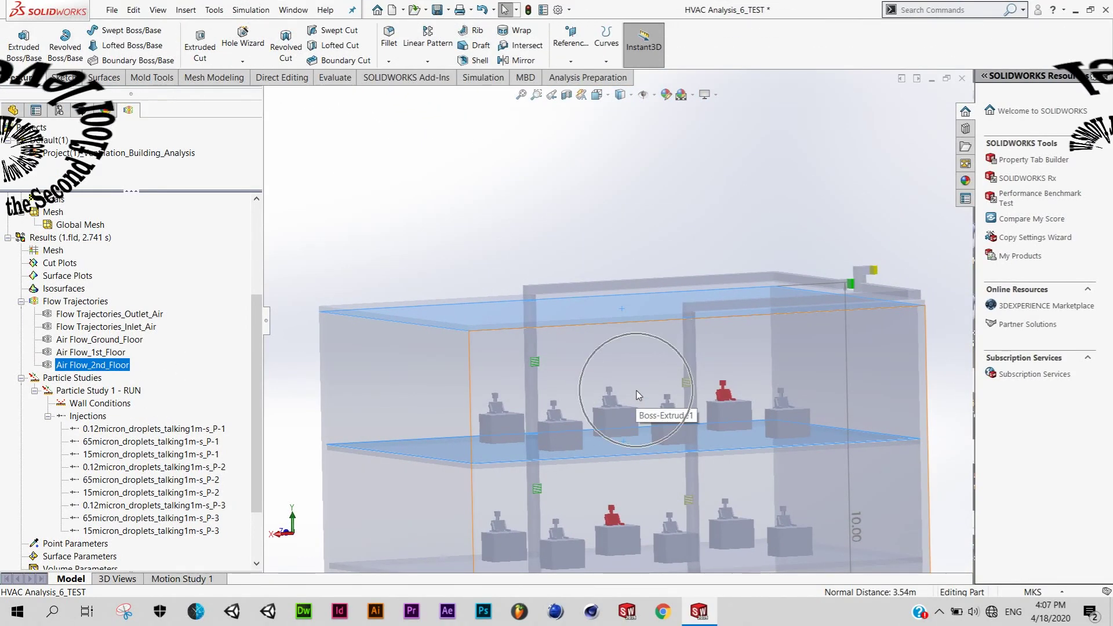
key("ctrl+7")
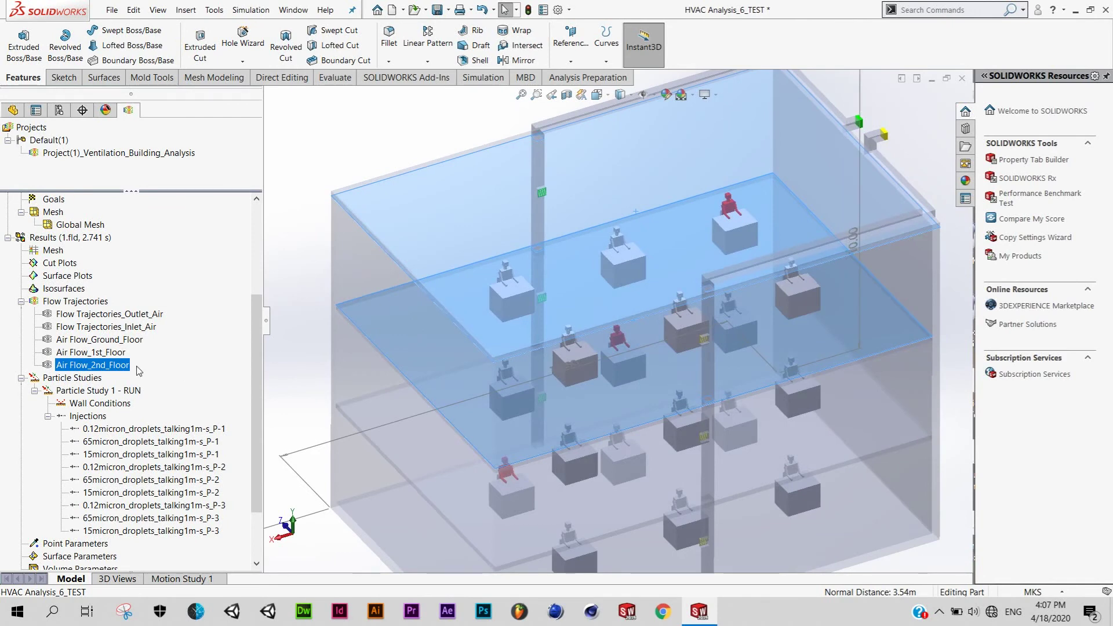
right_click(124, 369)
left_click(168, 420)
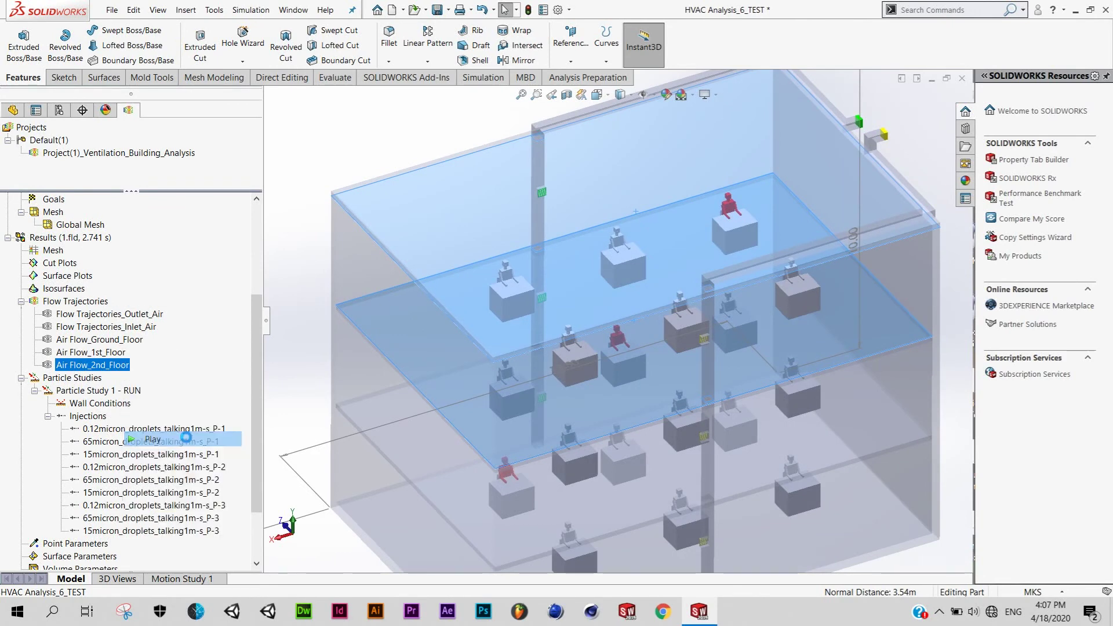
right_click(300, 125)
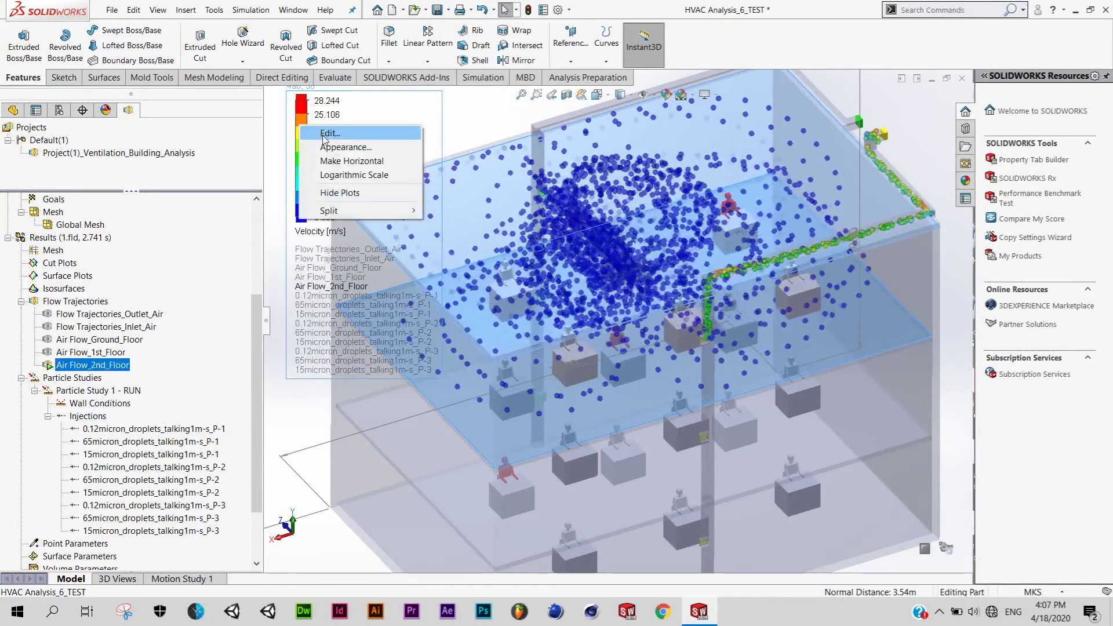
left_click(325, 136)
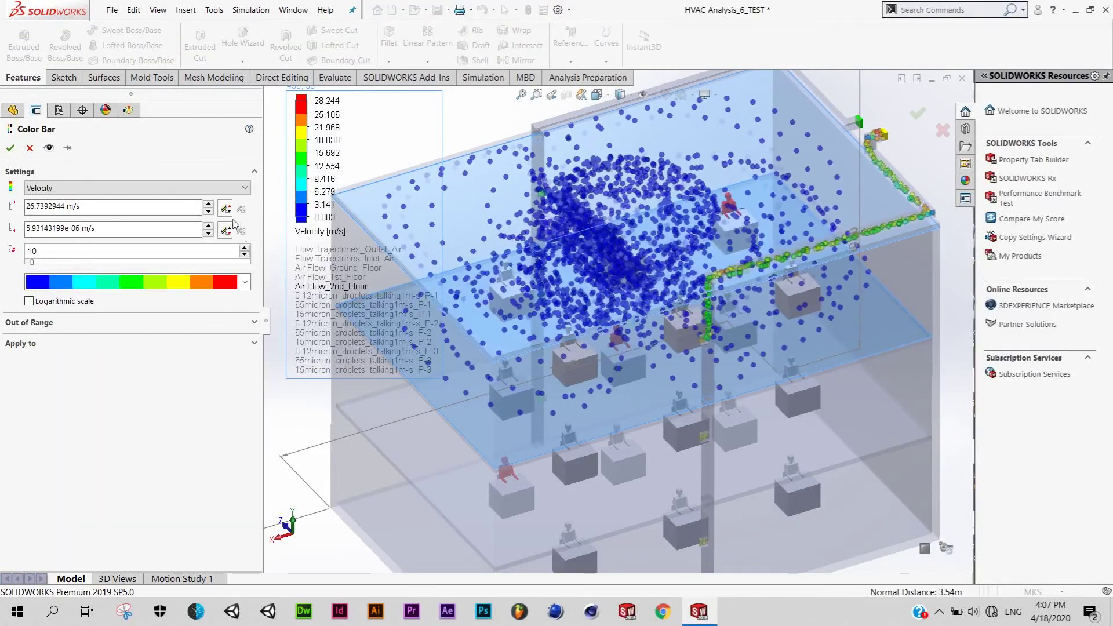
left_click(11, 147)
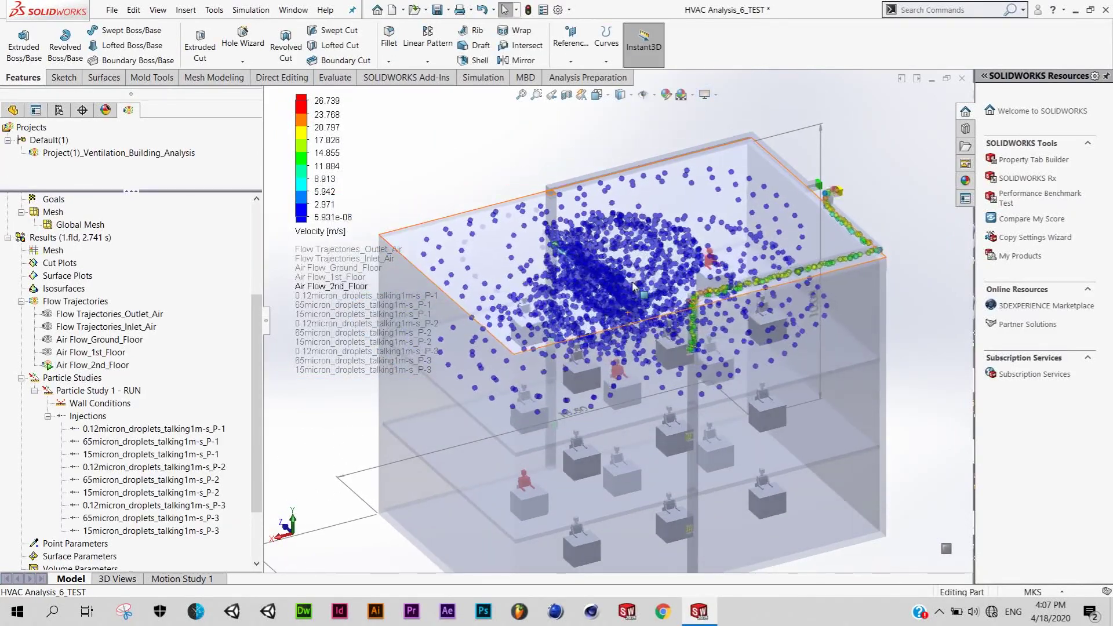
Step: Inspect the second-floor particles, clear and hide them, and orbit to a frontal view
middle_click_drag(626, 275, 625, 267)
scroll(625, 266, "down", 3)
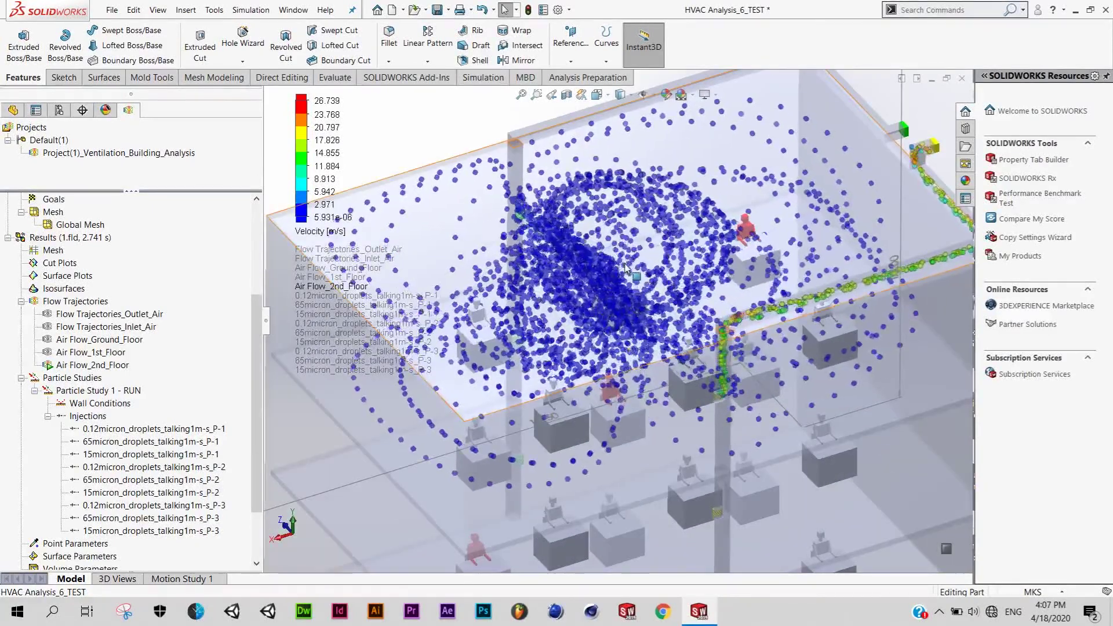
scroll(627, 274, "up", 3)
scroll(626, 274, "up", 2)
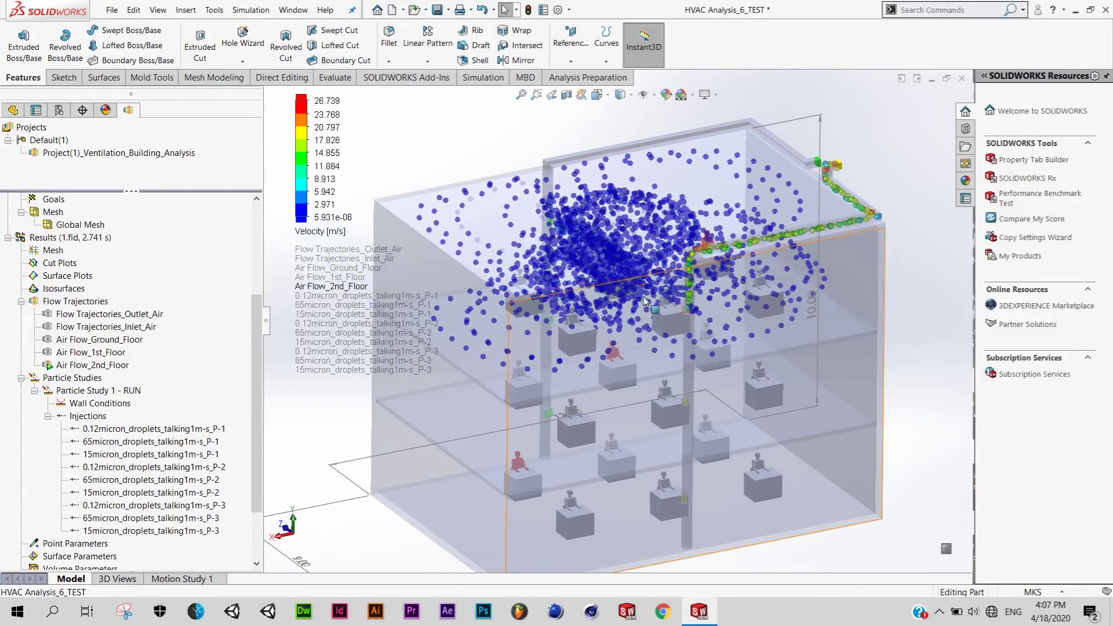
right_click(124, 364)
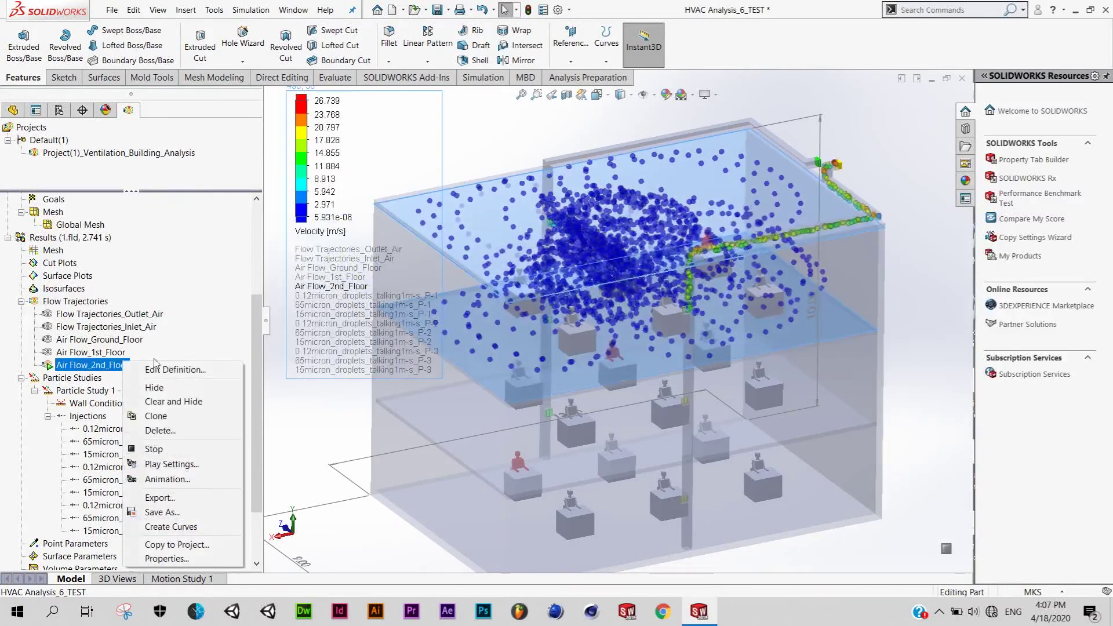
left_click(193, 401)
middle_click_drag(388, 182, 562, 318)
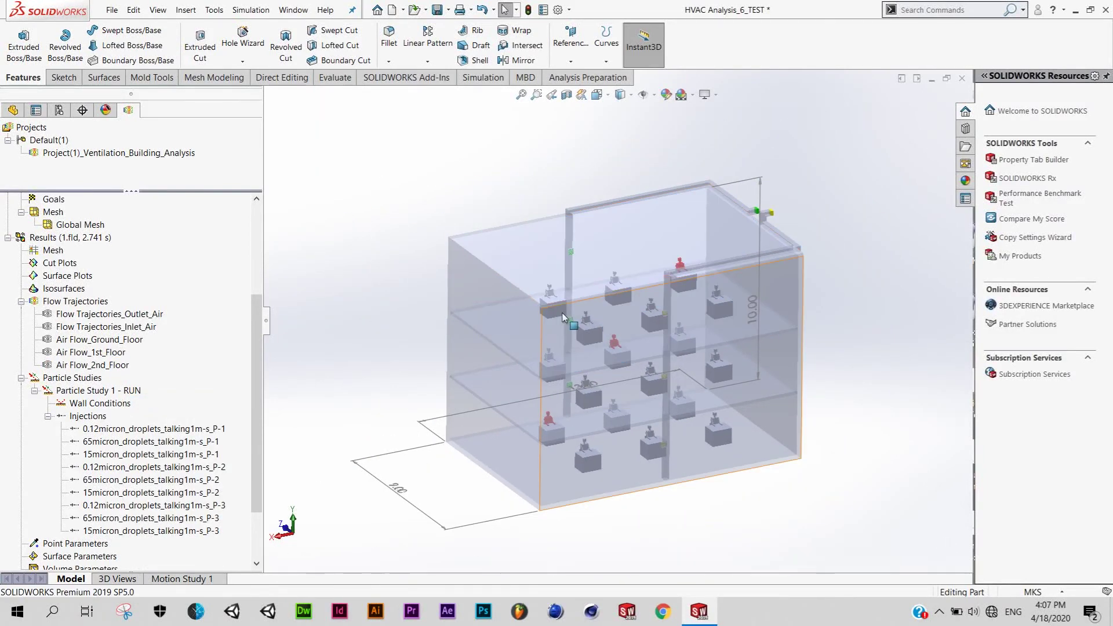
Step: Play the 0.12 micron P-1 injection and refit the velocity legend to 28.470 m/s
right_click(221, 432)
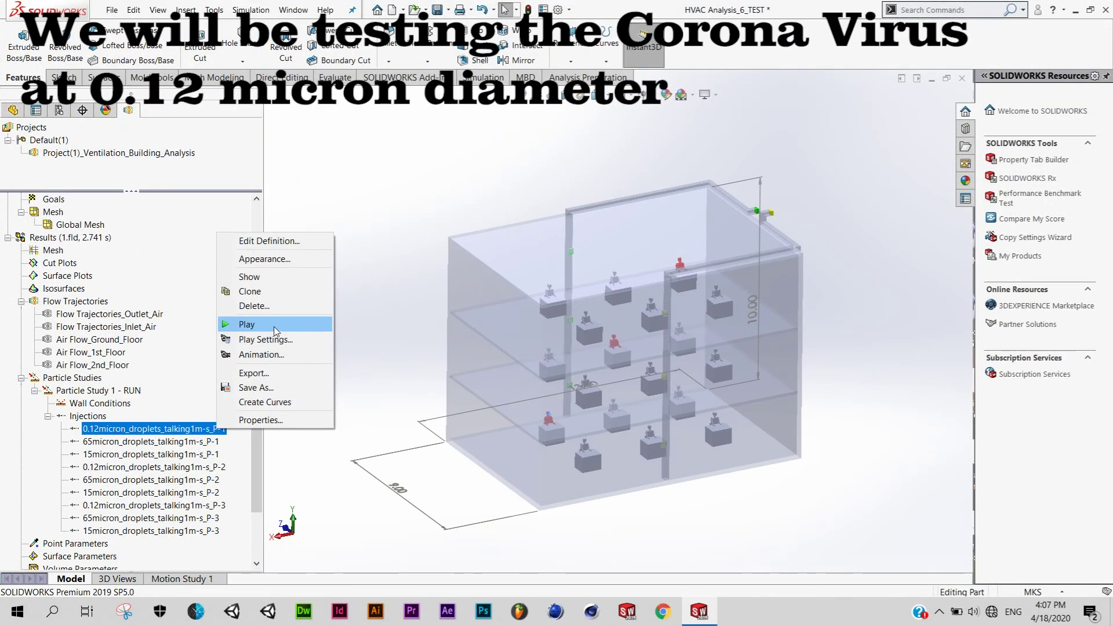
left_click(247, 324)
right_click(306, 123)
left_click(323, 129)
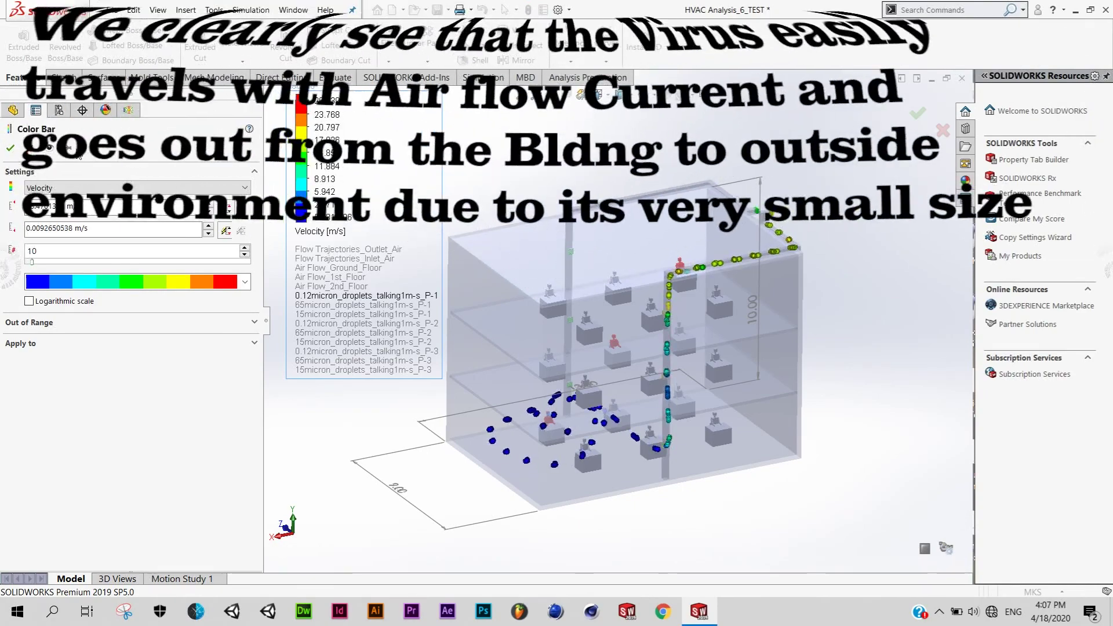
left_click(10, 149)
Step: Zoom and orbit to follow the 0.12 micron droplets out of the building, then clear them
scroll(593, 408, "down", 3)
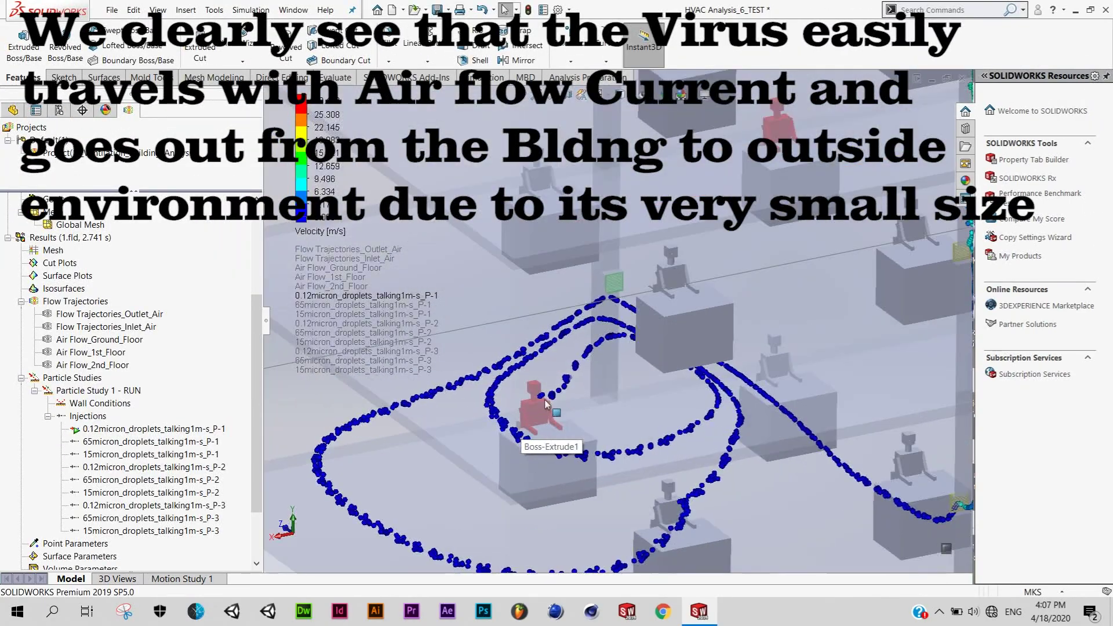
scroll(525, 428, "down", 3)
scroll(540, 406, "down", 3)
scroll(552, 375, "up", 2)
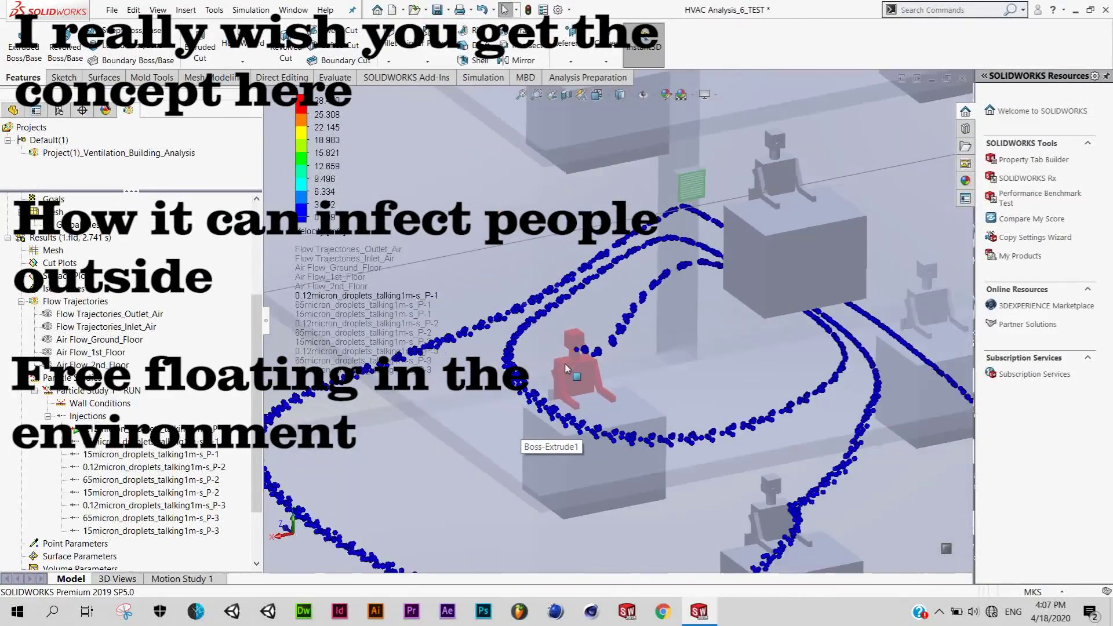
scroll(579, 371, "up", 2)
scroll(638, 368, "up", 2)
scroll(681, 364, "up", 2)
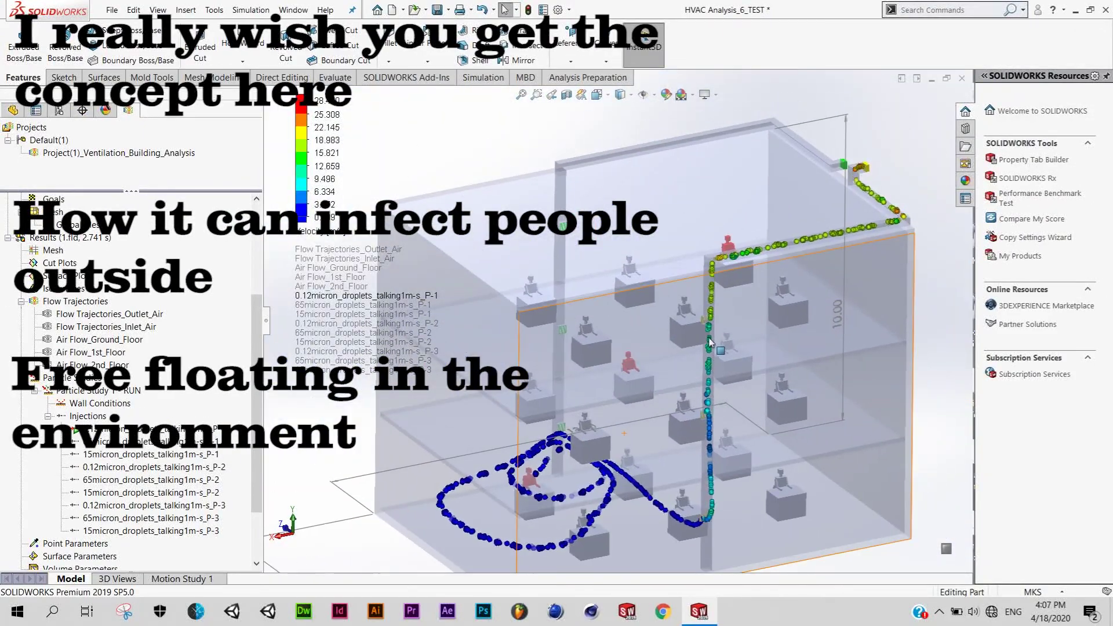
mouse_move(681, 364)
middle_mouse_down()
mouse_move(730, 315)
mouse_move(733, 351)
mouse_move(703, 364)
mouse_move(744, 378)
middle_mouse_up()
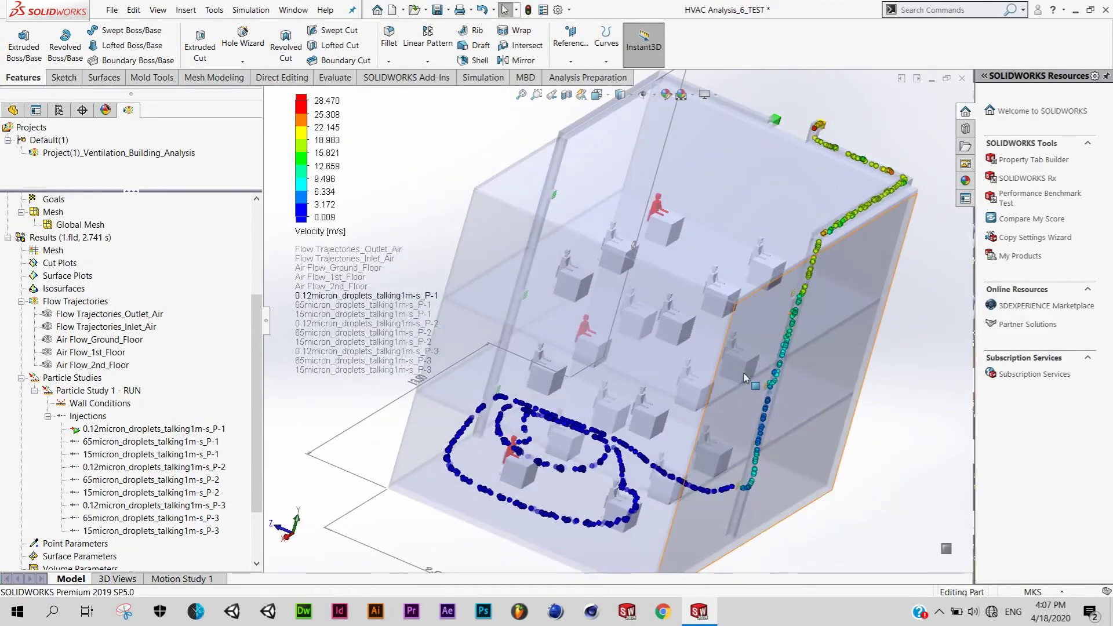
left_click(209, 429)
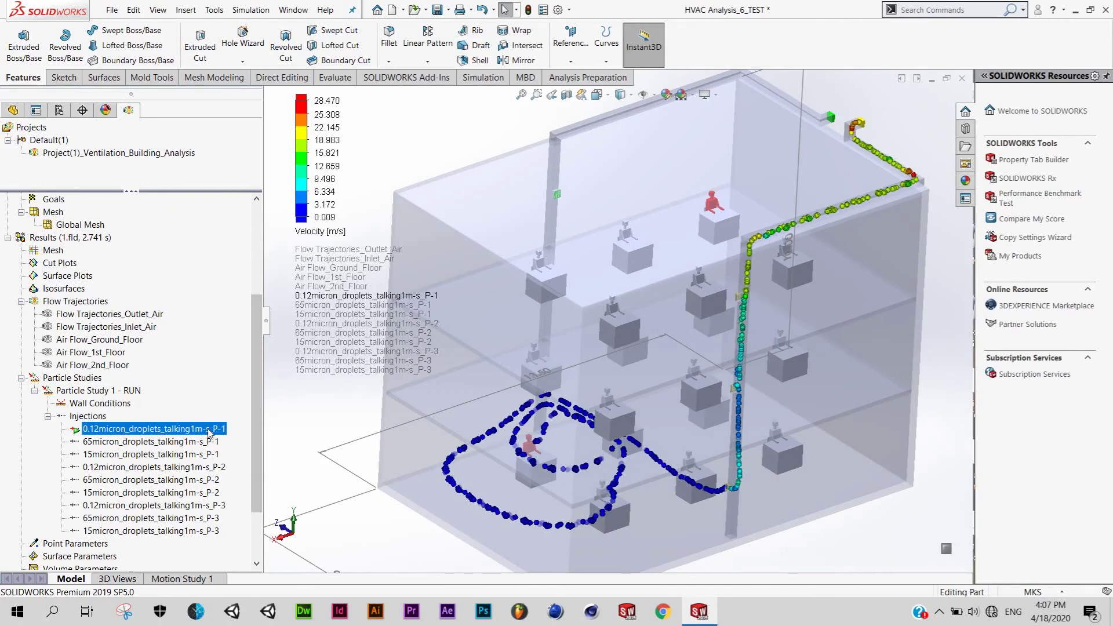
right_click(209, 431)
left_click(261, 279)
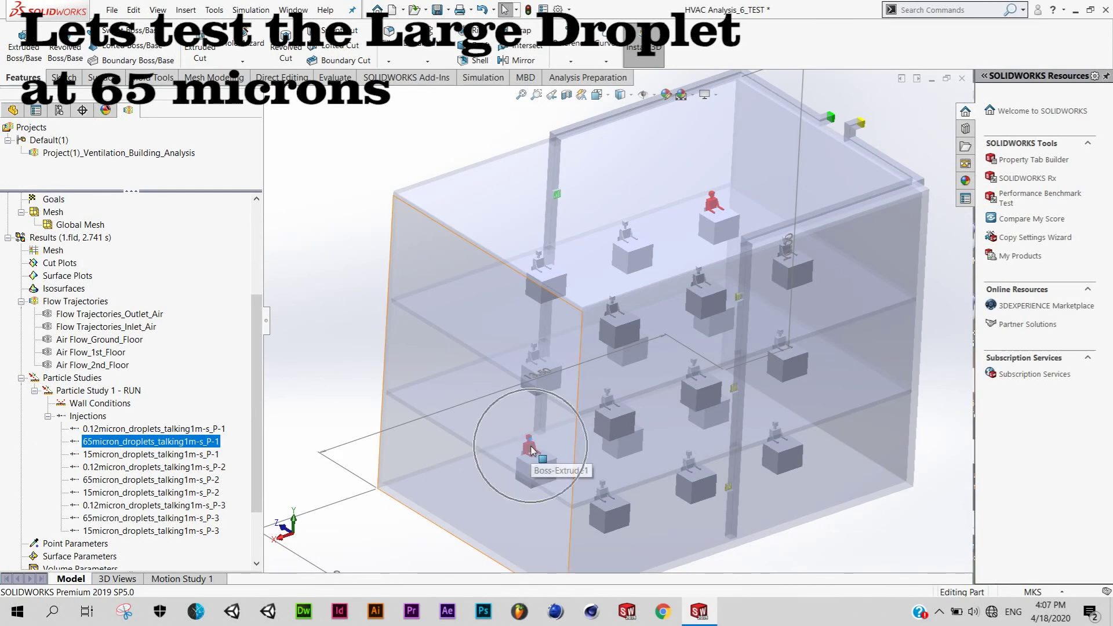
Step: Play the 65 micron P-1 injection and refit the velocity legend to 1.002 m/s
right_click(220, 444)
left_click(246, 337)
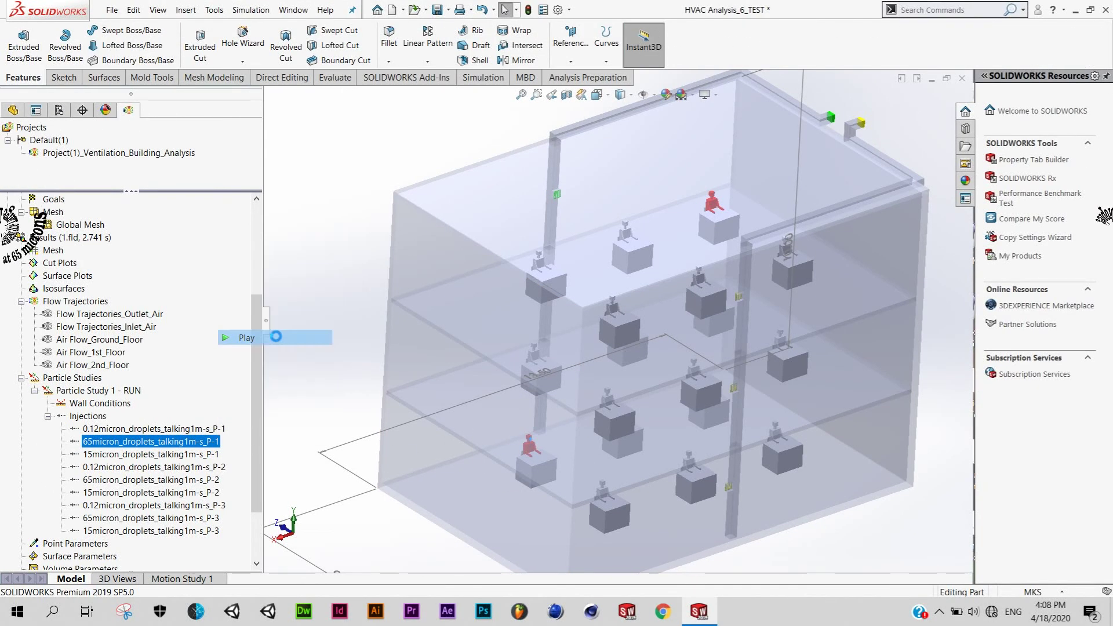
right_click(306, 148)
left_click(348, 153)
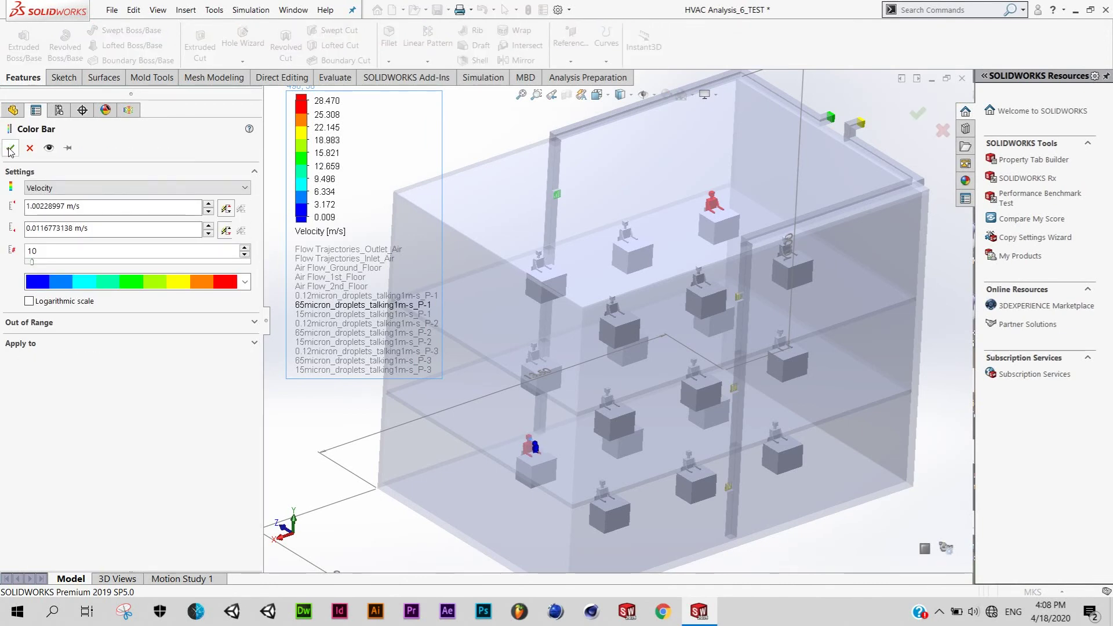
left_click(11, 147)
Step: Zoom in on the 65 micron droplets falling onto the desk, then clear them
scroll(534, 441, "down", 2)
scroll(536, 413, "down", 2)
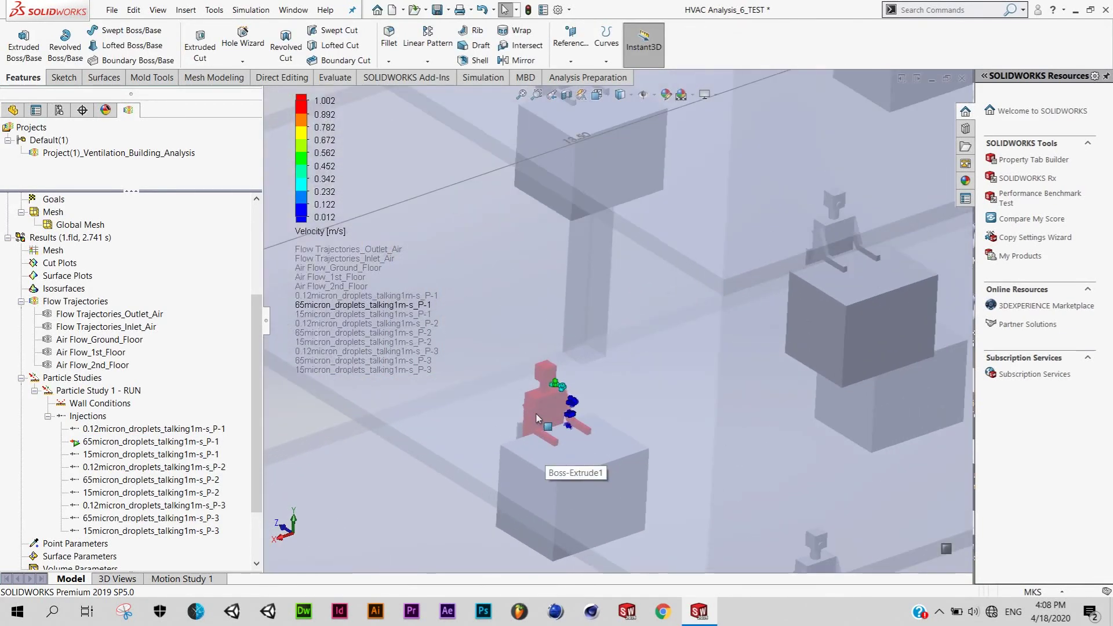
scroll(549, 406, "down", 2)
scroll(555, 384, "down", 2)
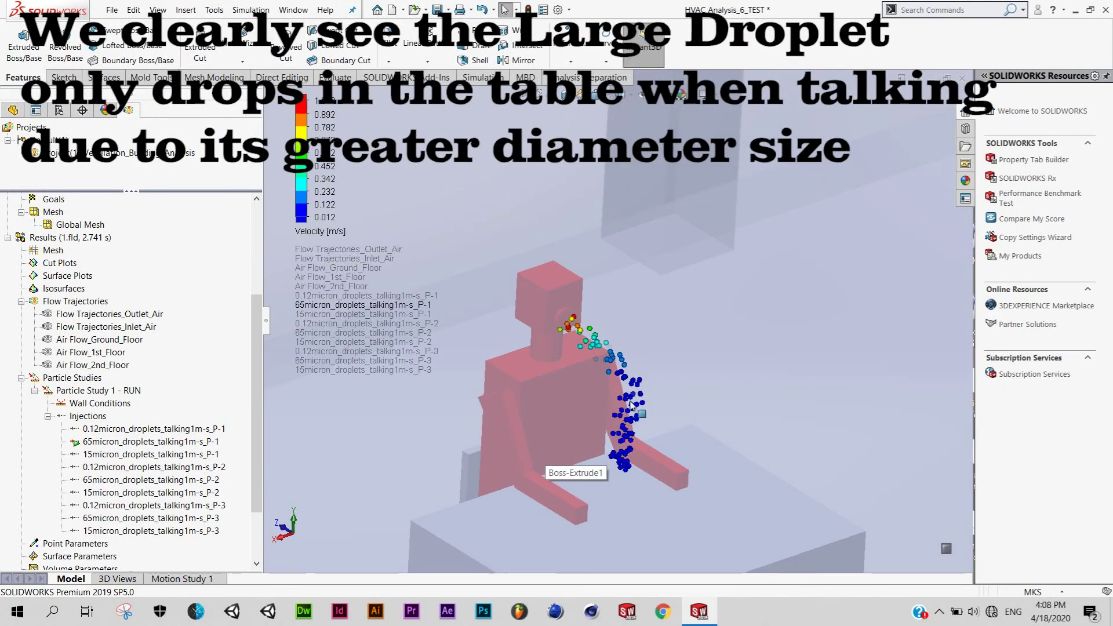
scroll(648, 398, "up", 2)
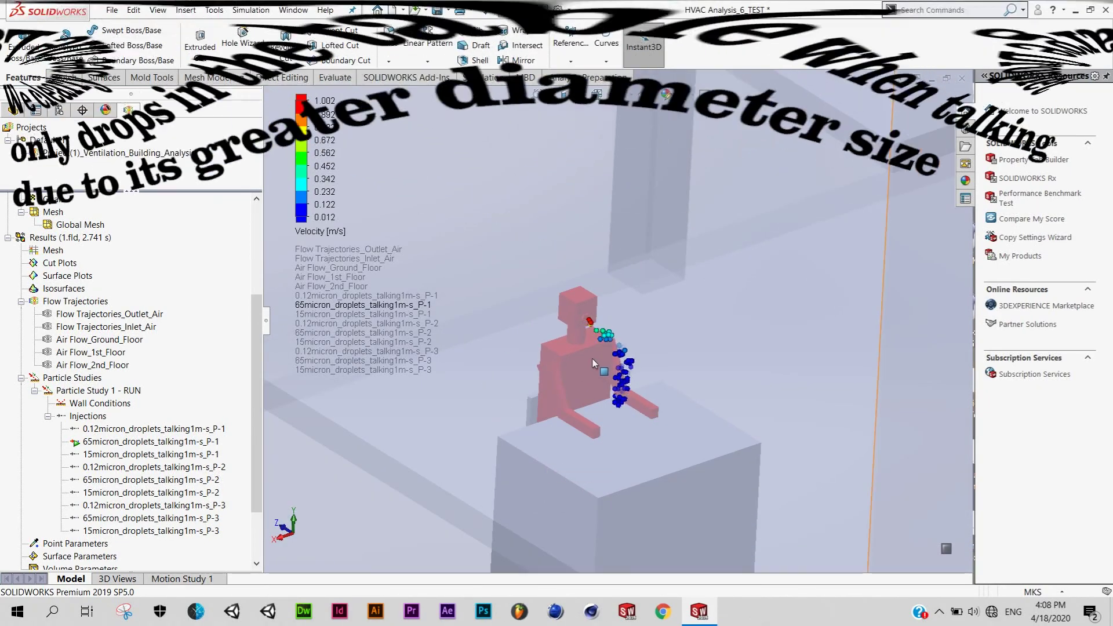
scroll(632, 365, "down", 2)
scroll(629, 358, "down", 2)
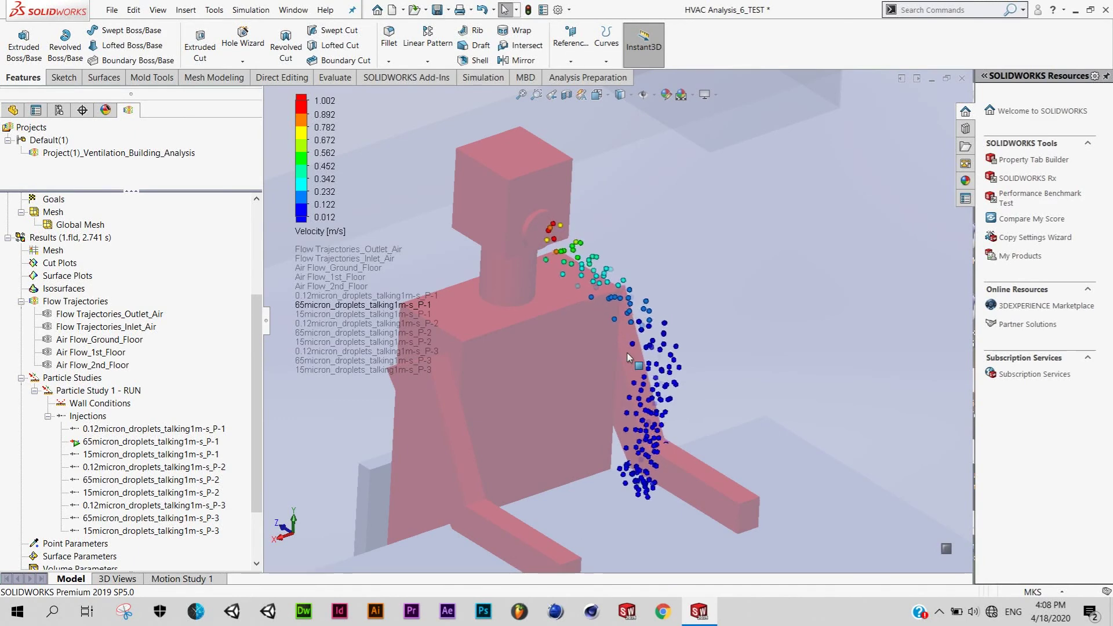
scroll(637, 356, "up", 3)
scroll(638, 354, "up", 3)
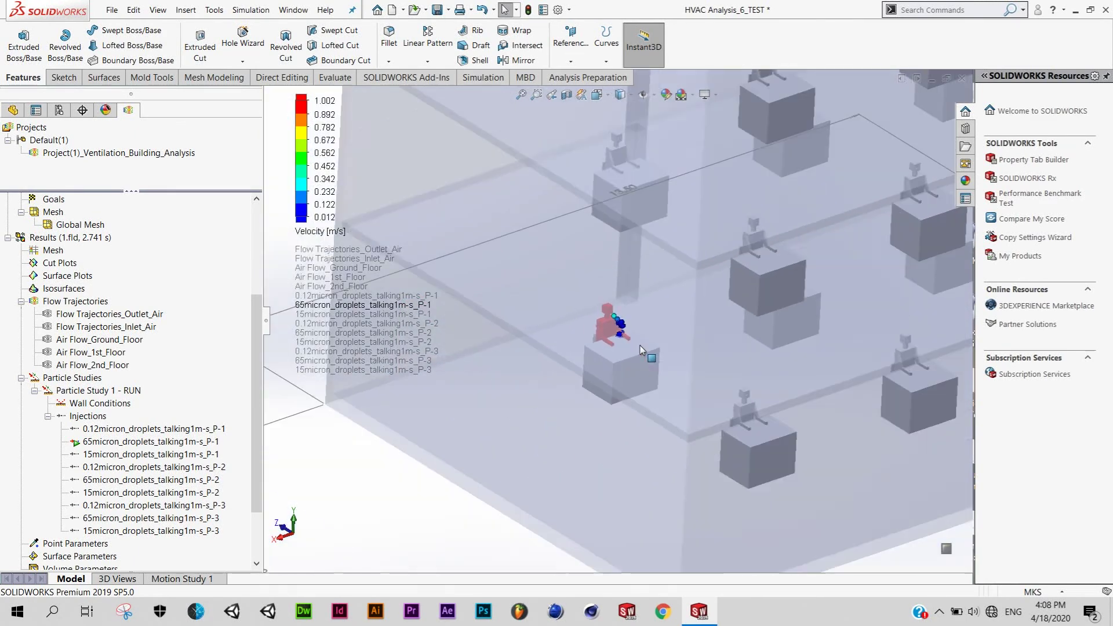
scroll(580, 345, "down", 1)
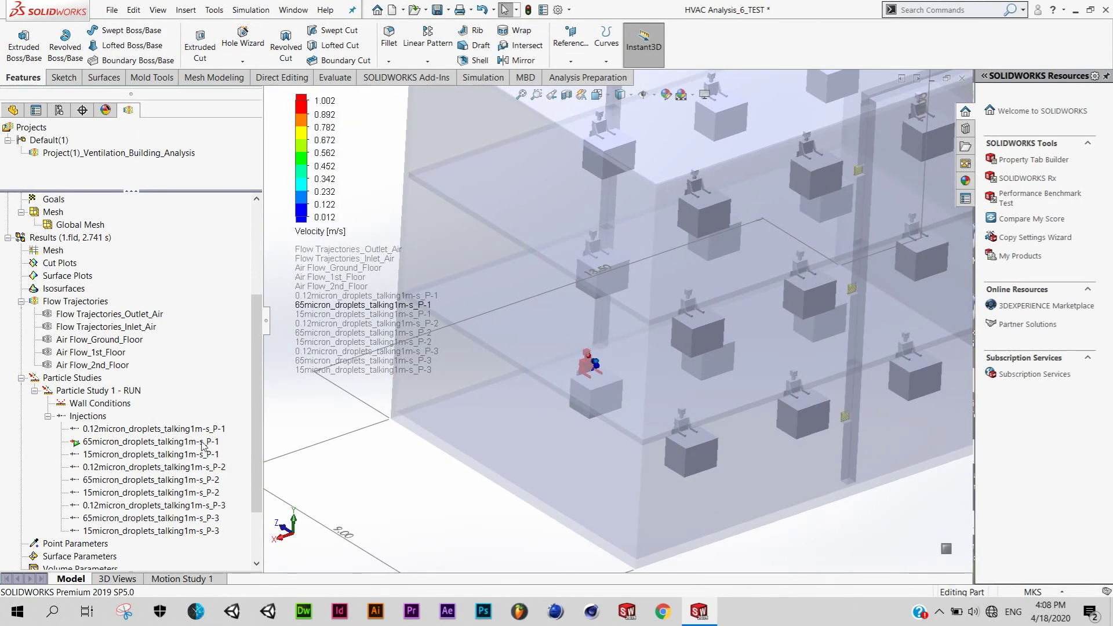
right_click(203, 444)
left_click(255, 289)
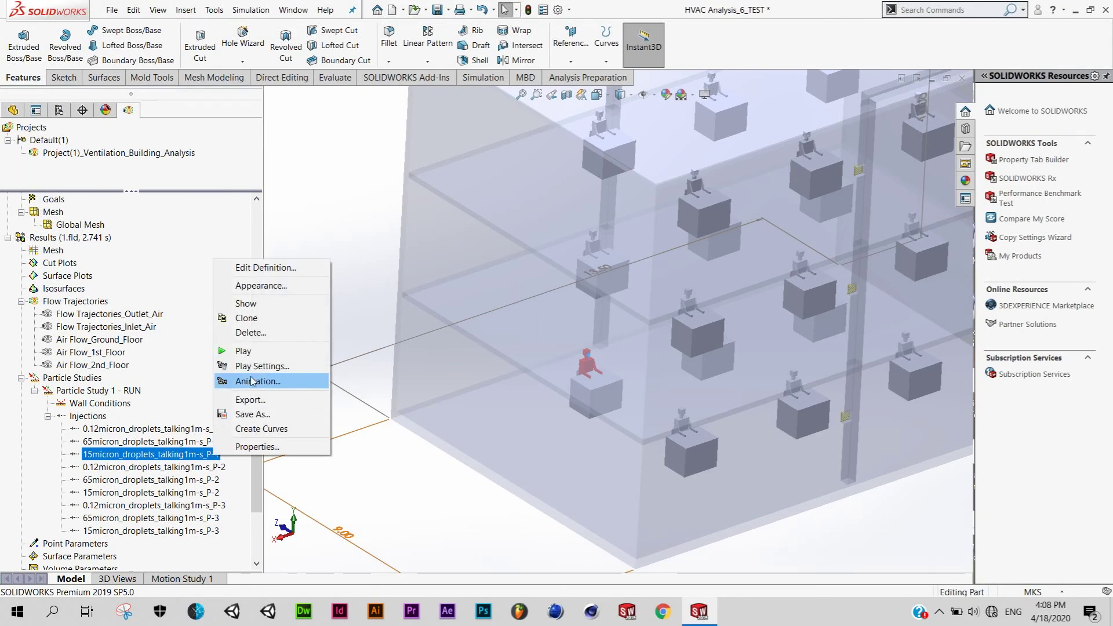
Step: Play the 15 micron P-1 injection and refit the velocity legend to 1.336 m/s
left_click(252, 381)
right_click(303, 123)
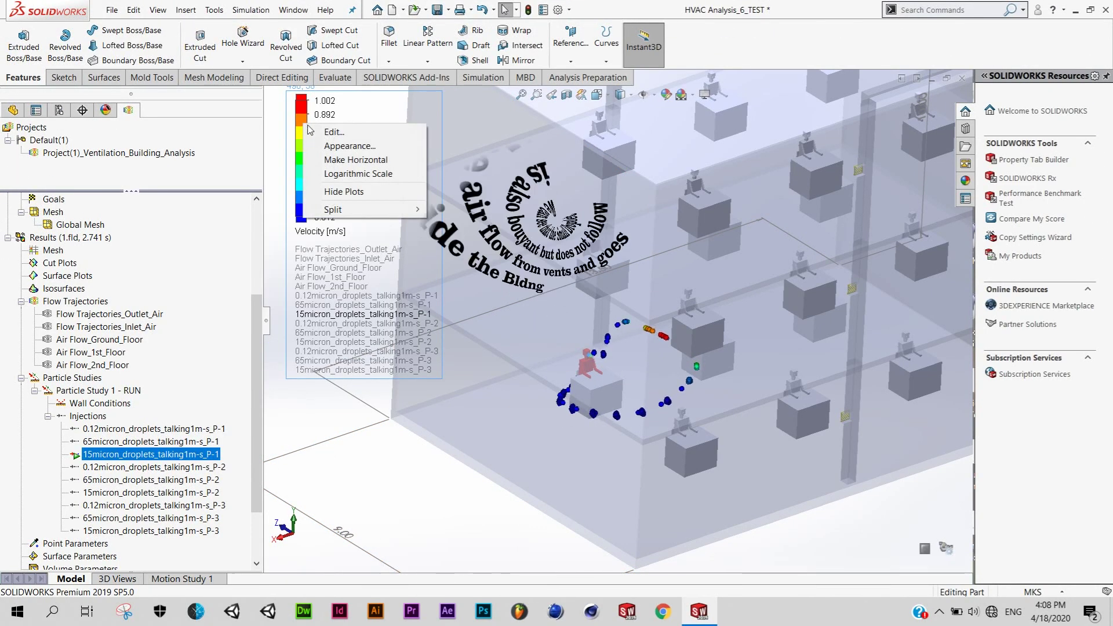
left_click(325, 129)
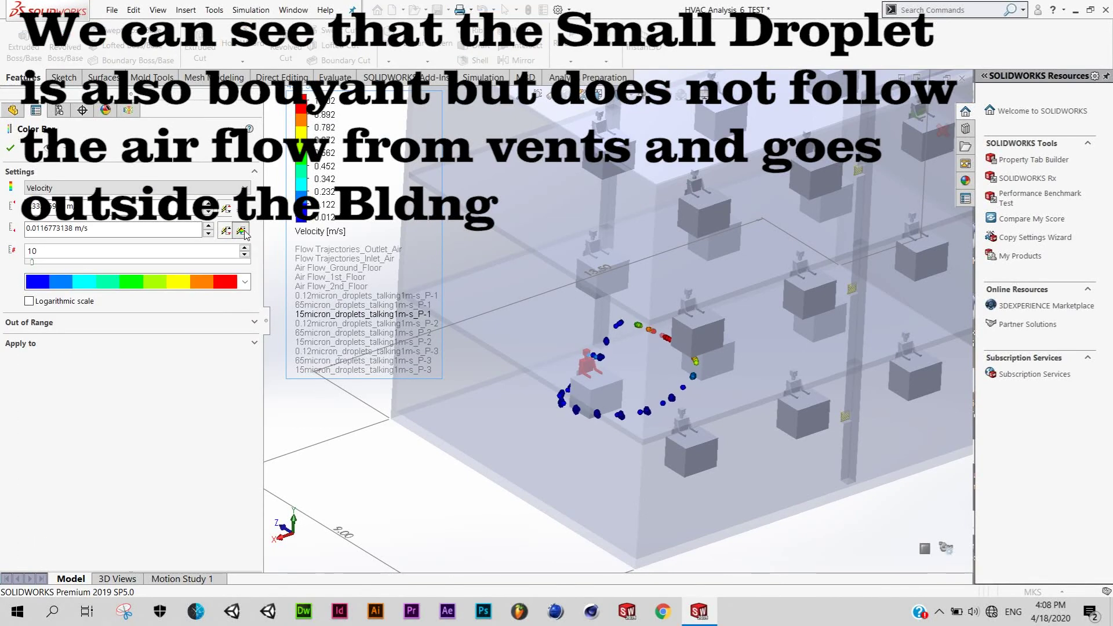
left_click(11, 149)
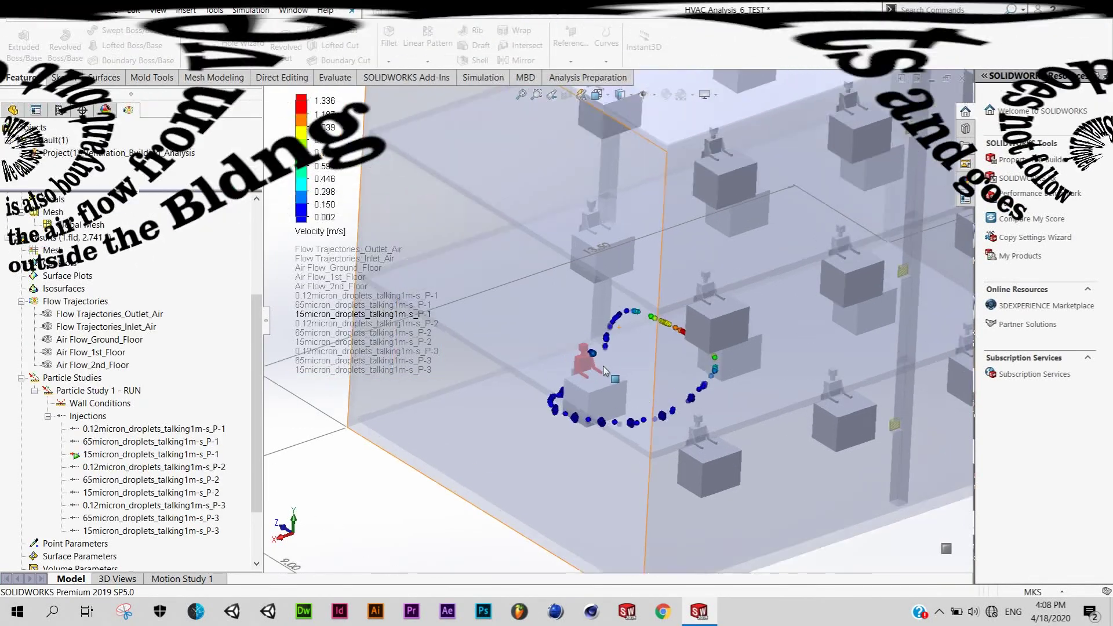
scroll(572, 323, "down", 5)
scroll(572, 323, "down", 2)
scroll(572, 323, "up", 5)
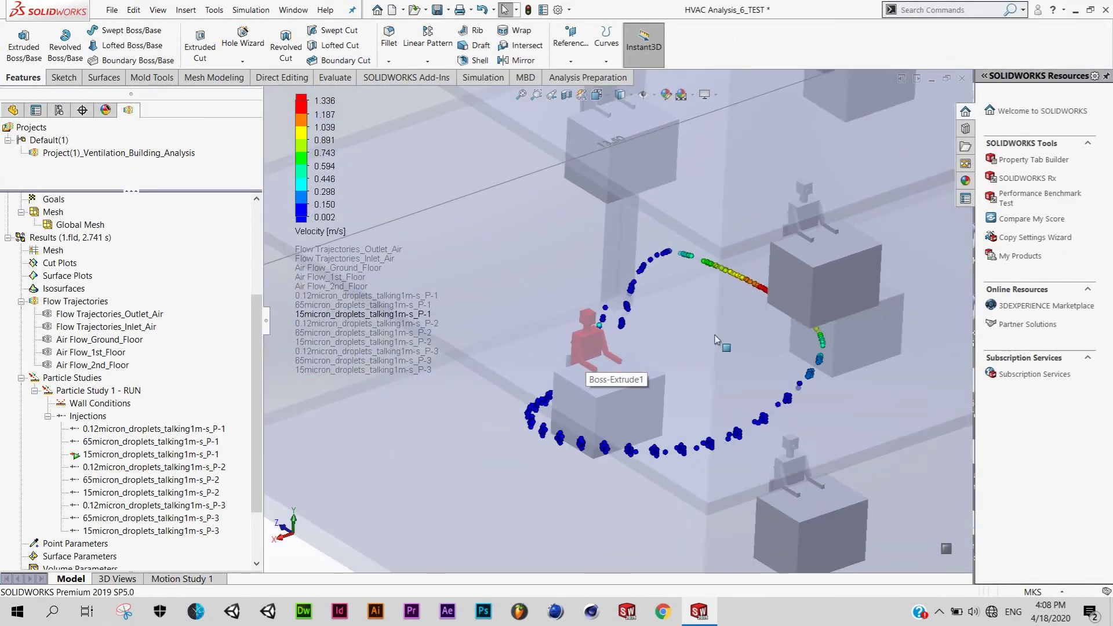
Step: Orbit, pan and zoom around the sick occupant to follow the 15 micron droplets
mouse_move(572, 323)
middle_mouse_down()
mouse_move(690, 321)
mouse_move(657, 400)
middle_mouse_up()
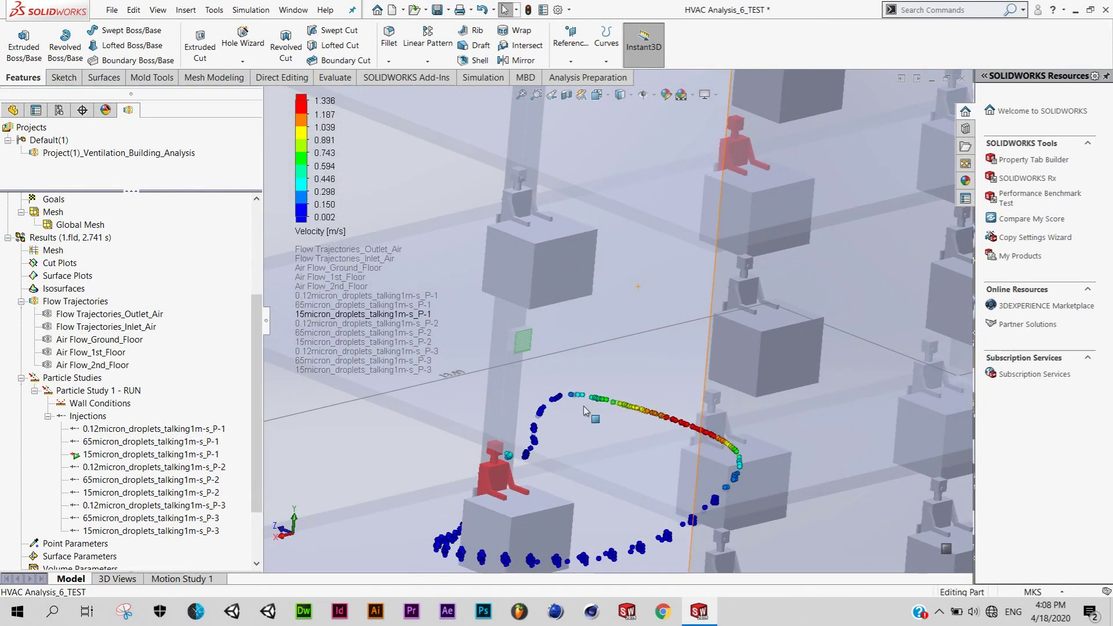
middle_click_drag(586, 412, 690, 326, "ctrl")
mouse_move(595, 366)
middle_mouse_down()
mouse_move(615, 372)
mouse_move(700, 302)
middle_mouse_up()
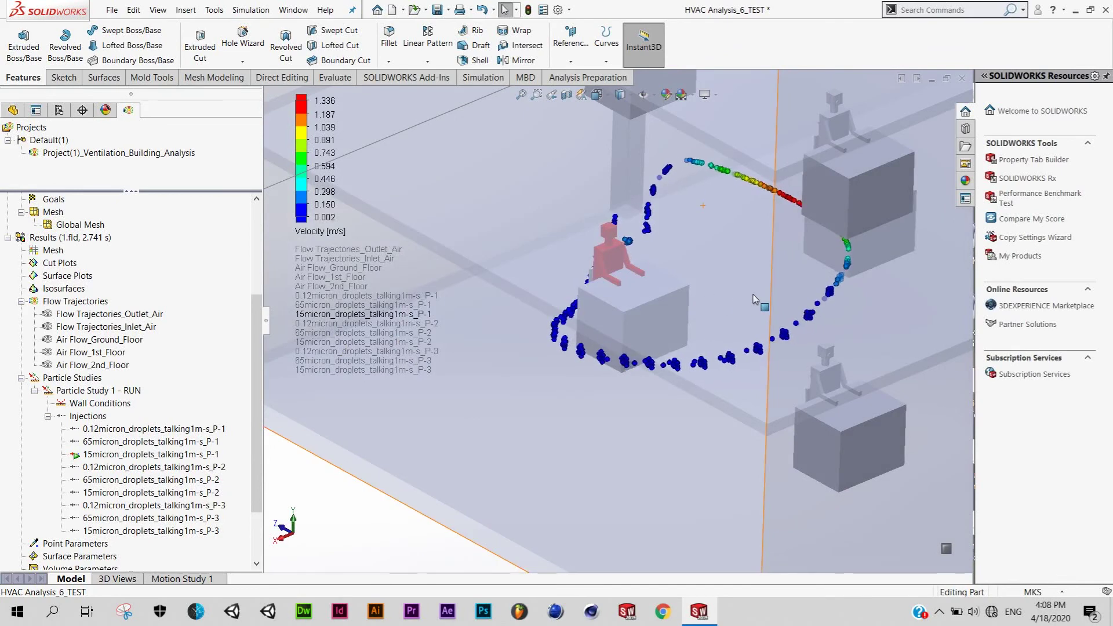
scroll(730, 298, "up", 3)
scroll(658, 353, "up", 3)
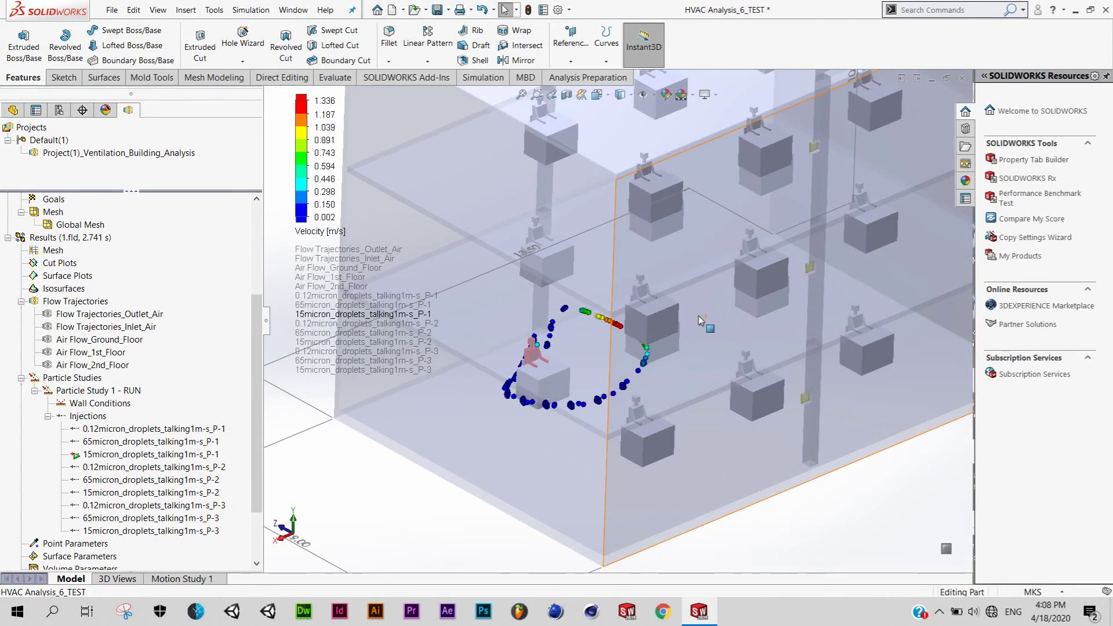
scroll(690, 318, "down", 3)
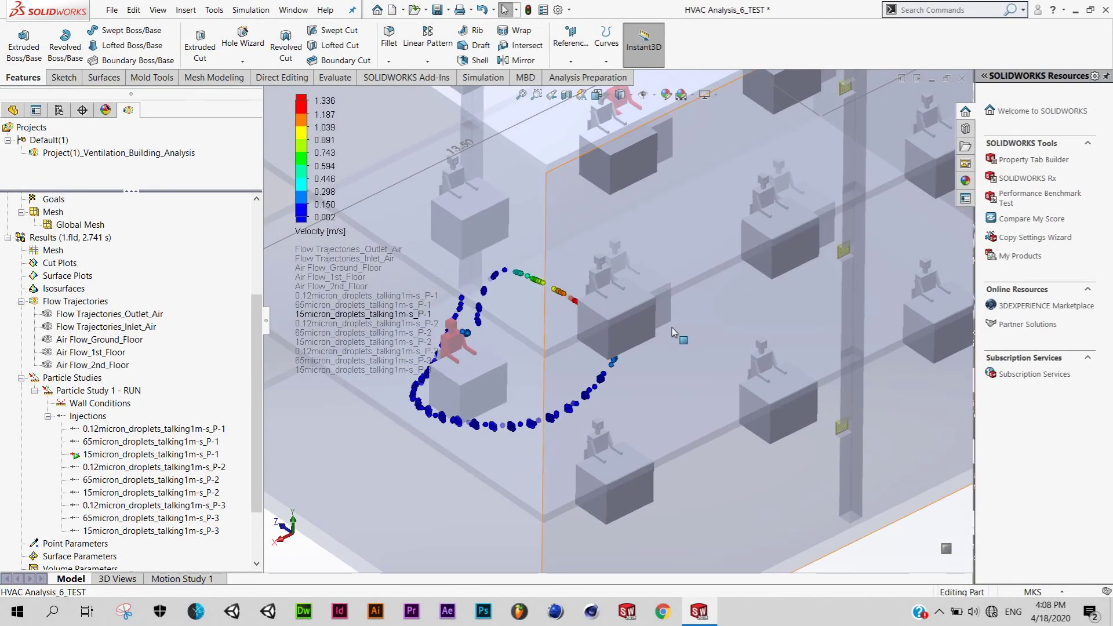
scroll(660, 332, "up", 2)
mouse_move(660, 332)
middle_mouse_down()
mouse_move(598, 318)
mouse_move(579, 350)
middle_mouse_up()
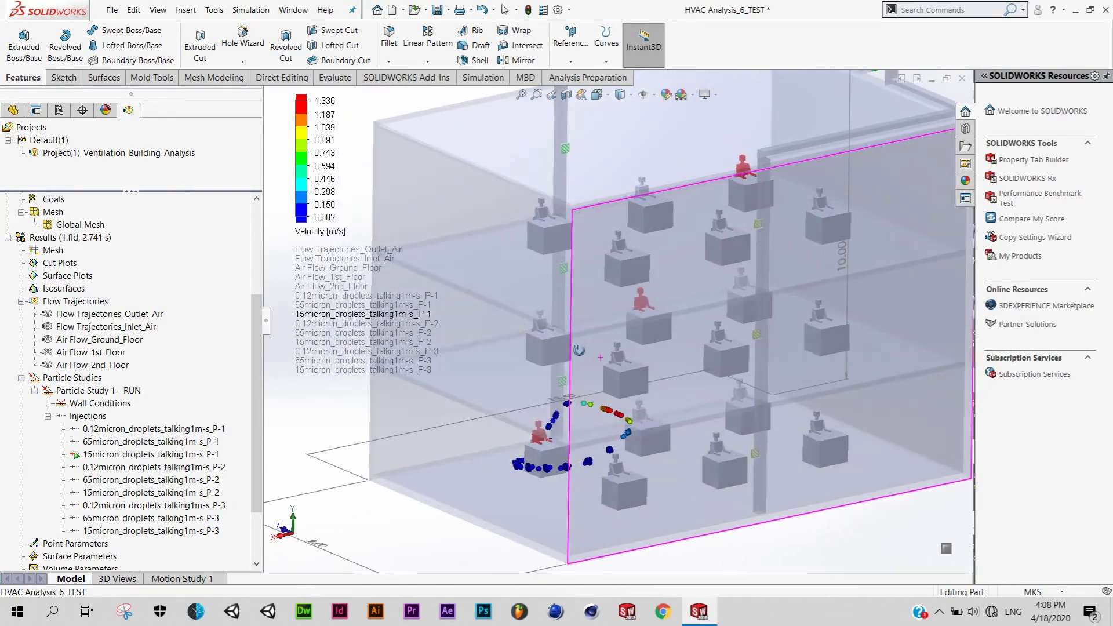
scroll(571, 412, "down", 3)
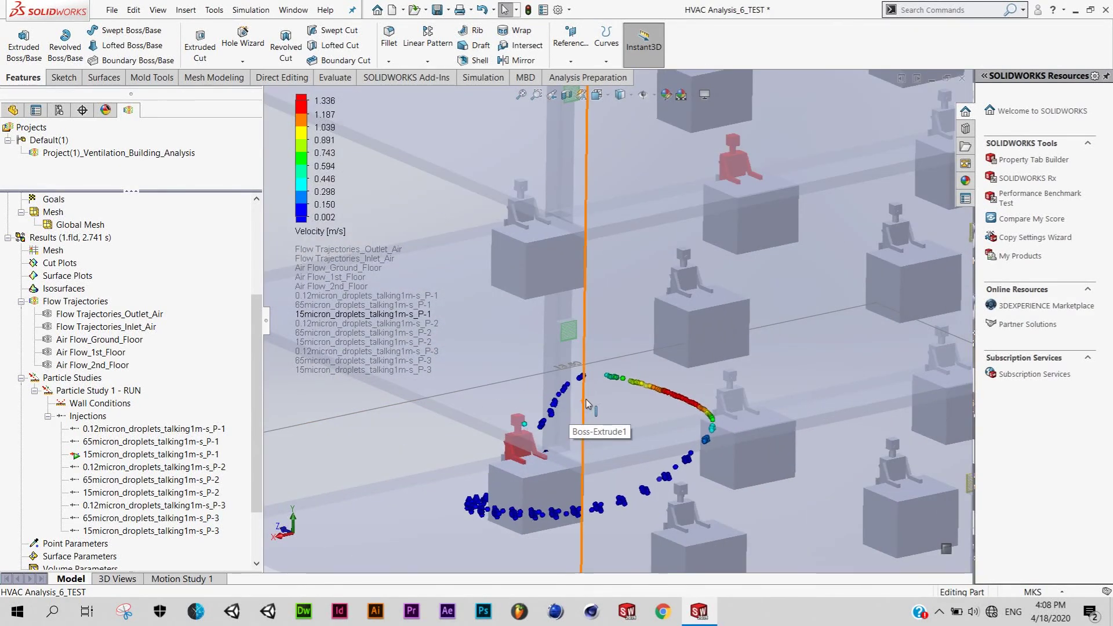
scroll(587, 404, "up", 2)
Step: Stop the 15 micron P-1 droplet playback
right_click(214, 459)
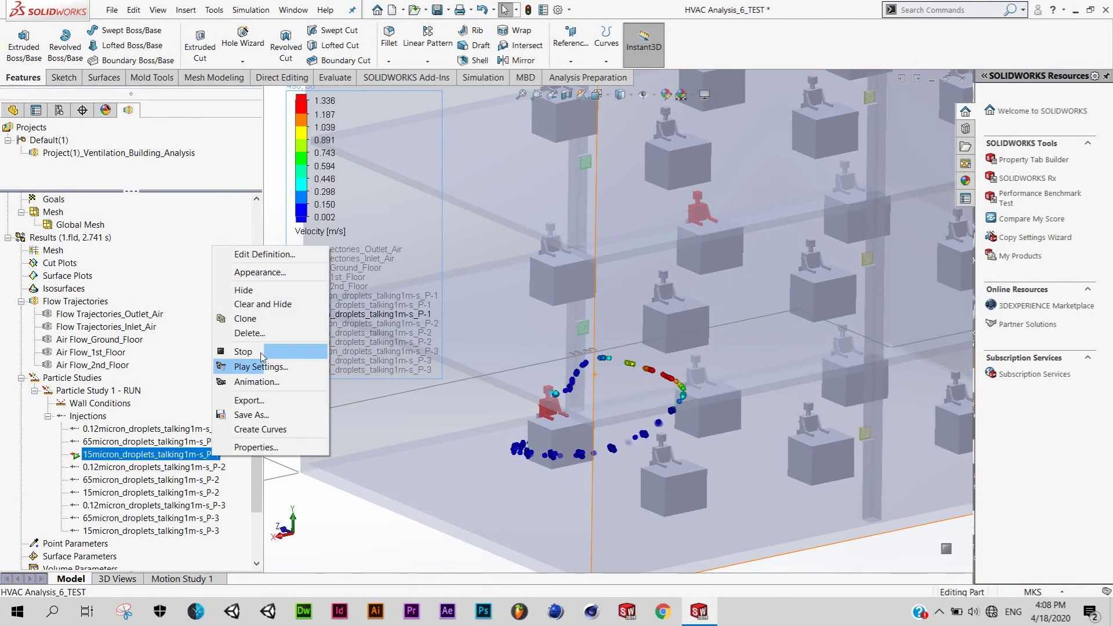
left_click(276, 319)
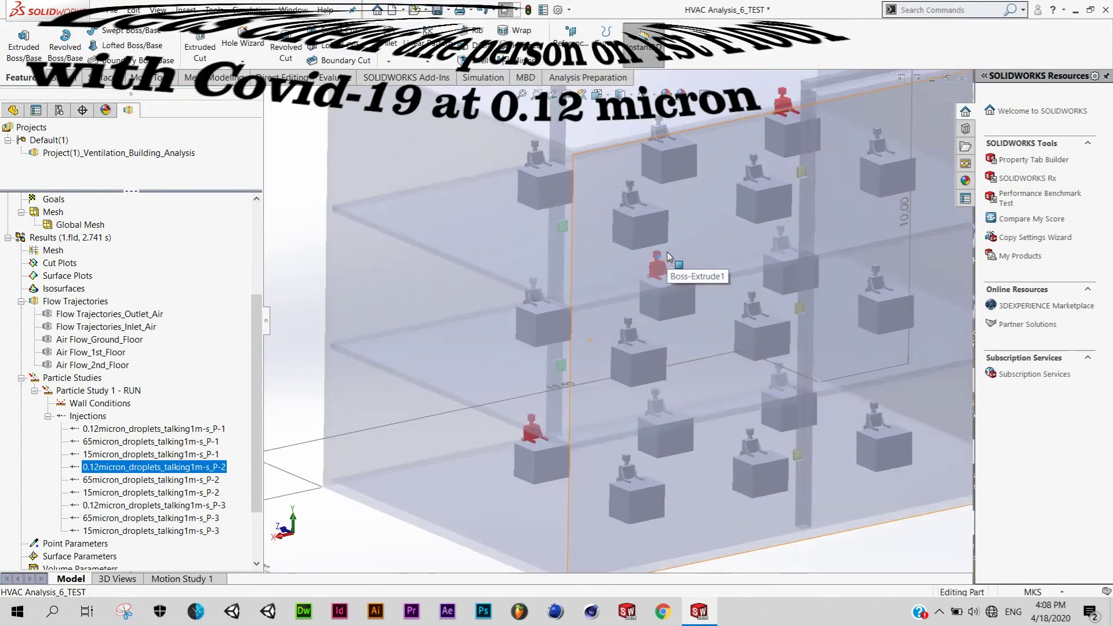
scroll(655, 272, "down", 10)
Step: Play the 0.12 micron P-2 injection and rescale the velocity legend to 0.003–26.278 m/s
scroll(636, 283, "up", 10)
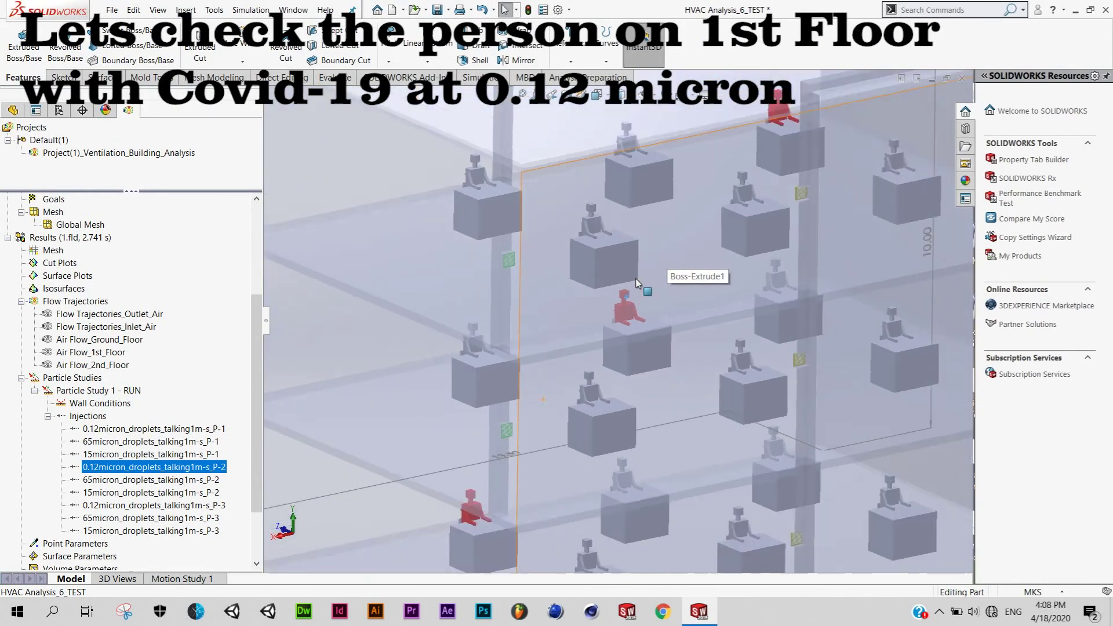
left_click(223, 473)
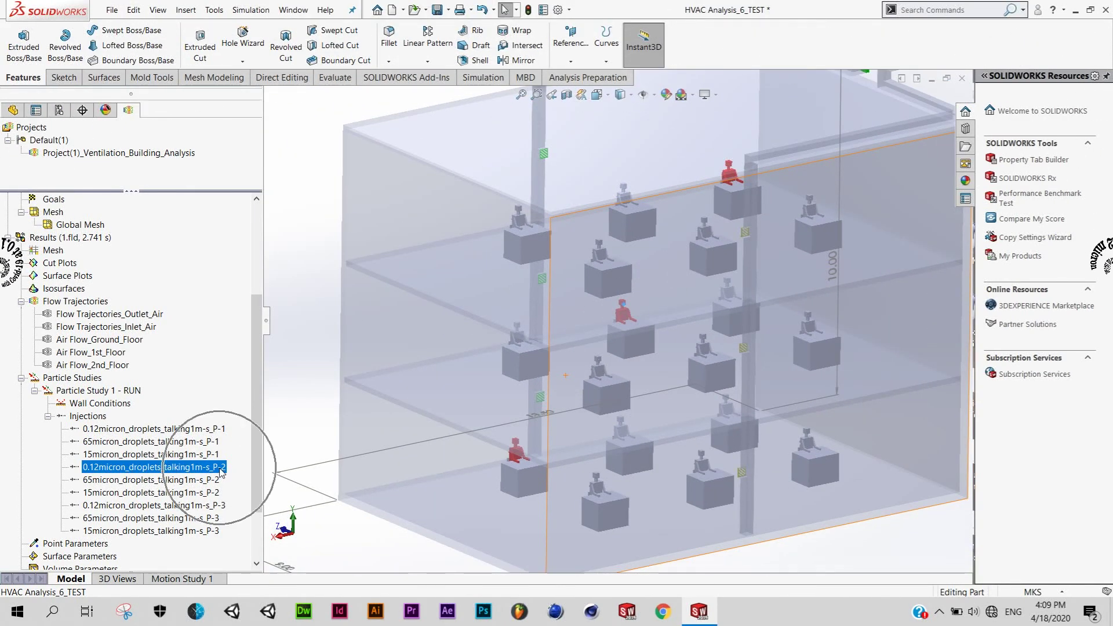
left_click(265, 363)
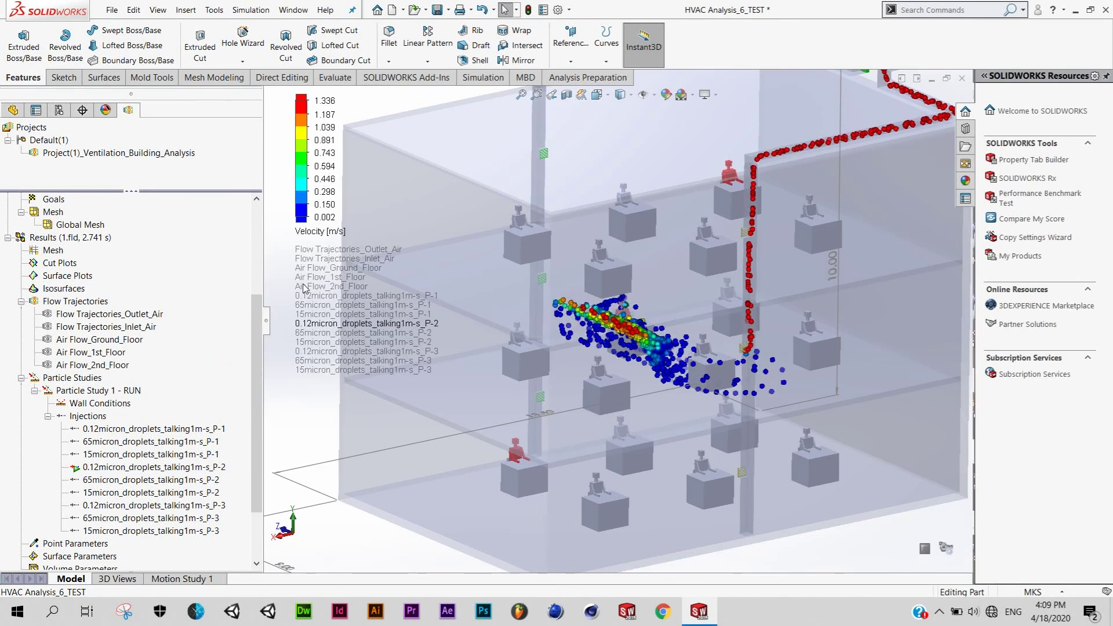
right_click(316, 129)
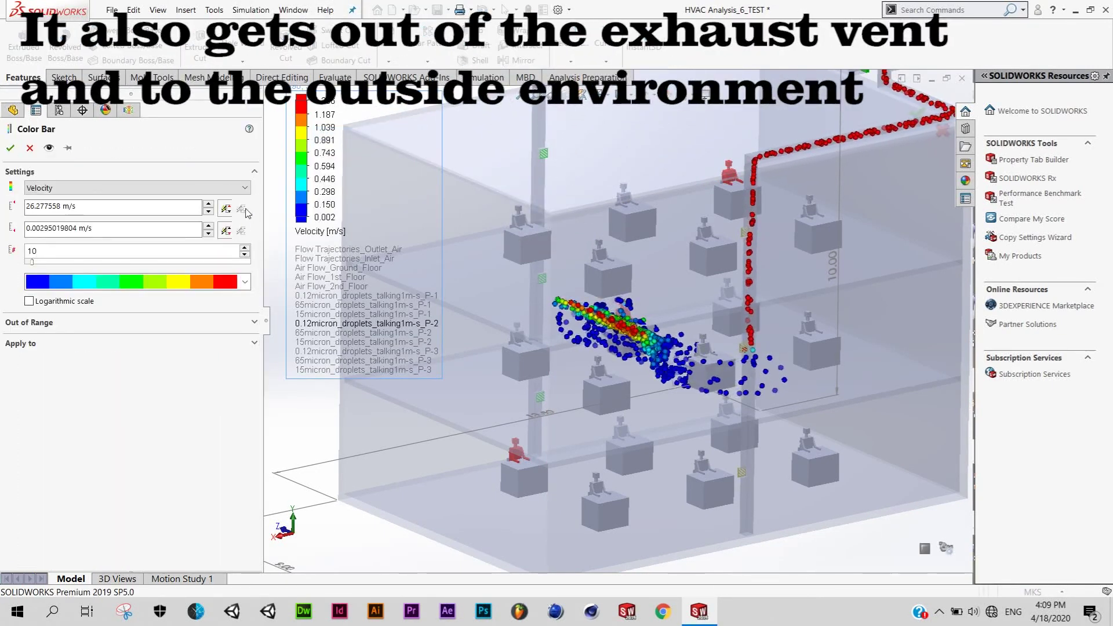
left_click(10, 148)
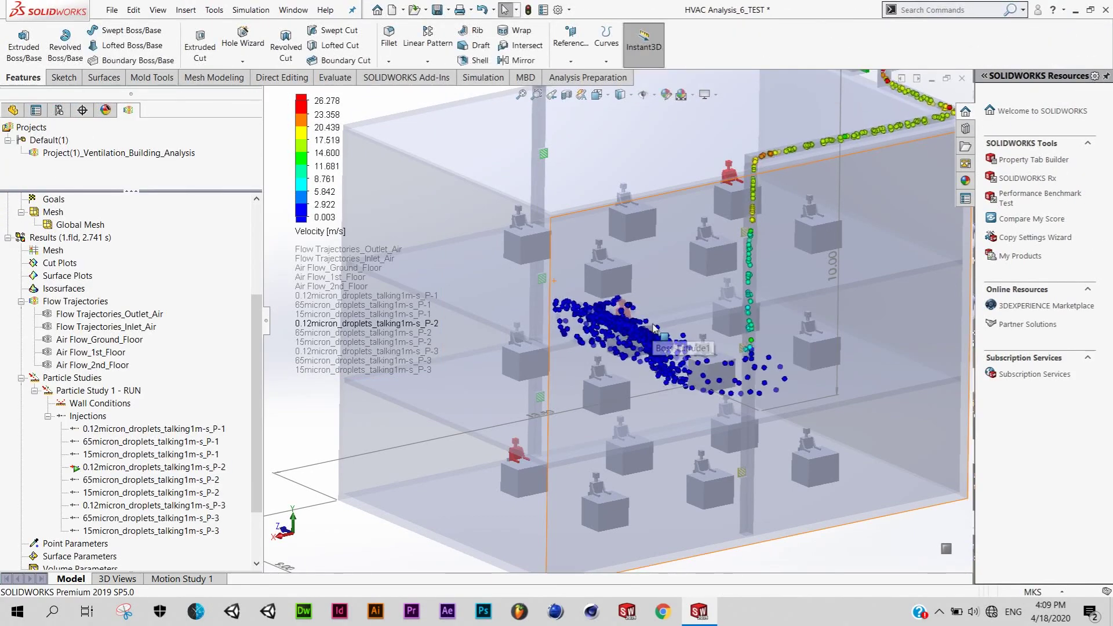
Step: Orbit and zoom to inspect the first-floor droplet cloud drifting toward the exhaust
scroll(639, 349, "down", 3)
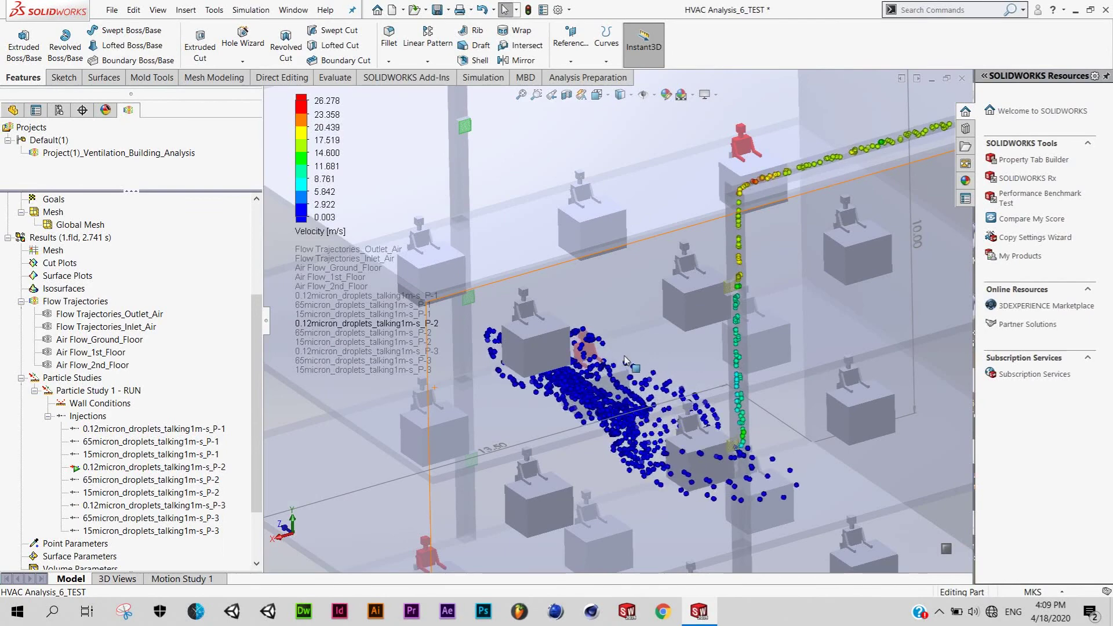
scroll(606, 367, "down", 3)
scroll(606, 367, "up", 3)
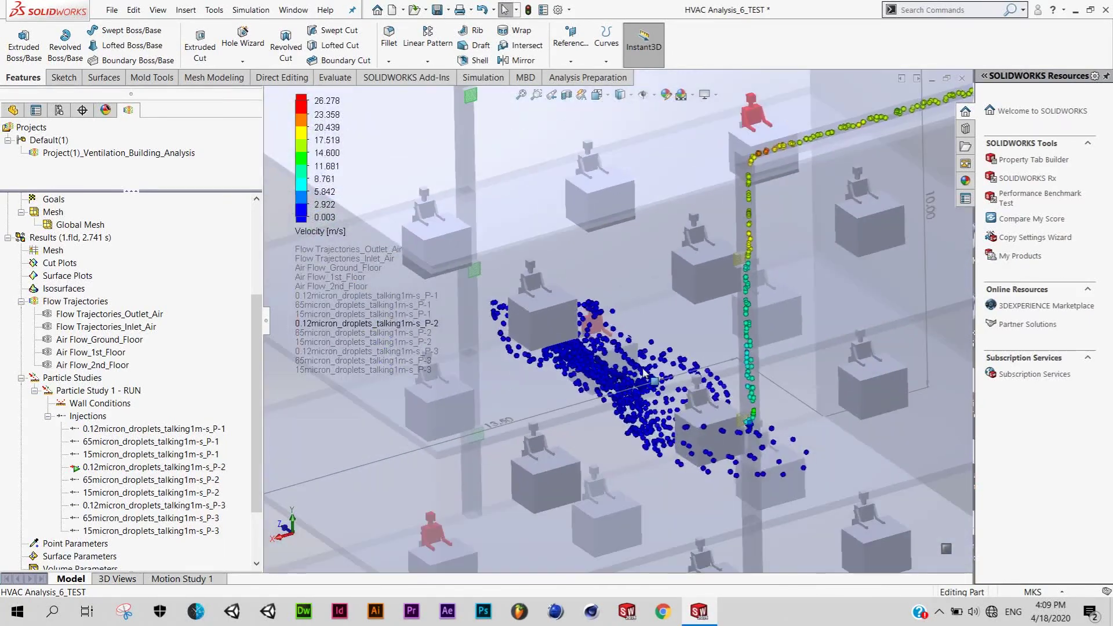
scroll(638, 356, "up", 2)
middle_click_drag(637, 357, 656, 312)
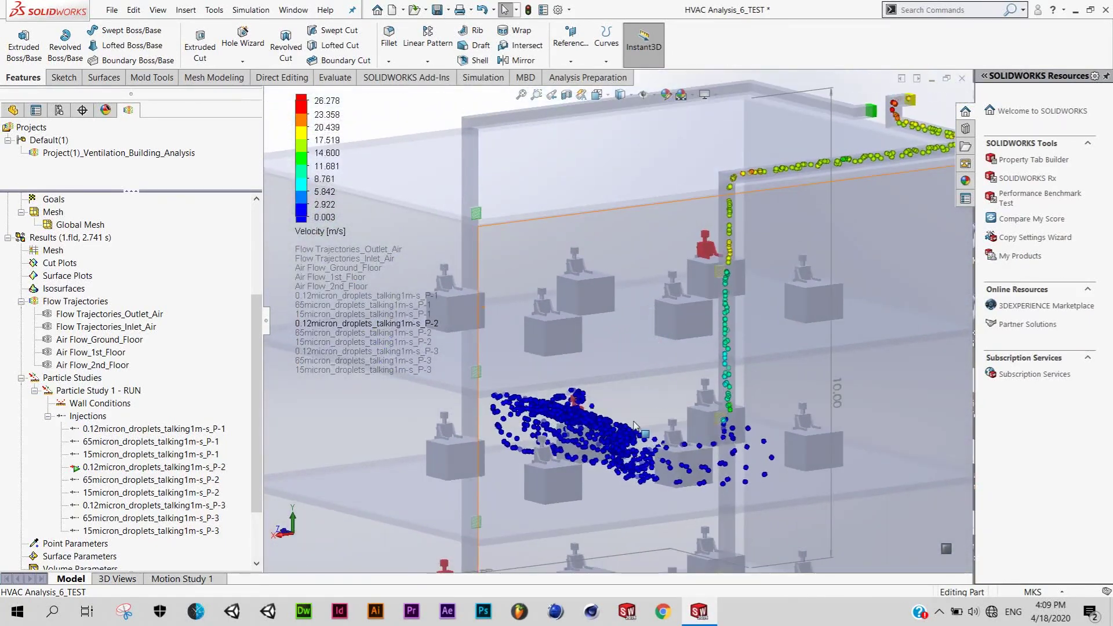
mouse_move(635, 425)
middle_mouse_down()
mouse_move(601, 386)
mouse_move(658, 387)
middle_mouse_up()
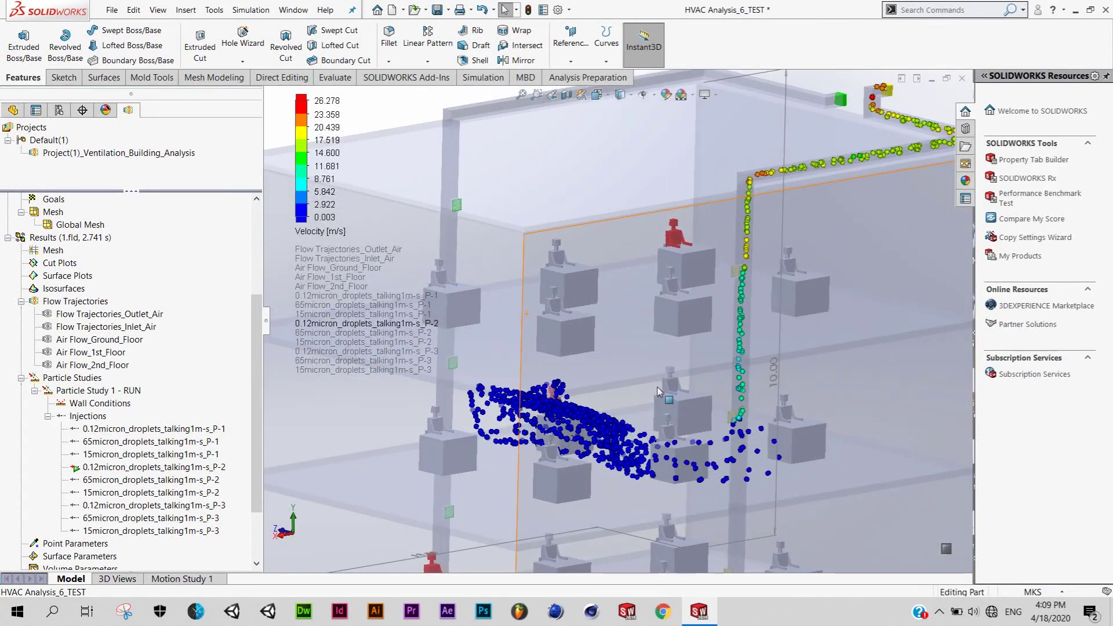
key("f")
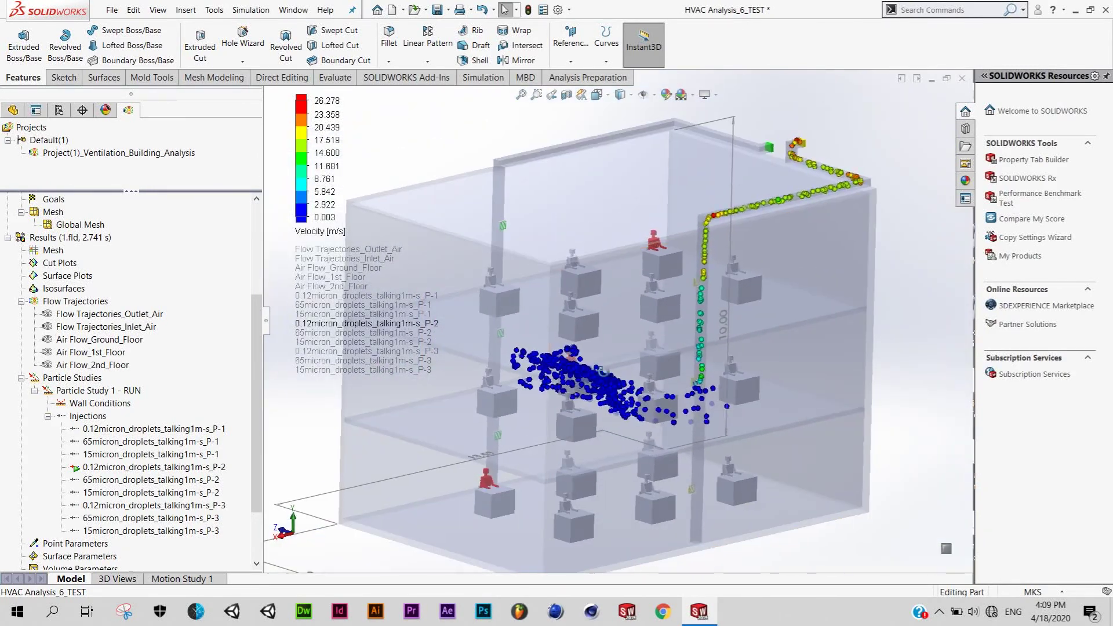
middle_click_drag(603, 371, 592, 394)
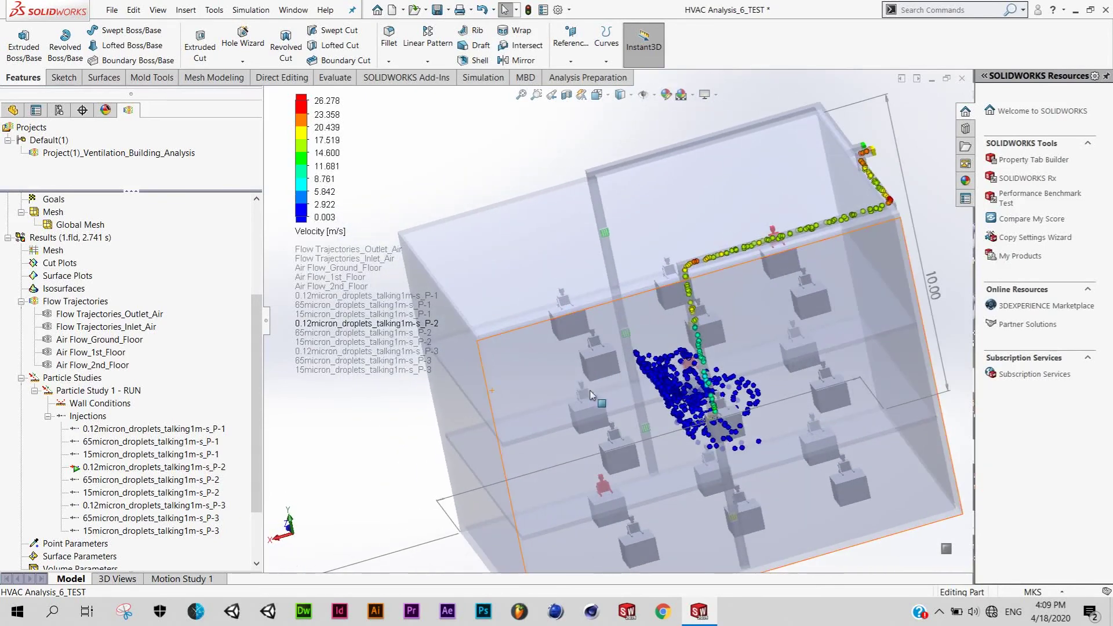
mouse_move(667, 394)
middle_mouse_down()
mouse_move(702, 370)
mouse_move(679, 389)
middle_mouse_up()
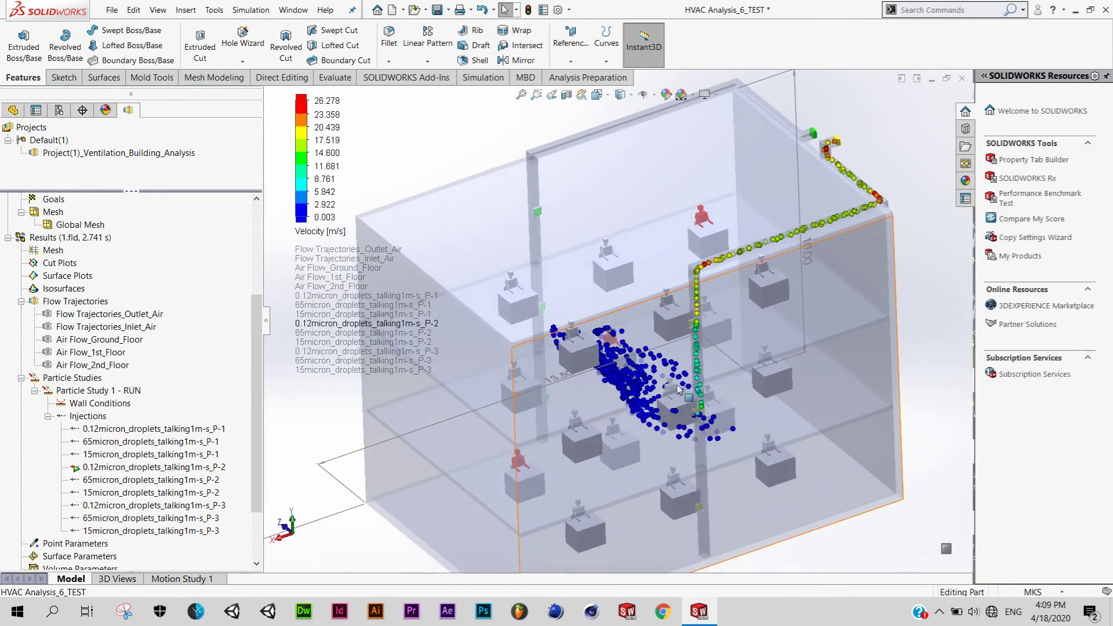
right_click(206, 473)
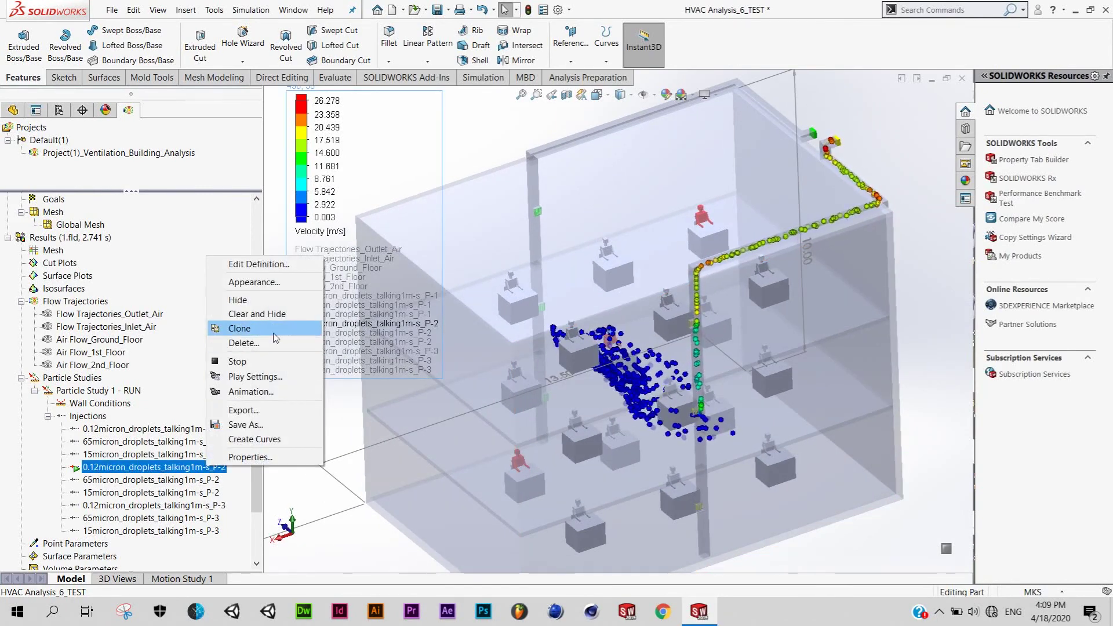
Step: Stop the 0.12 micron playback, play 65 micron P-2, and rescale the legend to 0.002–1.003 m/s
left_click(258, 313)
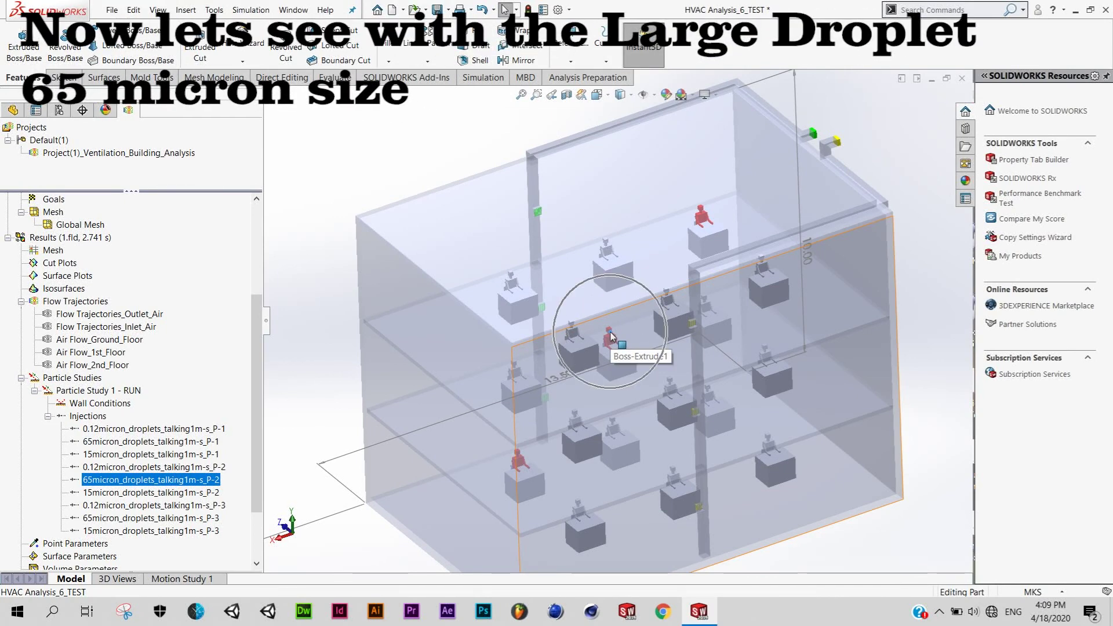
right_click(215, 486)
left_click(244, 445)
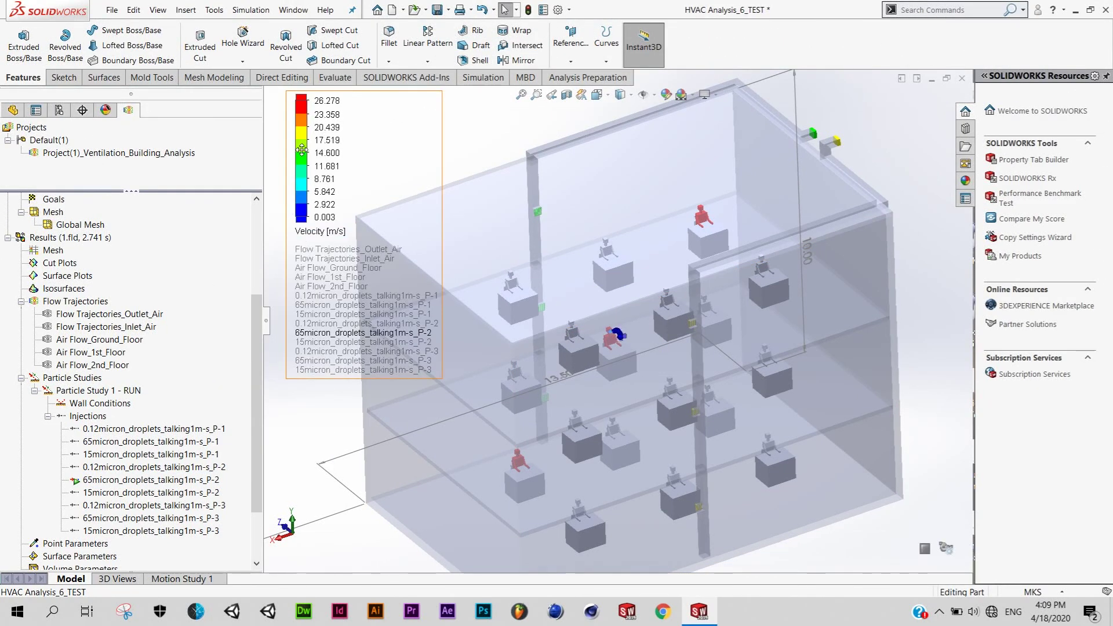
left_click(315, 159)
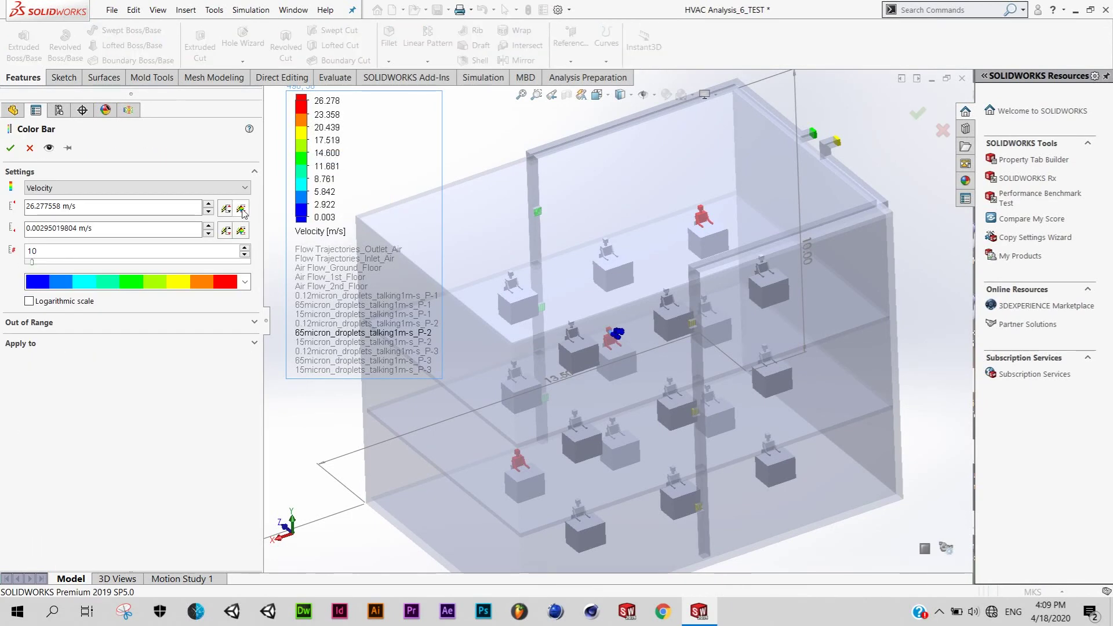
left_click(10, 148)
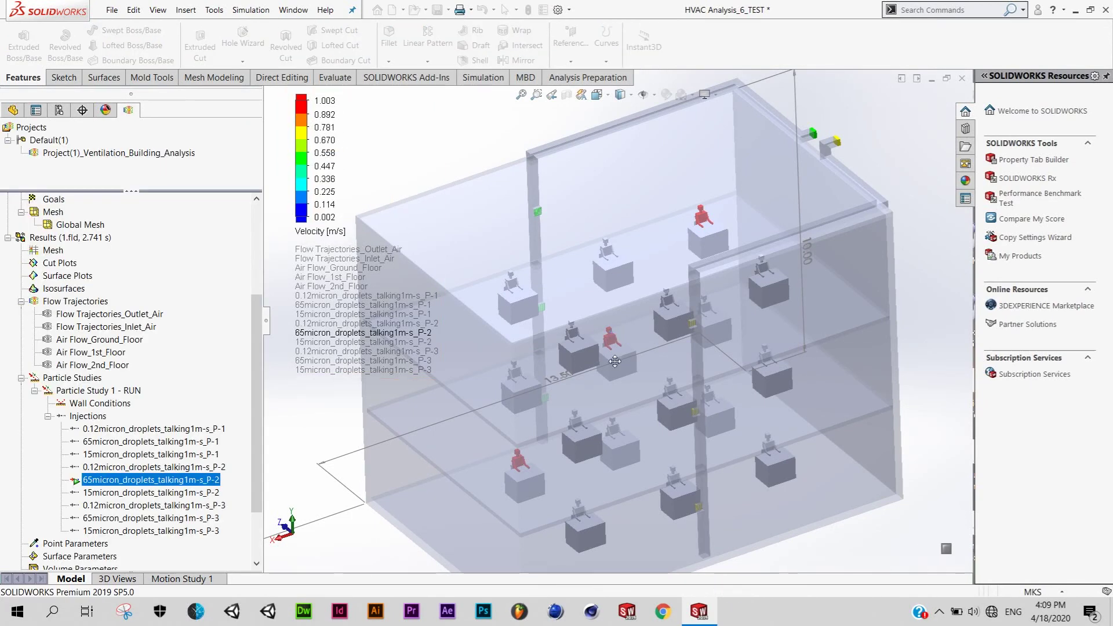
Step: Zoom and orbit around the first-floor occupant to inspect the 65 micron droplets arcing down
scroll(600, 320, "down", 3)
scroll(600, 320, "down", 4)
scroll(600, 320, "down", 4)
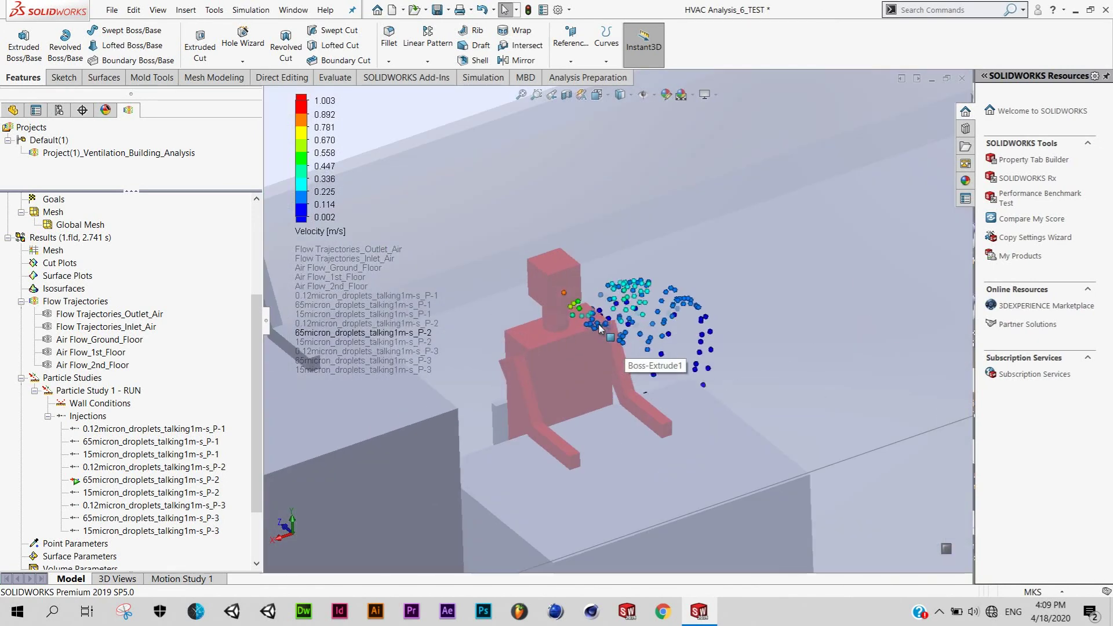
scroll(597, 325, "up", 2)
scroll(577, 310, "down", 2)
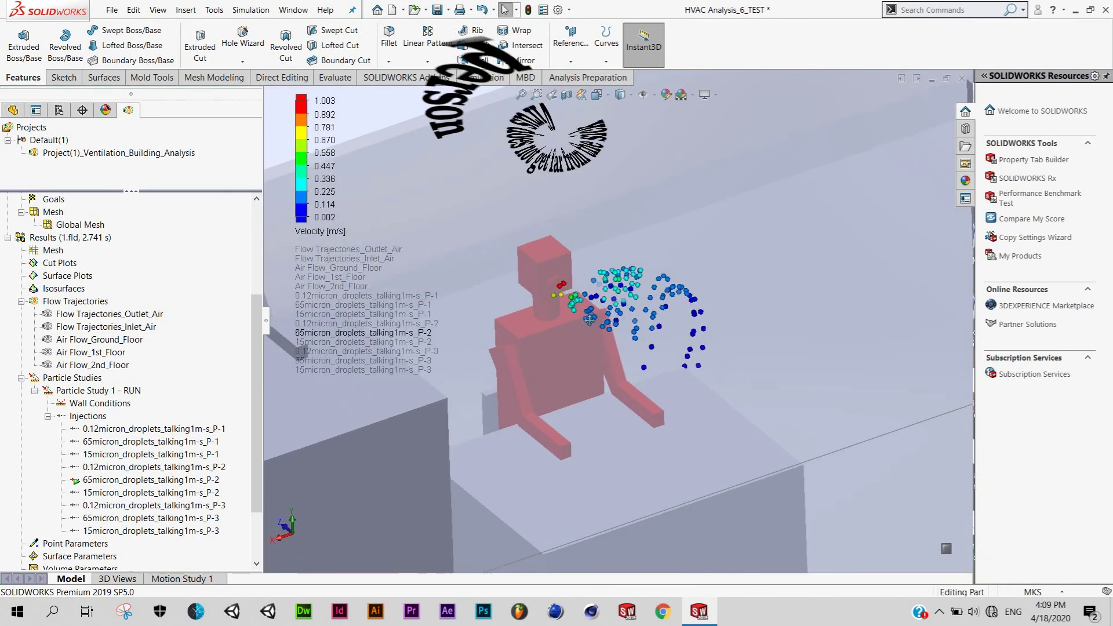
scroll(571, 304, "down", 2)
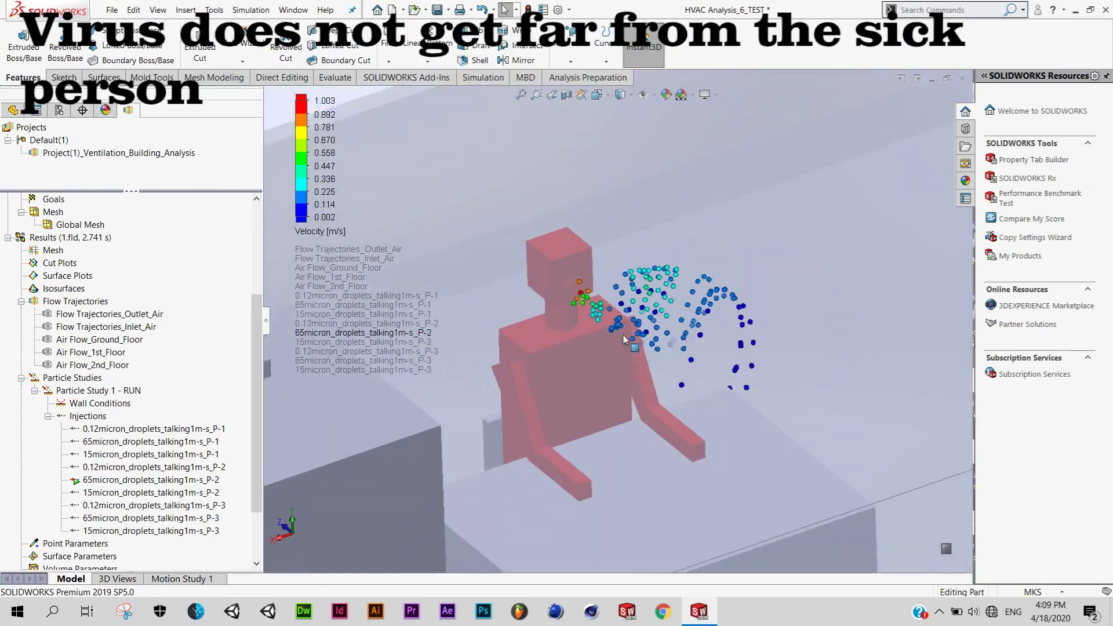
mouse_move(571, 304)
middle_mouse_down()
mouse_move(680, 362)
mouse_move(698, 404)
middle_mouse_up()
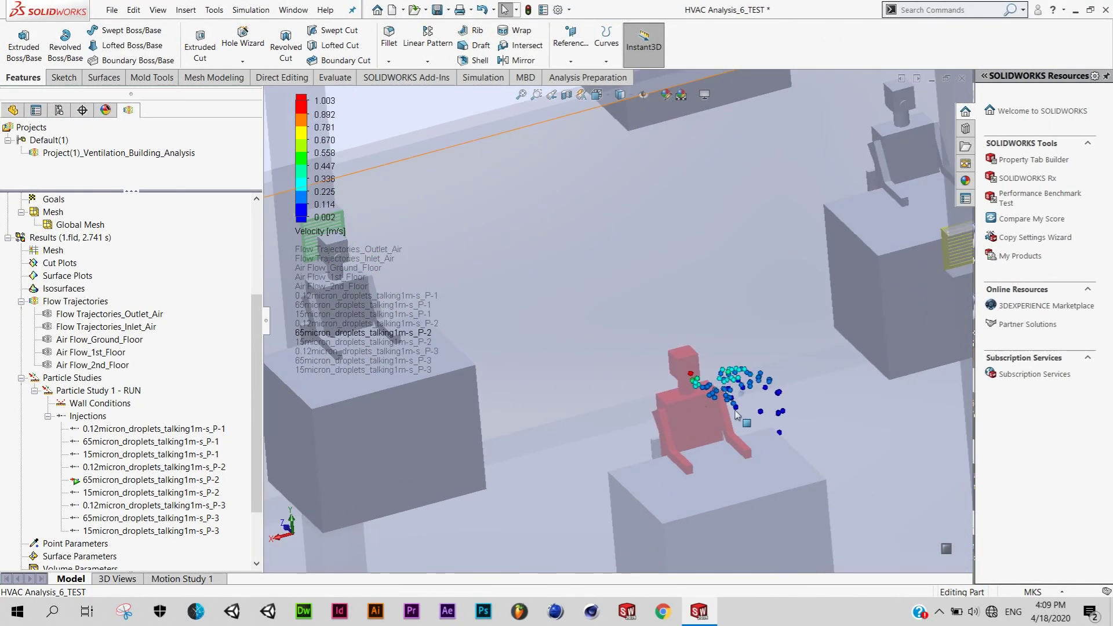
scroll(698, 404, "up", 2)
scroll(700, 394, "up", 1)
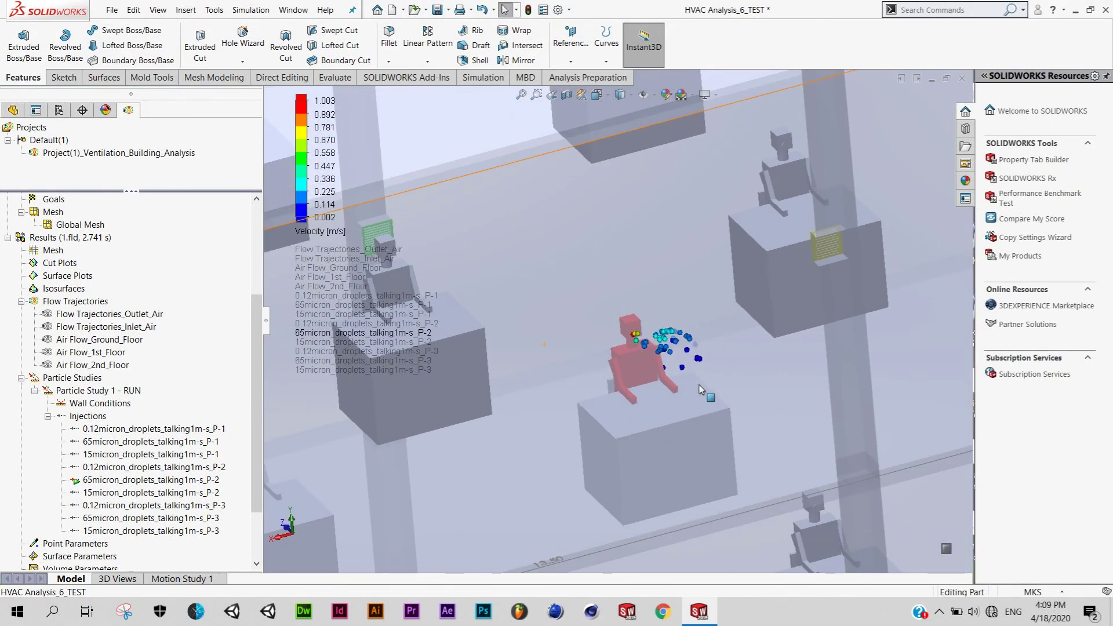
scroll(661, 364, "down", 2)
scroll(665, 364, "down", 1)
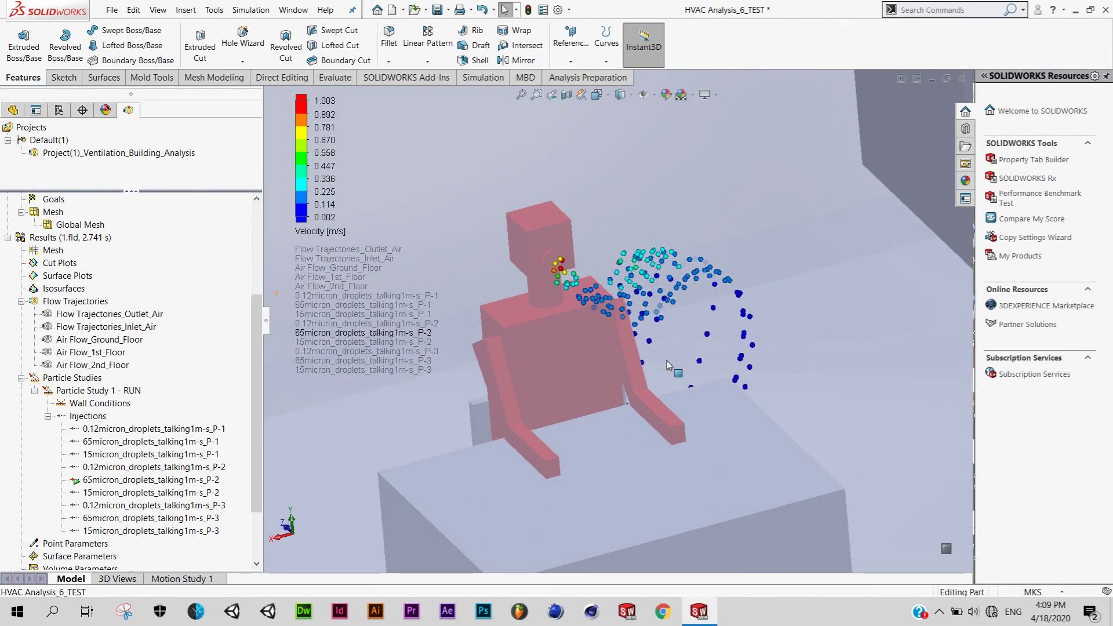
scroll(667, 364, "up", 1)
scroll(664, 353, "up", 2)
scroll(664, 353, "up", 1)
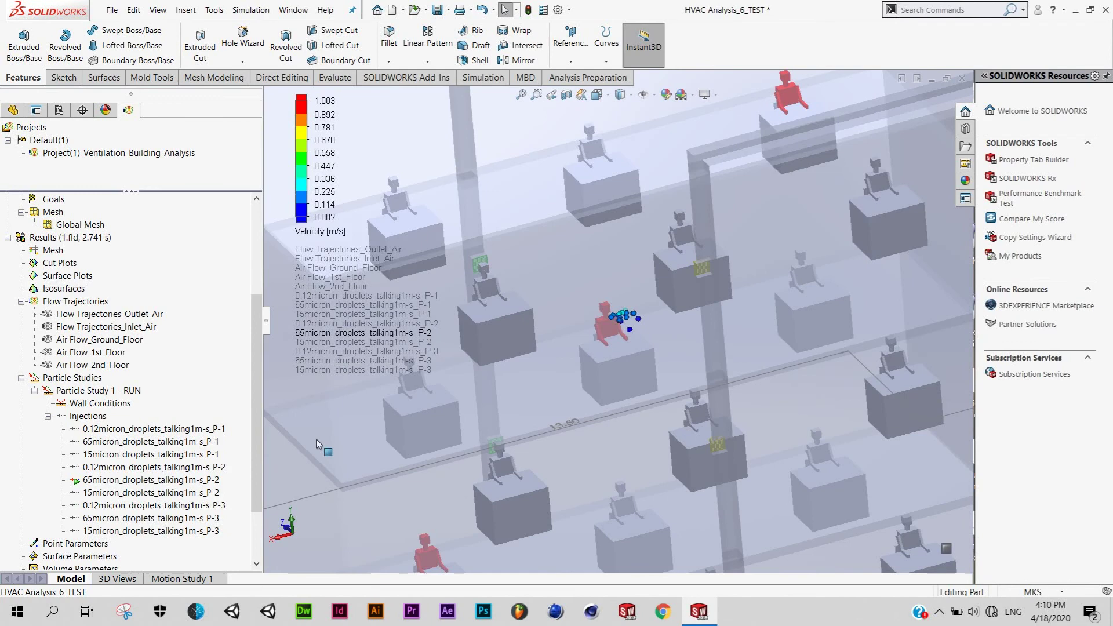
Step: Clear the 65 micron droplets, play 15 micron P-2, and rescale the legend to 0.003–1.740 m/s
right_click(213, 485)
left_click(262, 330)
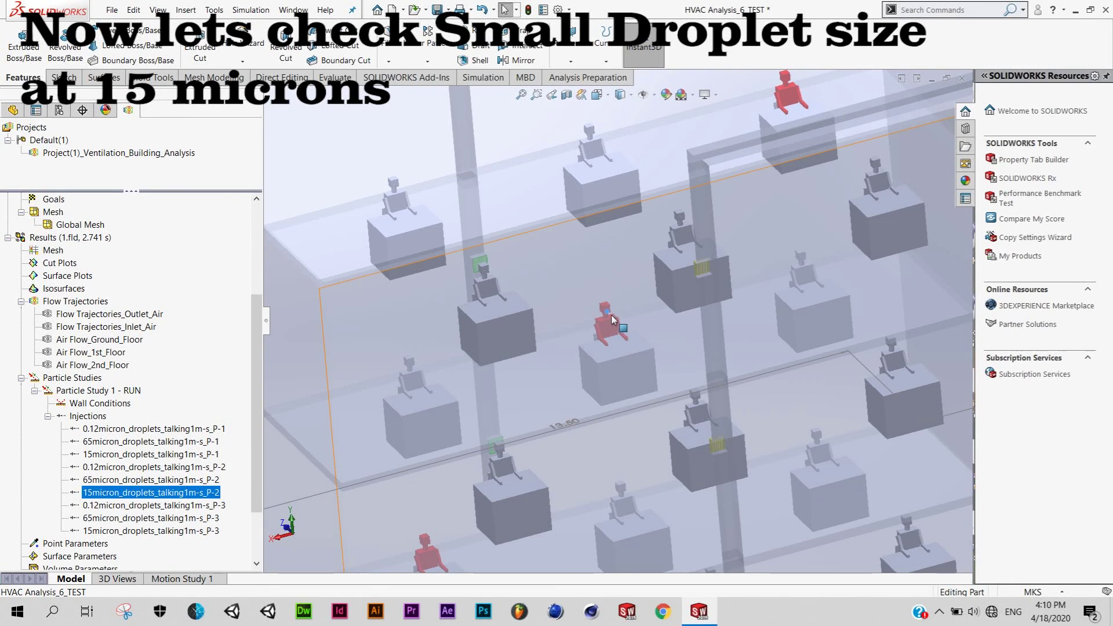
right_click(219, 494)
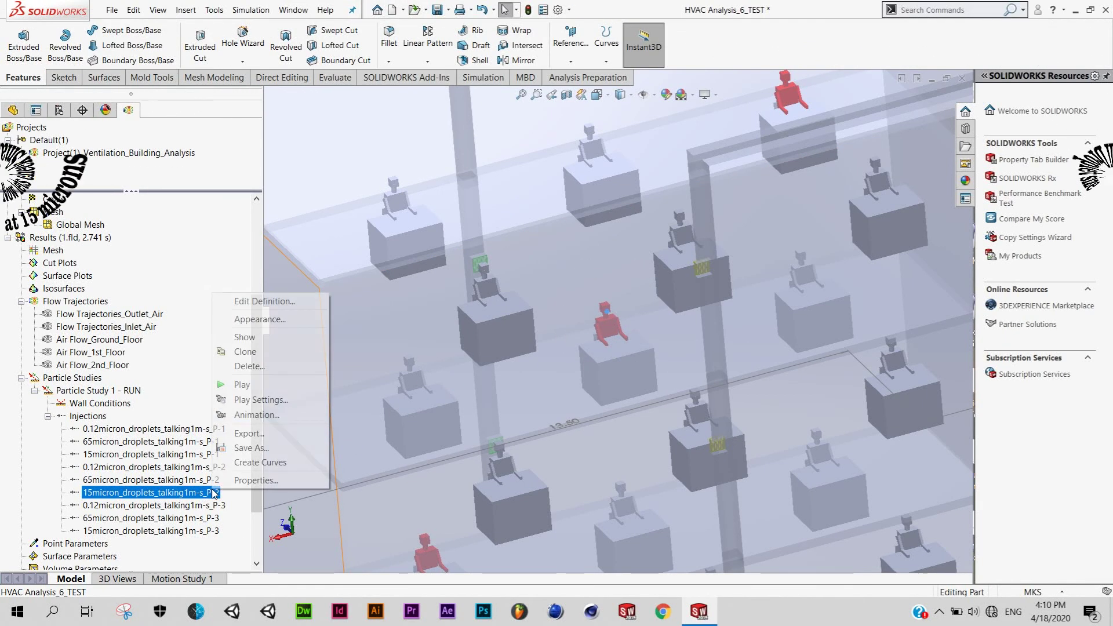
left_click(250, 385)
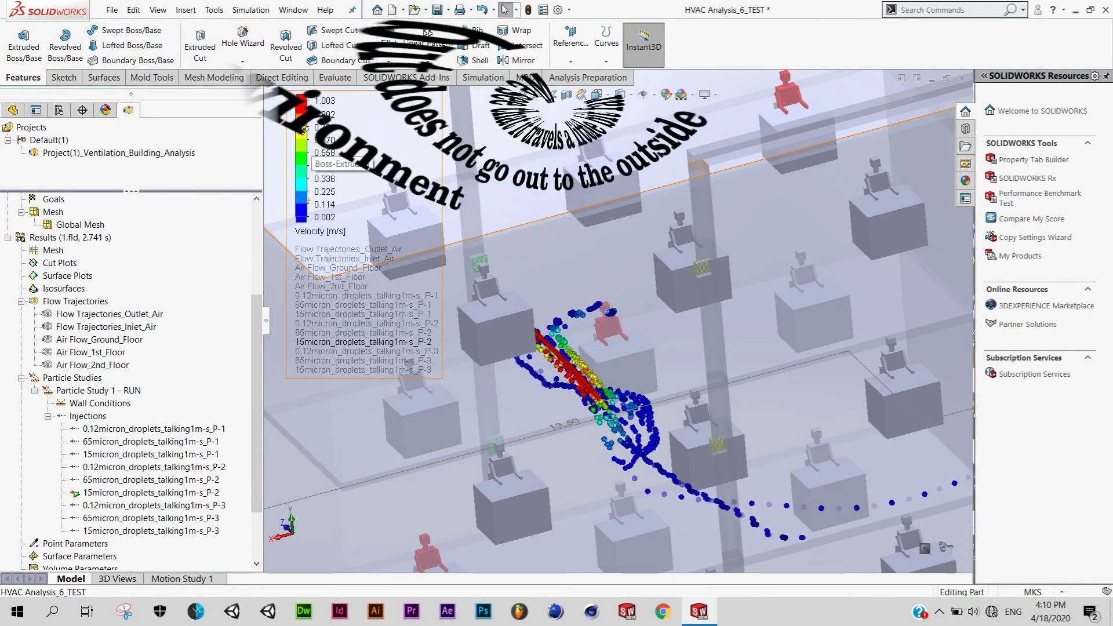
right_click(313, 144)
key("Escape")
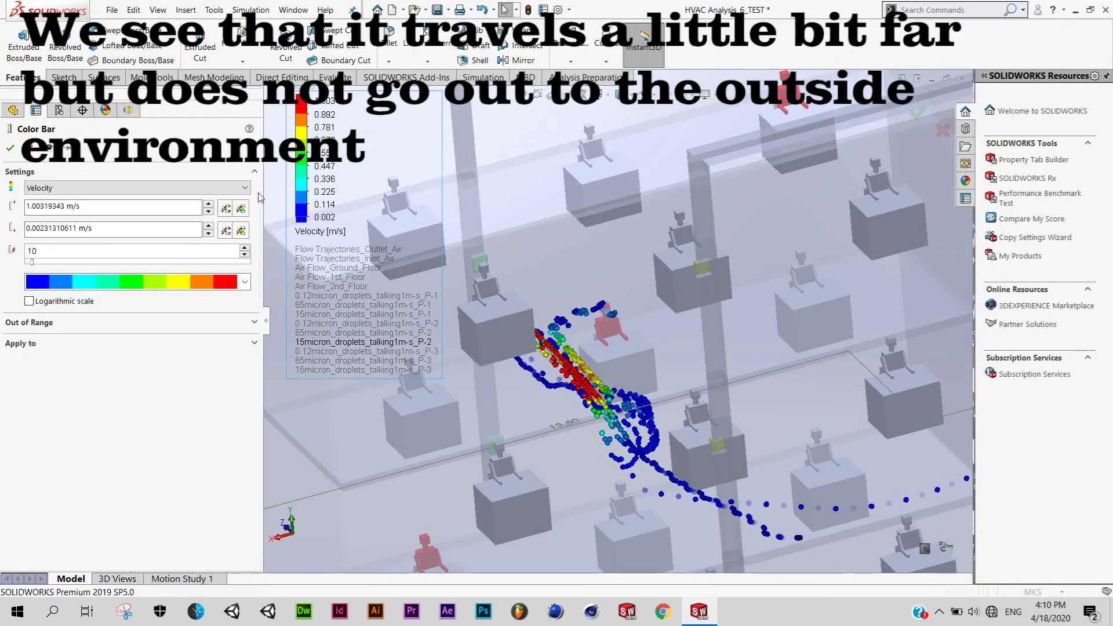
left_click(11, 148)
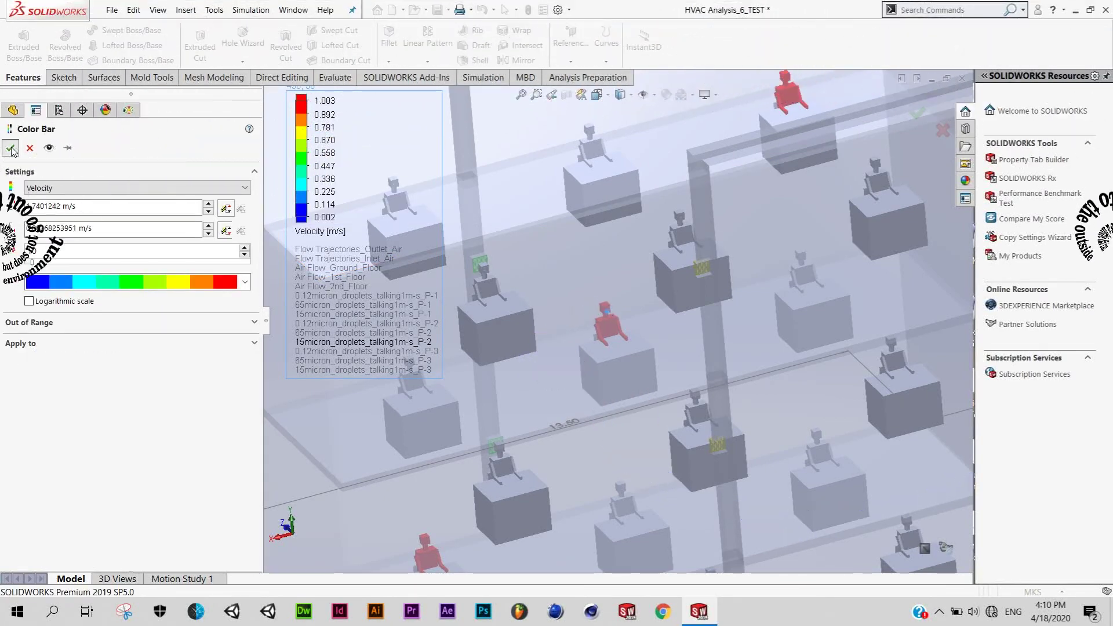
Step: Orbit, zoom and use the back view to inspect the 15 micron trajectories near the occupant
mouse_move(648, 343)
middle_mouse_down()
mouse_move(657, 357)
mouse_move(660, 337)
middle_mouse_up()
key("ctrl+2")
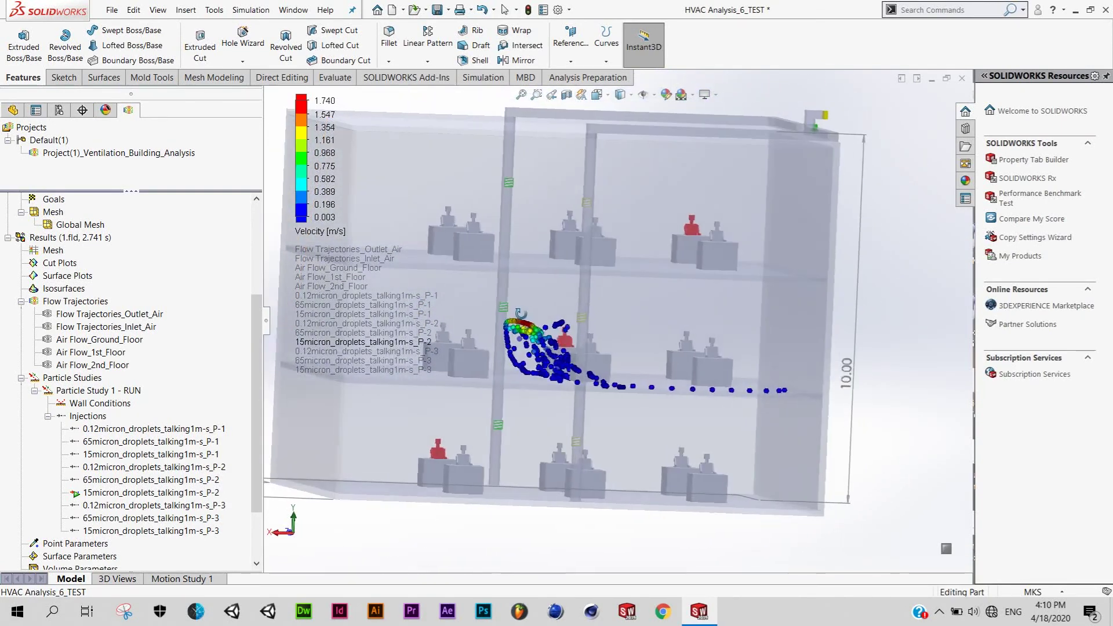
scroll(552, 326, "down", 3)
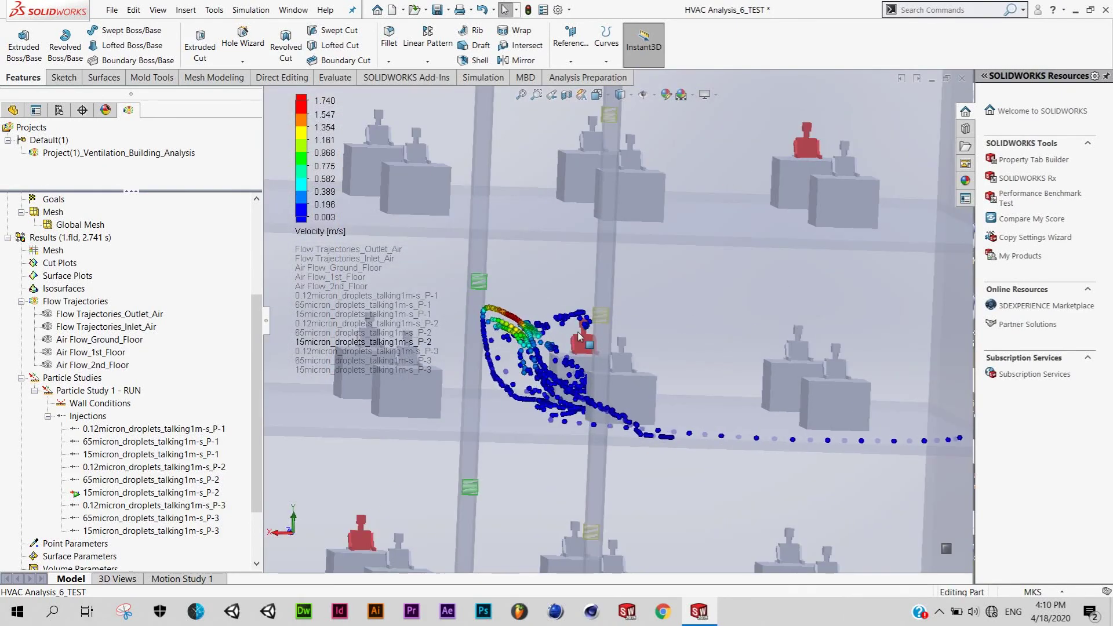
mouse_move(580, 335)
middle_mouse_down()
mouse_move(629, 255)
mouse_move(627, 321)
middle_mouse_up()
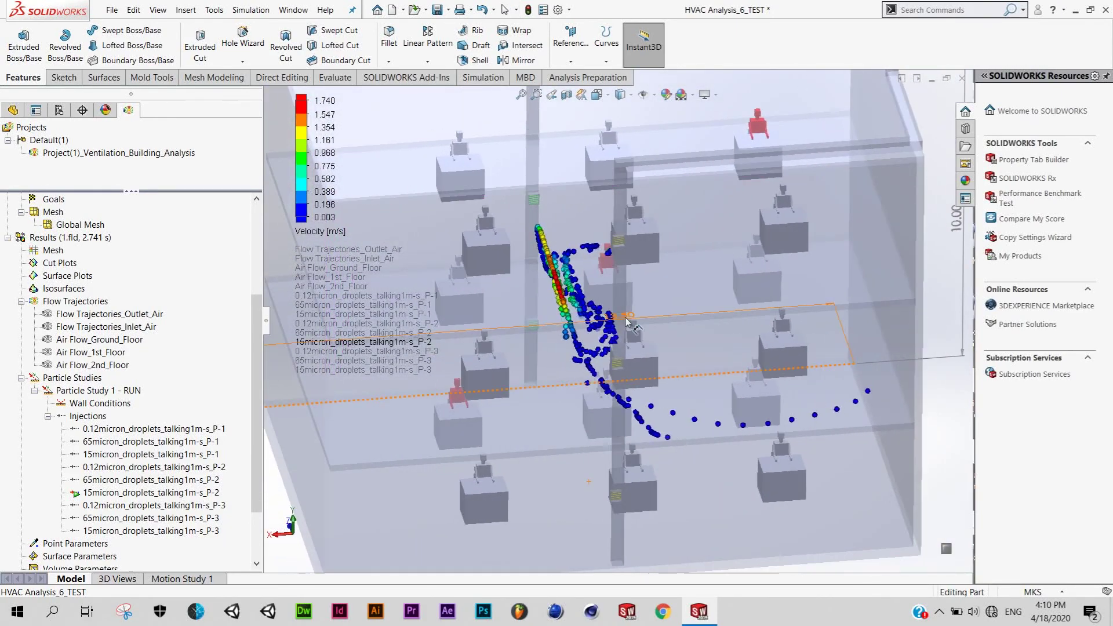
scroll(627, 321, "down", 2)
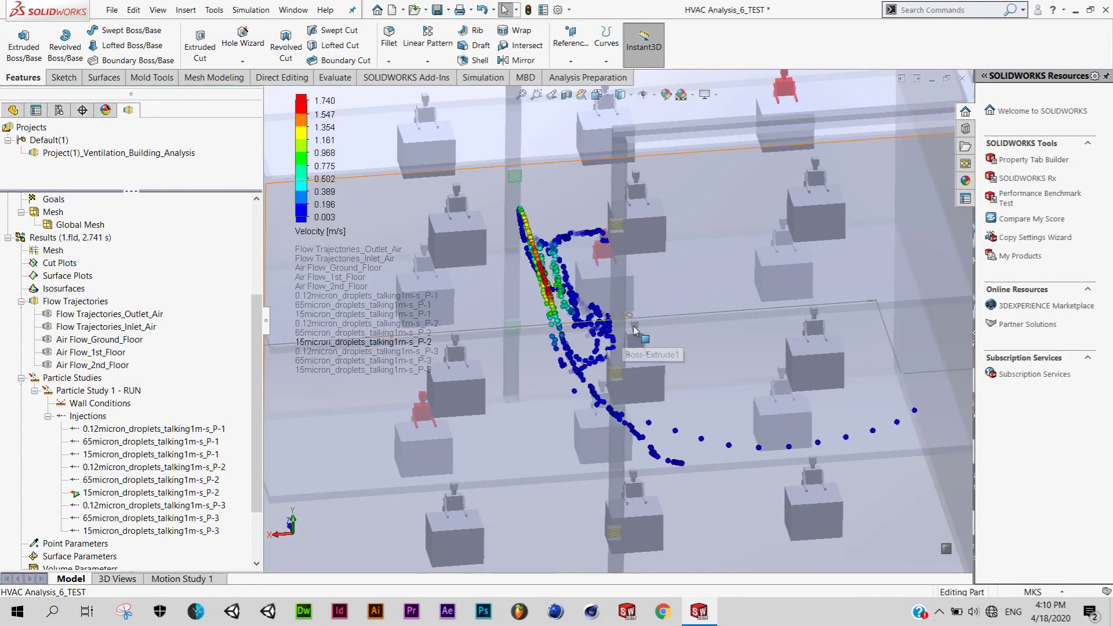
scroll(634, 329, "up", 3)
scroll(634, 330, "up", 2)
mouse_move(634, 329)
middle_mouse_down()
mouse_move(675, 332)
mouse_move(667, 341)
middle_mouse_up()
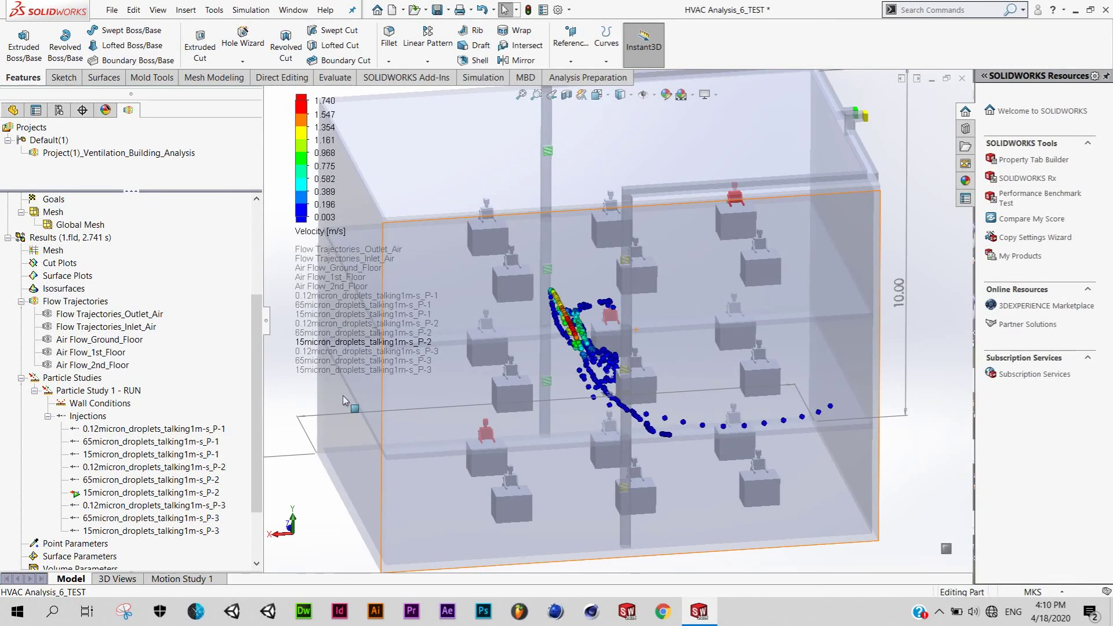
right_click(208, 494)
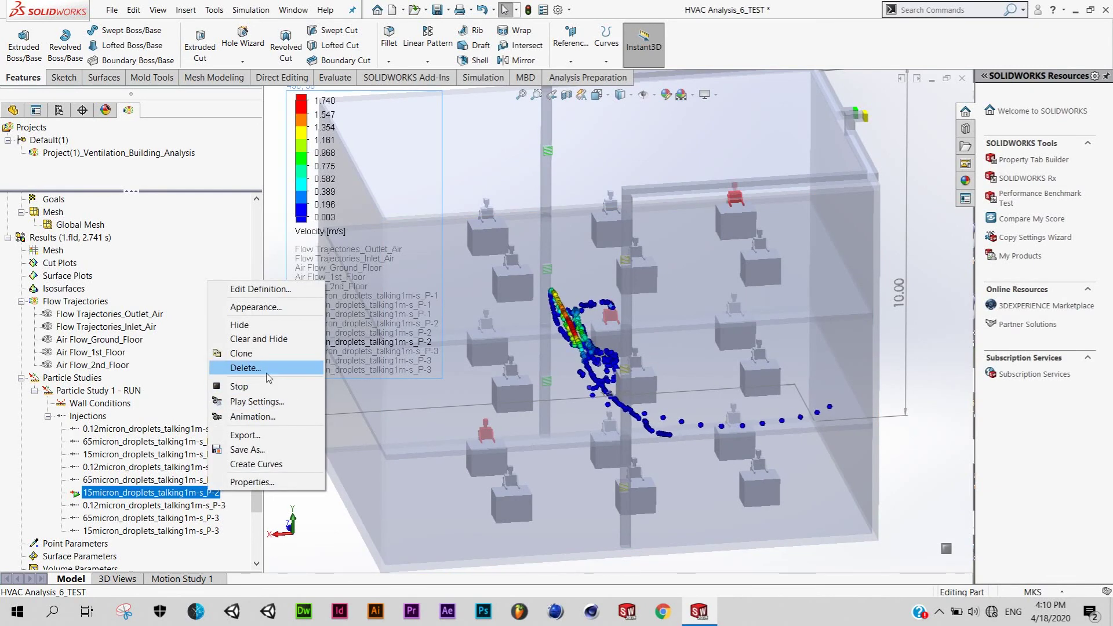
Step: Clear the 15 micron trajectories, switch to the front view, and play the 0.12 micron P-3 injection
left_click(283, 340)
key("ctrl+1")
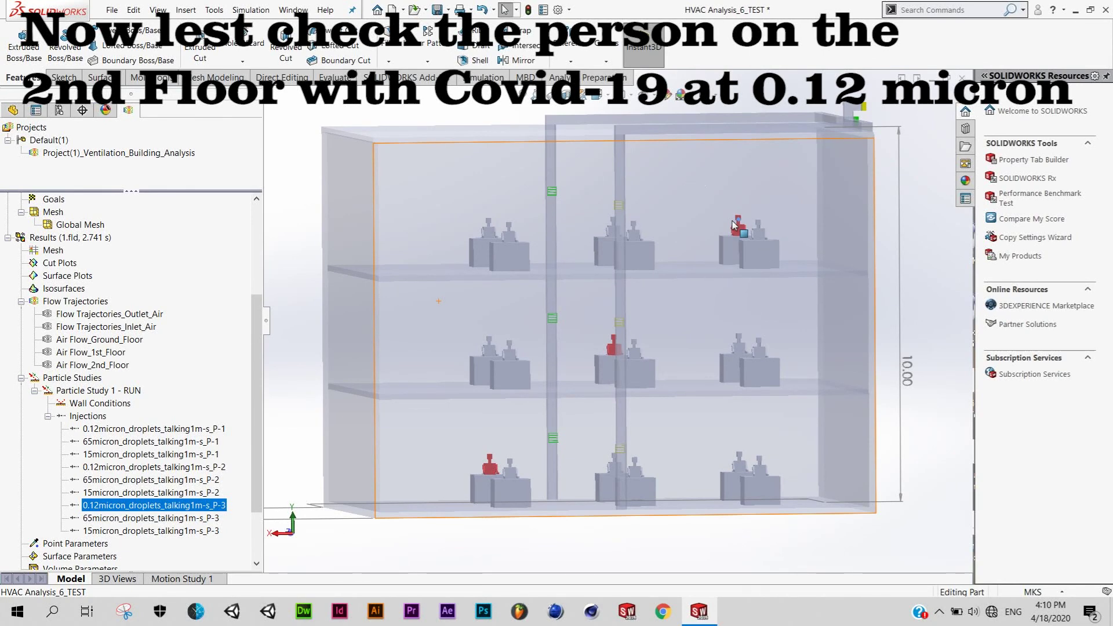
right_click(227, 506)
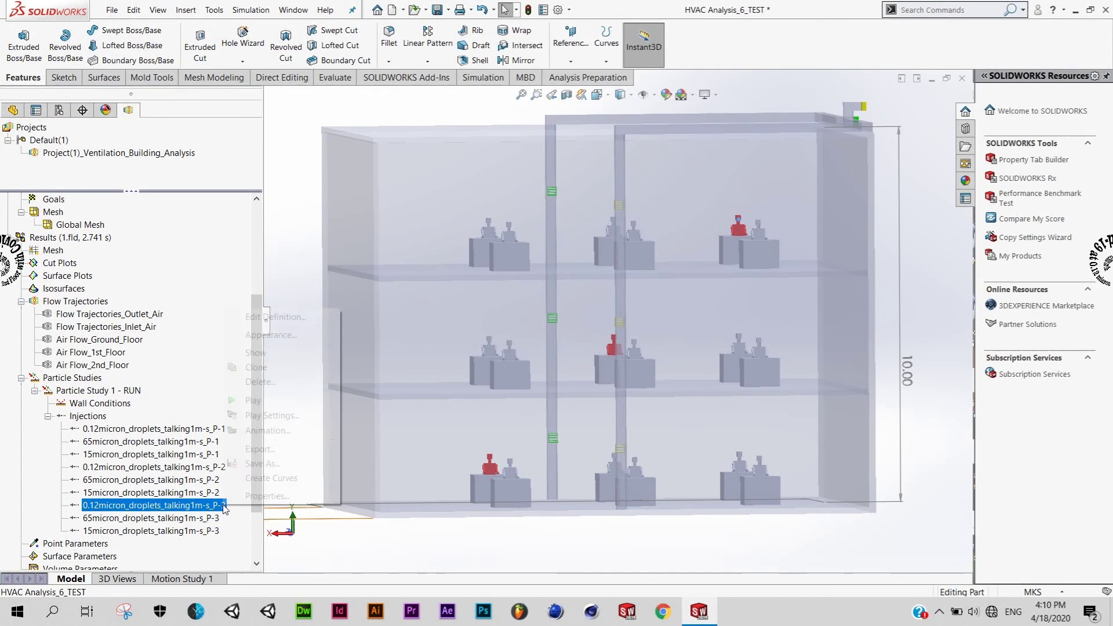
left_click(269, 401)
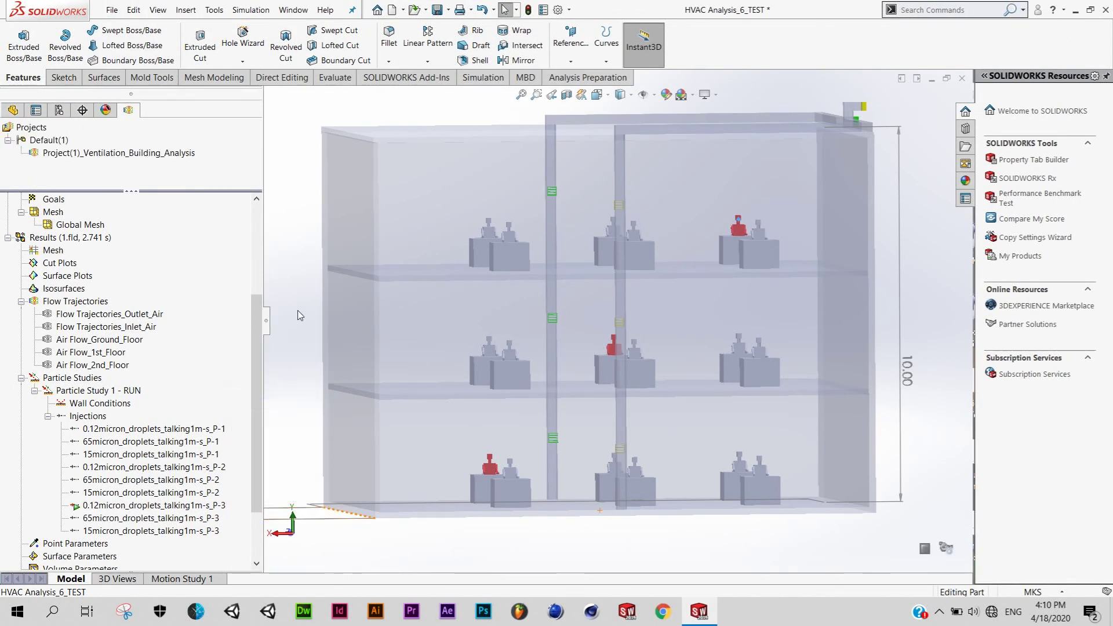
right_click(310, 108)
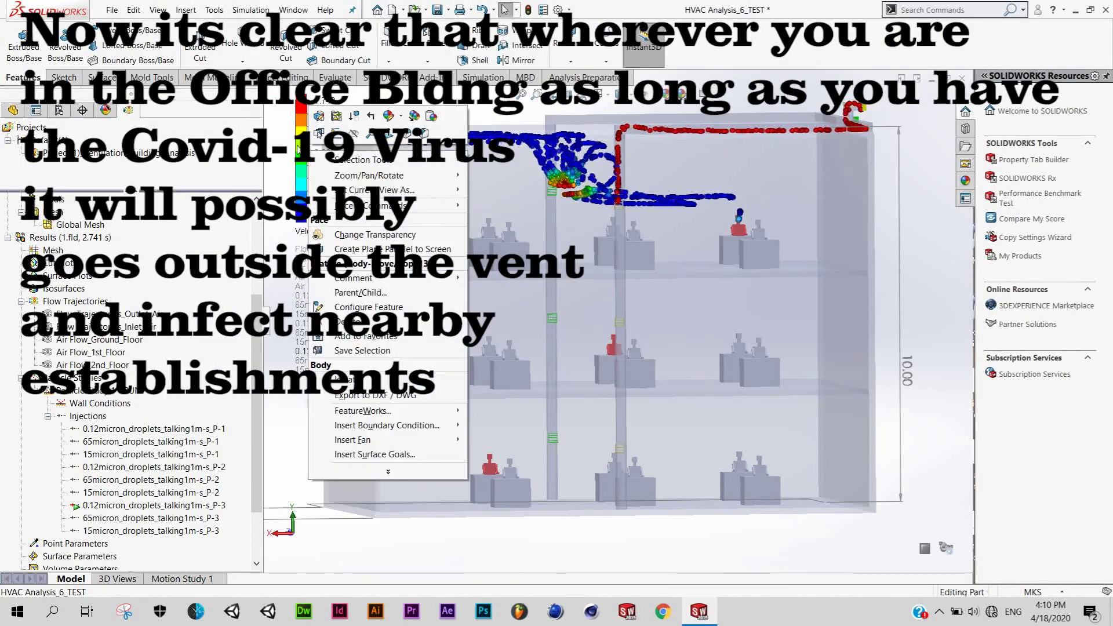
key("Escape")
right_click(303, 133)
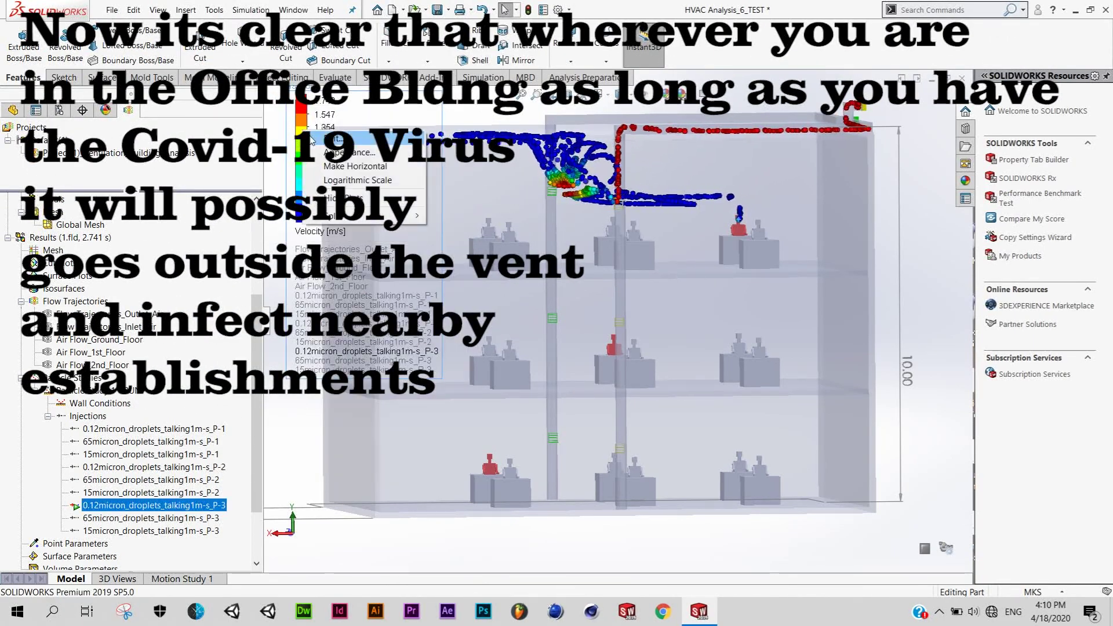
Step: Rescale the velocity legend to 0.007–26.796 m/s for the 0.12 micron P-3 droplets
left_click(313, 140)
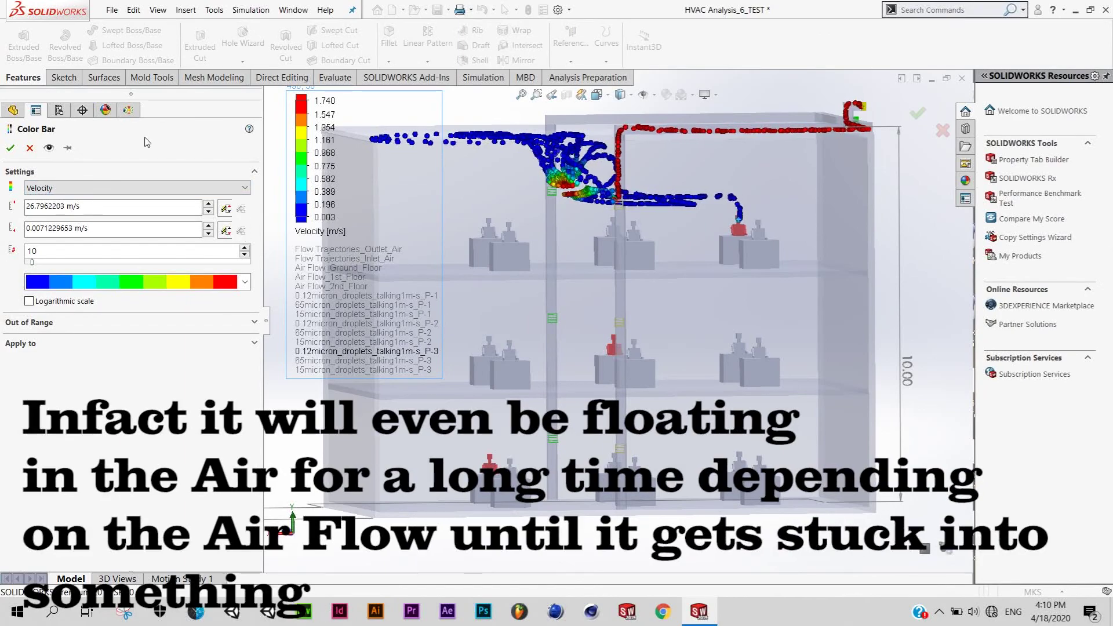
left_click(10, 148)
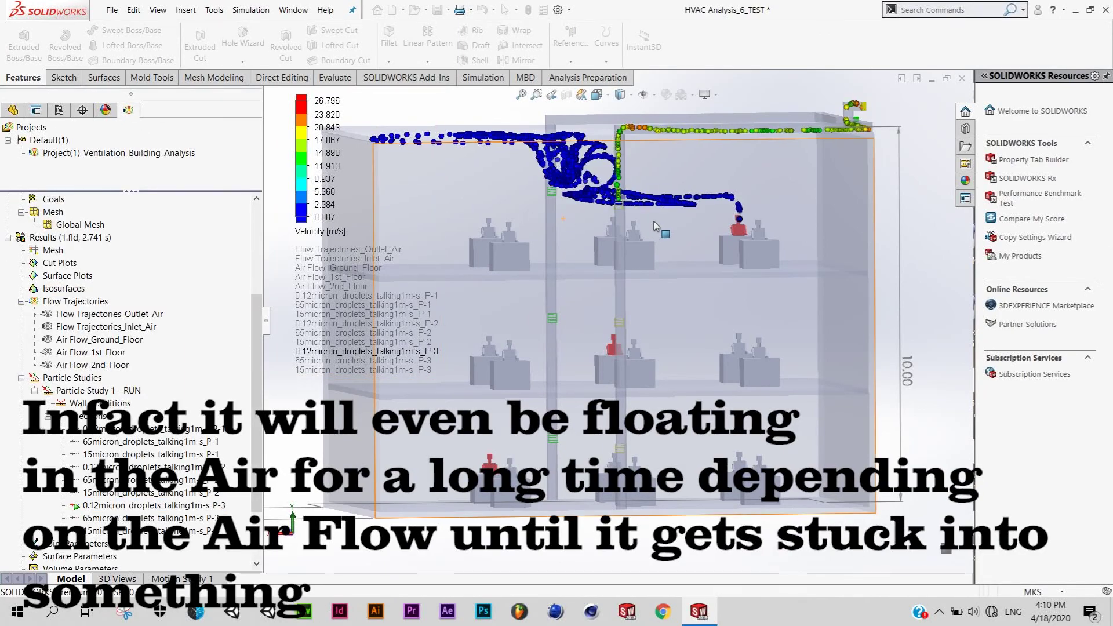
mouse_move(638, 244)
middle_mouse_down()
mouse_move(661, 294)
mouse_move(751, 271)
middle_mouse_up()
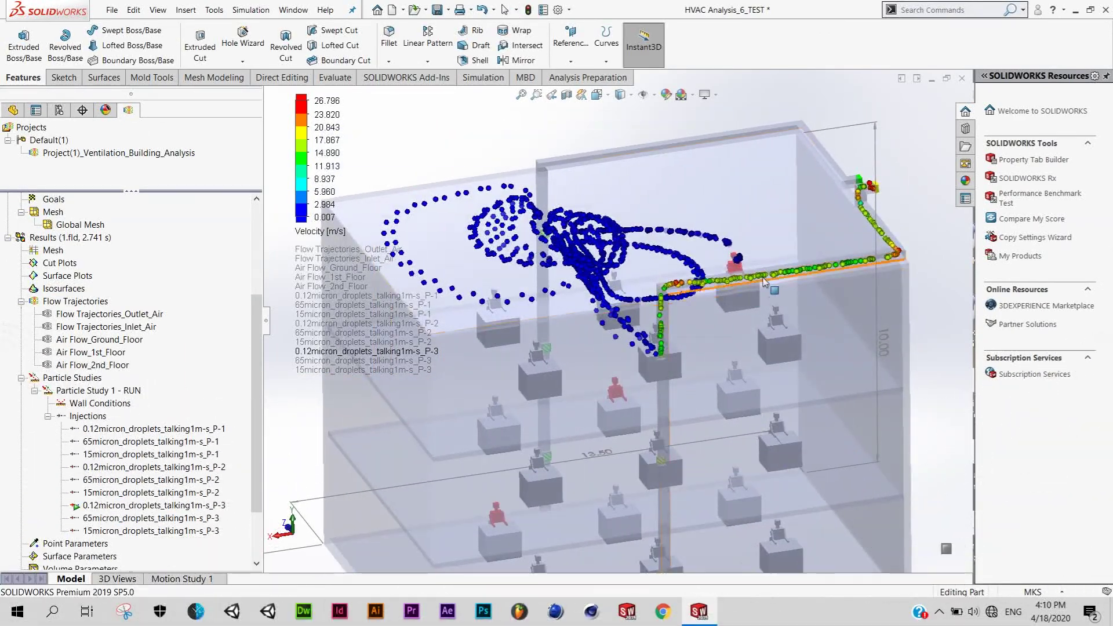
scroll(751, 272, "down", 3)
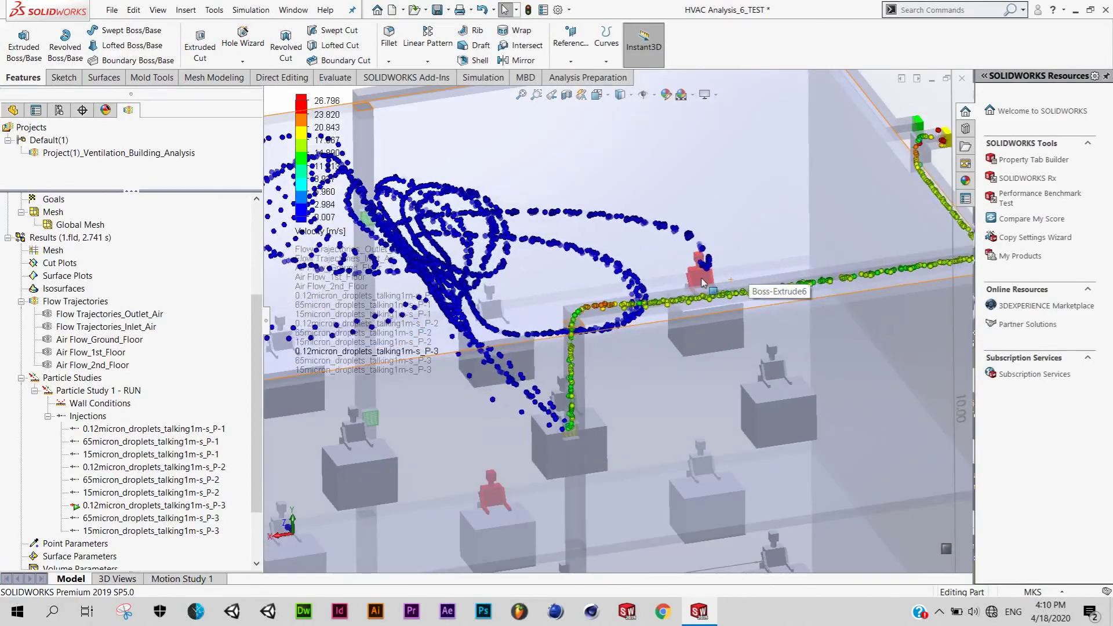
scroll(696, 289, "up", 3)
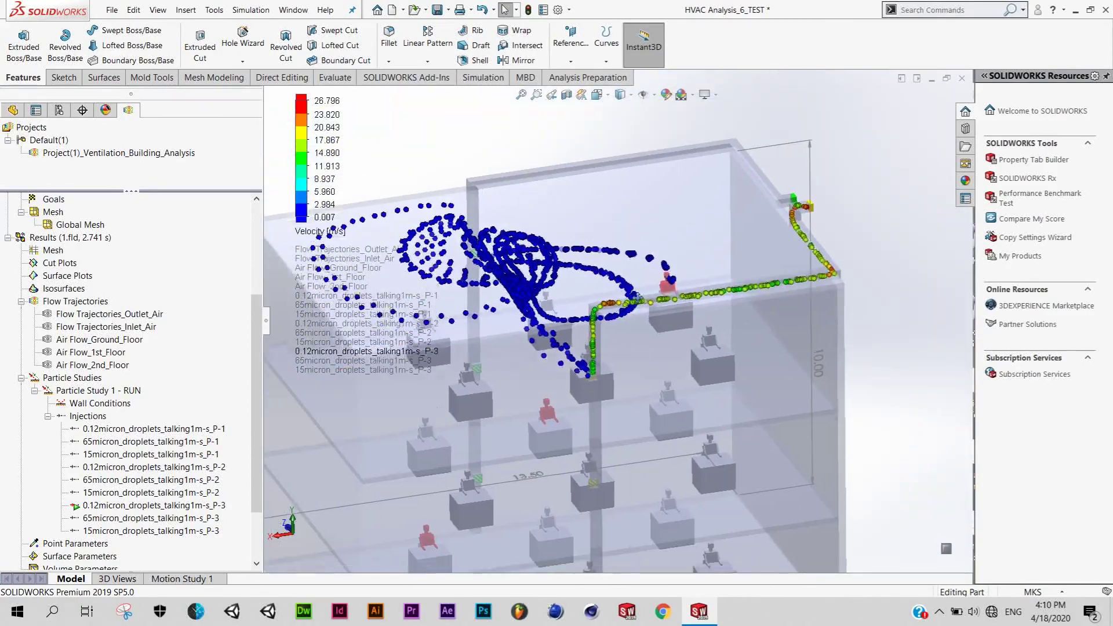
Step: Orbit and zoom to follow the droplets across the second floor into the exhaust duct
middle_click_drag(696, 288, 678, 224)
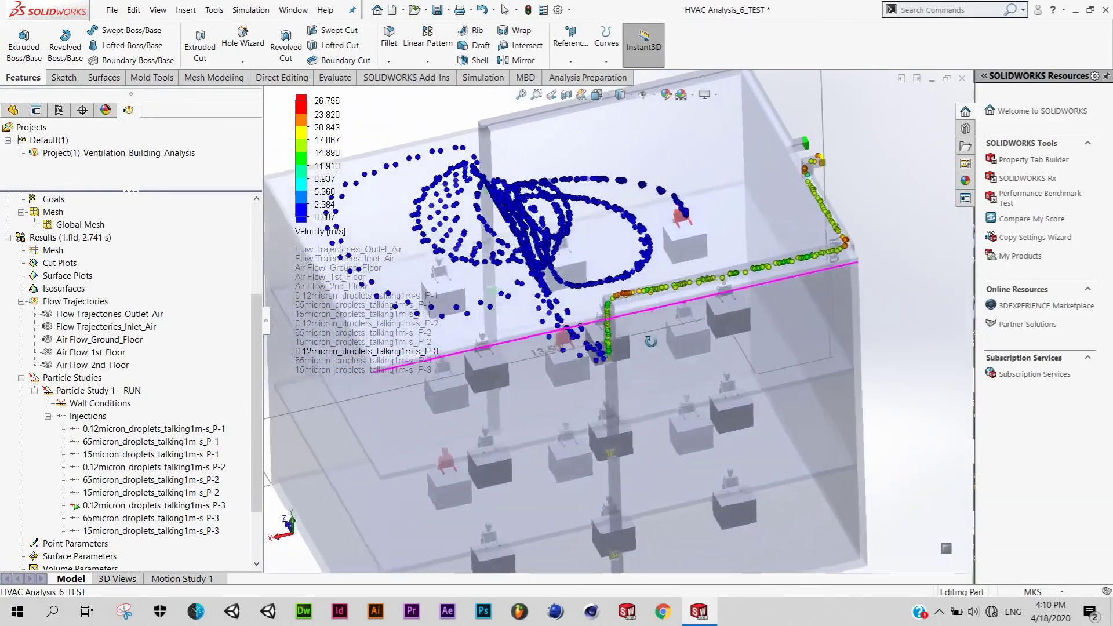
scroll(677, 224, "down", 3)
scroll(687, 232, "up", 3)
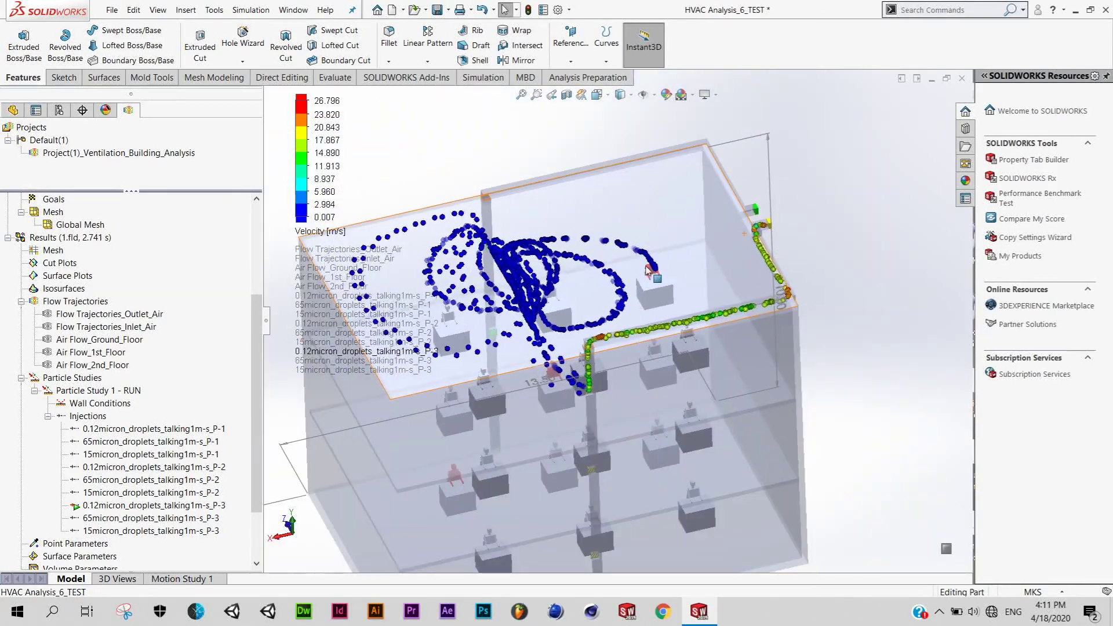
middle_click_drag(648, 270, 696, 198)
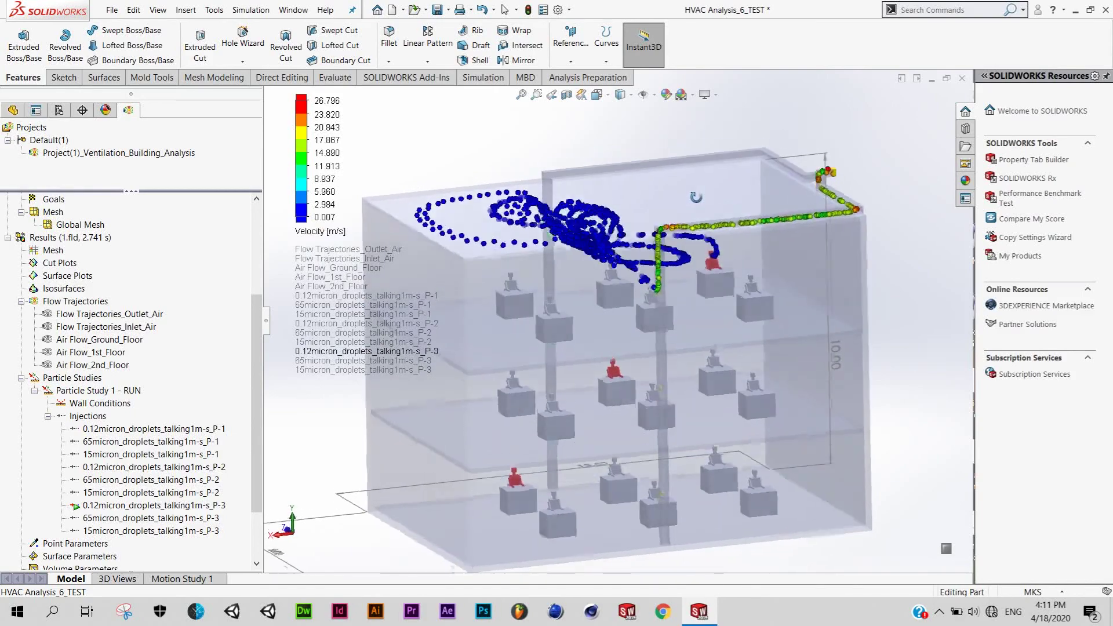
middle_click_drag(695, 197, 697, 279)
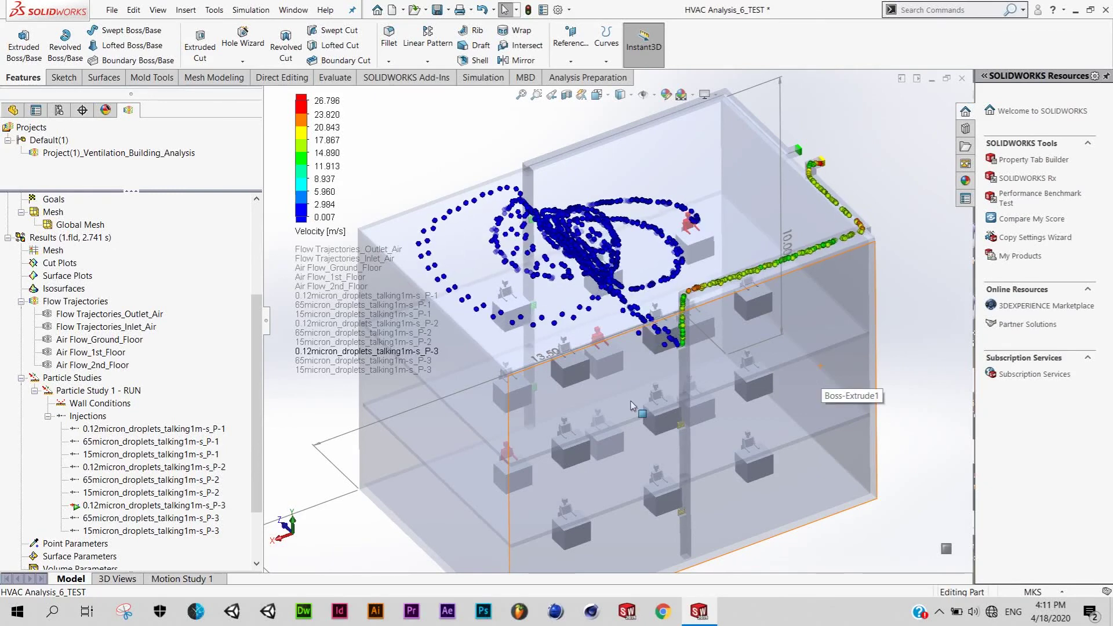
Step: Clear the 0.12 micron P-3 trajectories and turn the building to an oblique view
right_click(223, 506)
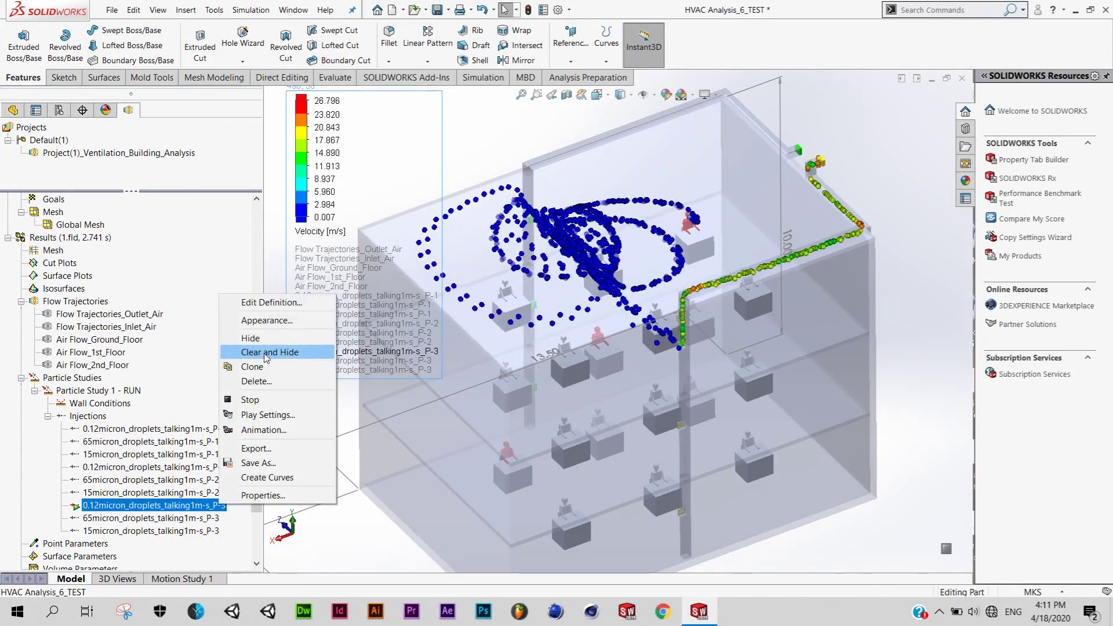
left_click(255, 351)
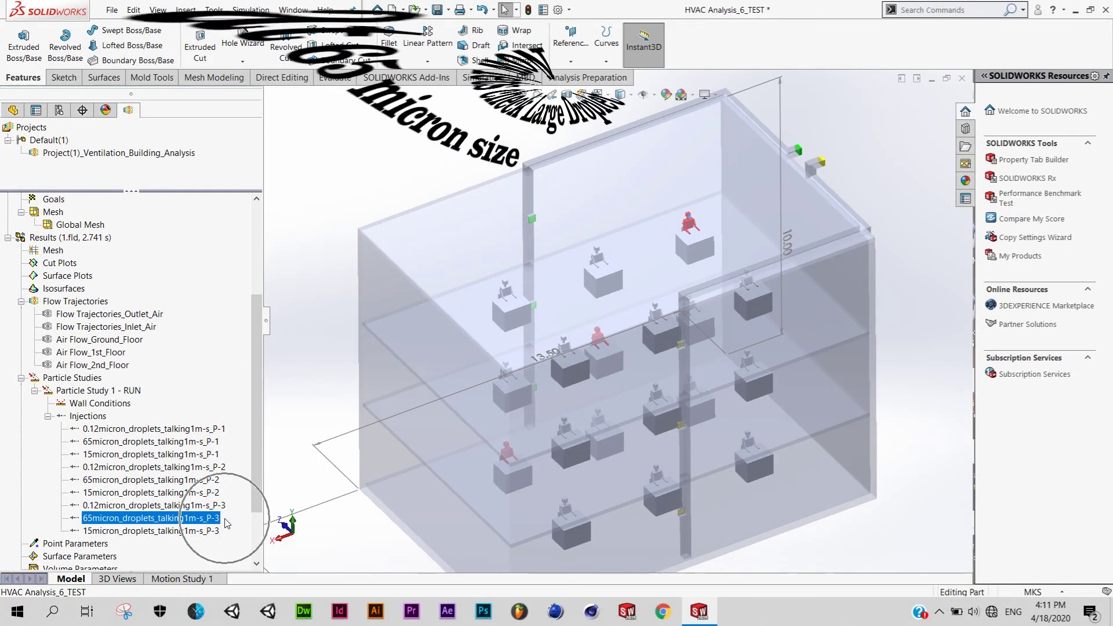
middle_click_drag(690, 358, 666, 248)
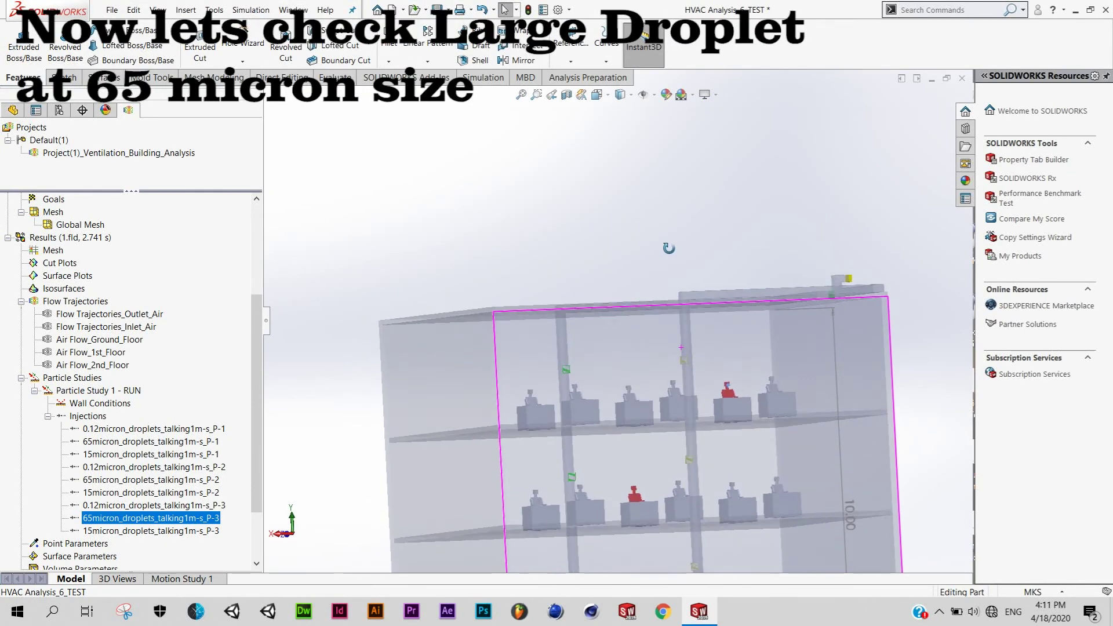
scroll(719, 377, "down", 2)
middle_click_drag(732, 373, 331, 476)
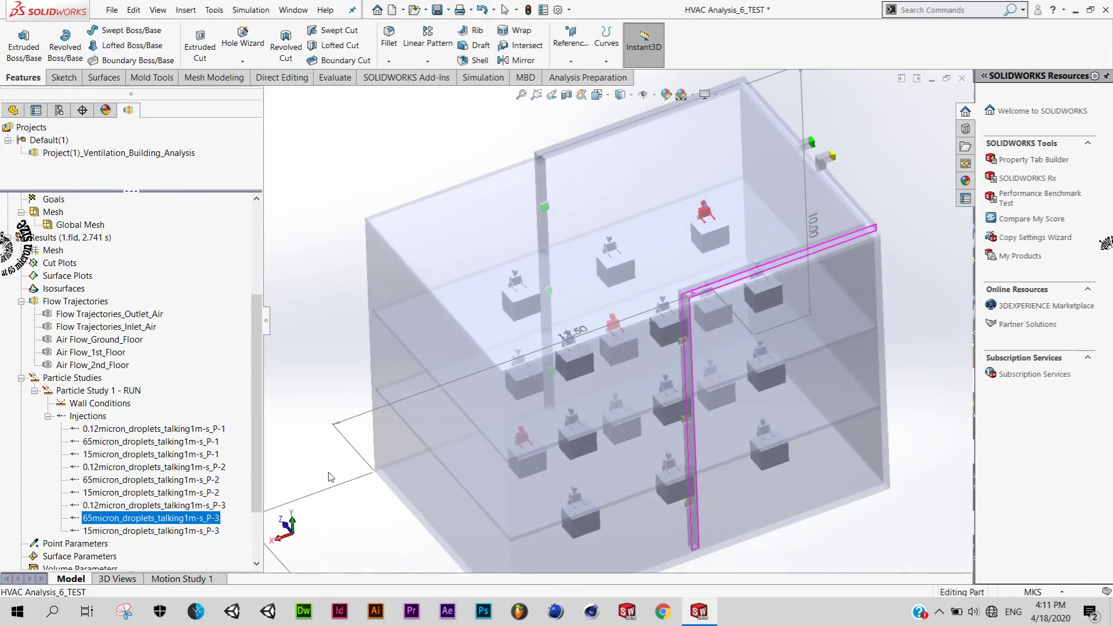
Step: Play the 65 micron P-3 injection and rescale the legend to 0.011–1.001 m/s
right_click(215, 522)
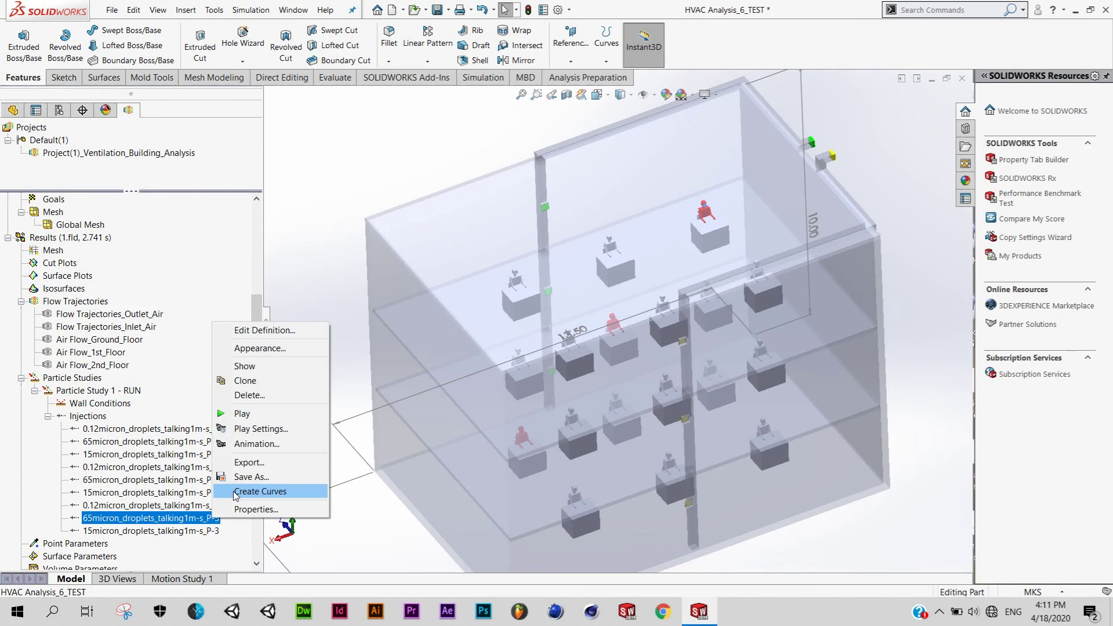
left_click(255, 414)
right_click(301, 133)
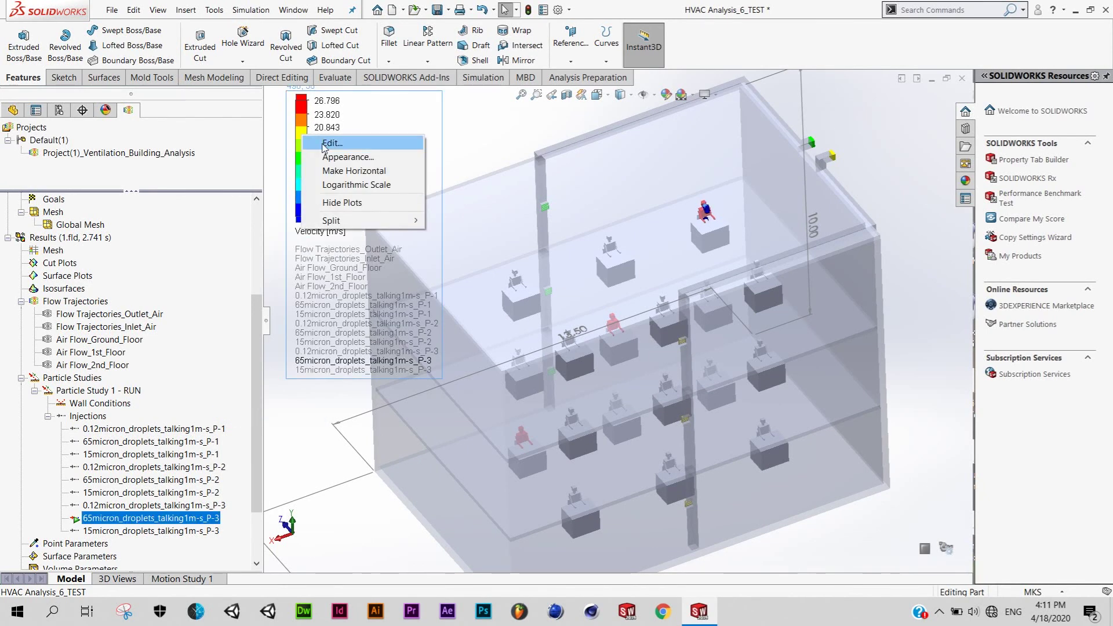
left_click(325, 146)
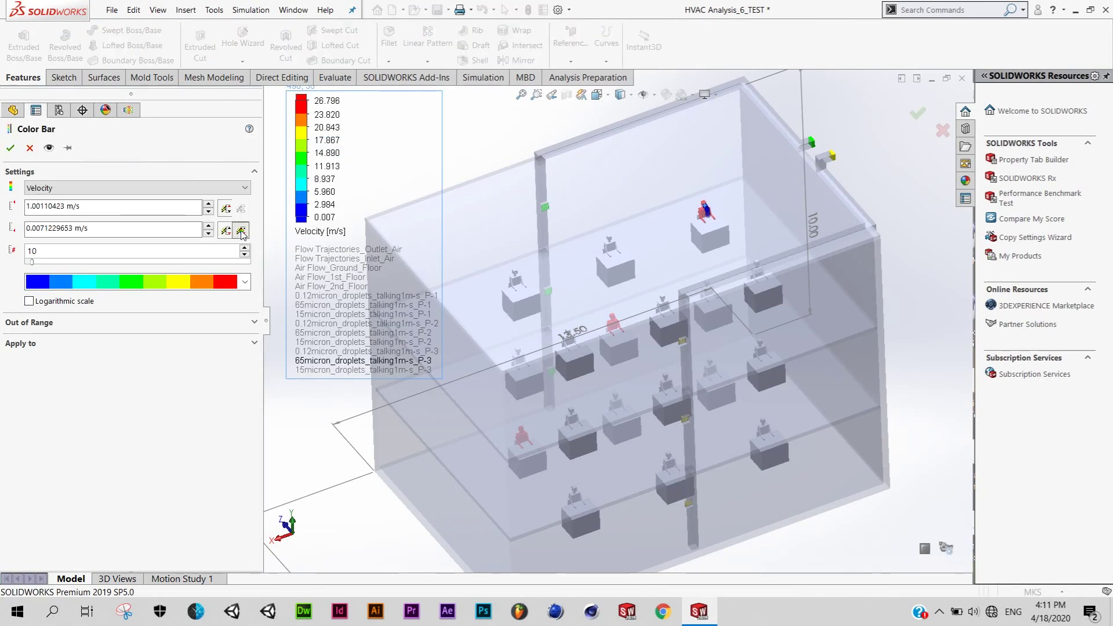
left_click(11, 148)
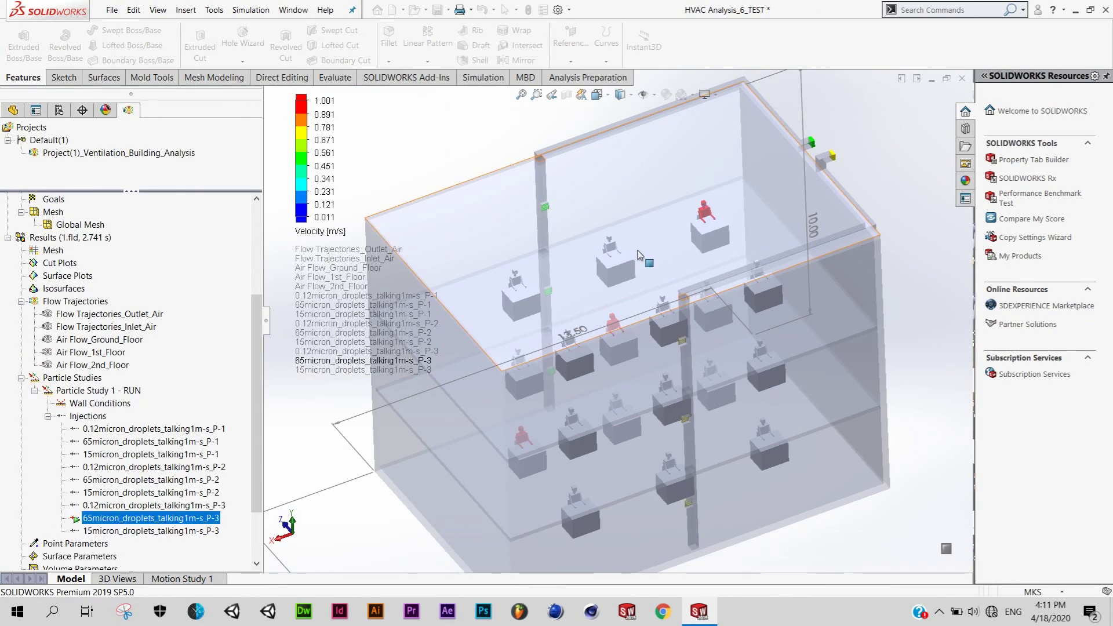
Step: Zoom in on the second-floor occupant's falling droplets, then zoom back out to the building
scroll(707, 223, "down", 2)
scroll(710, 229, "down", 3)
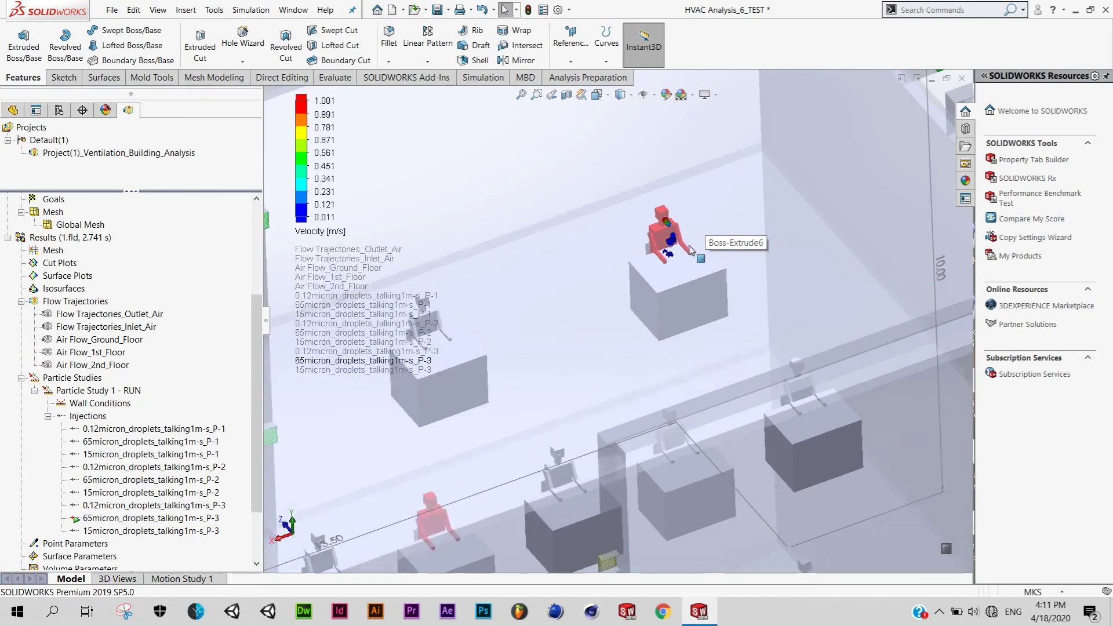
scroll(661, 236, "down", 3)
scroll(604, 241, "down", 2)
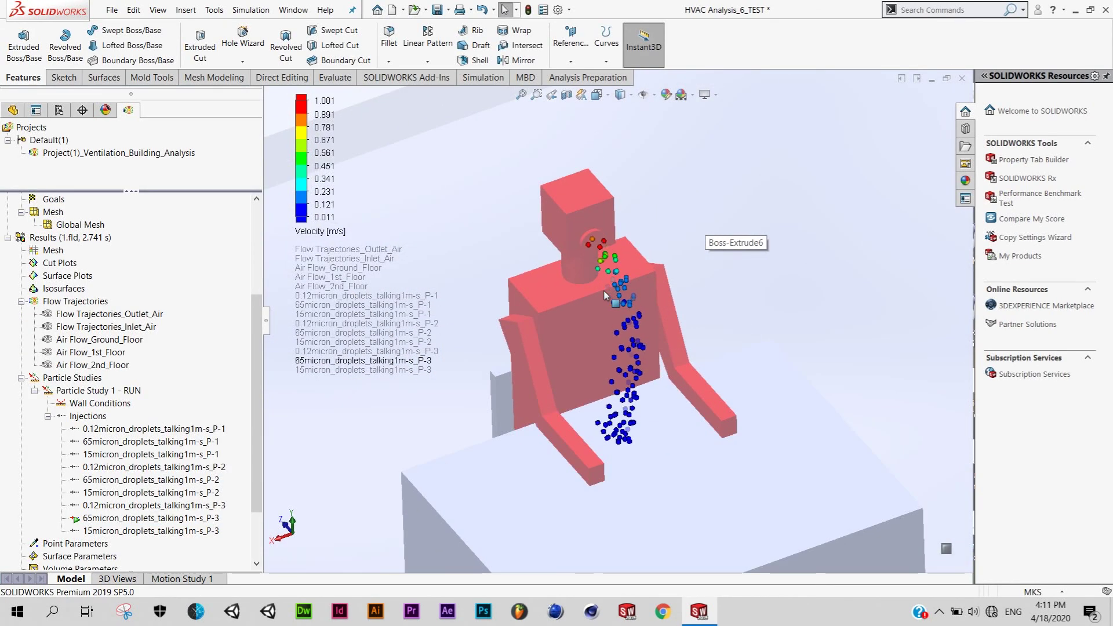
scroll(605, 295, "down", 1)
scroll(604, 294, "down", 1)
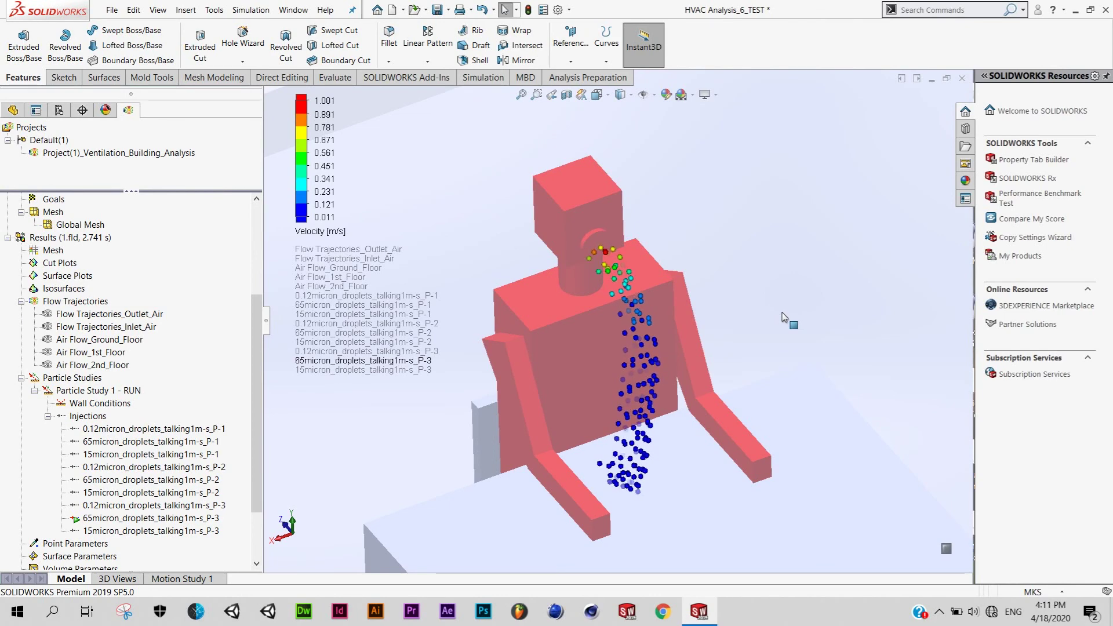
scroll(782, 316, "up", 5)
scroll(783, 316, "up", 3)
middle_click_drag(718, 322, 787, 254, "ctrl")
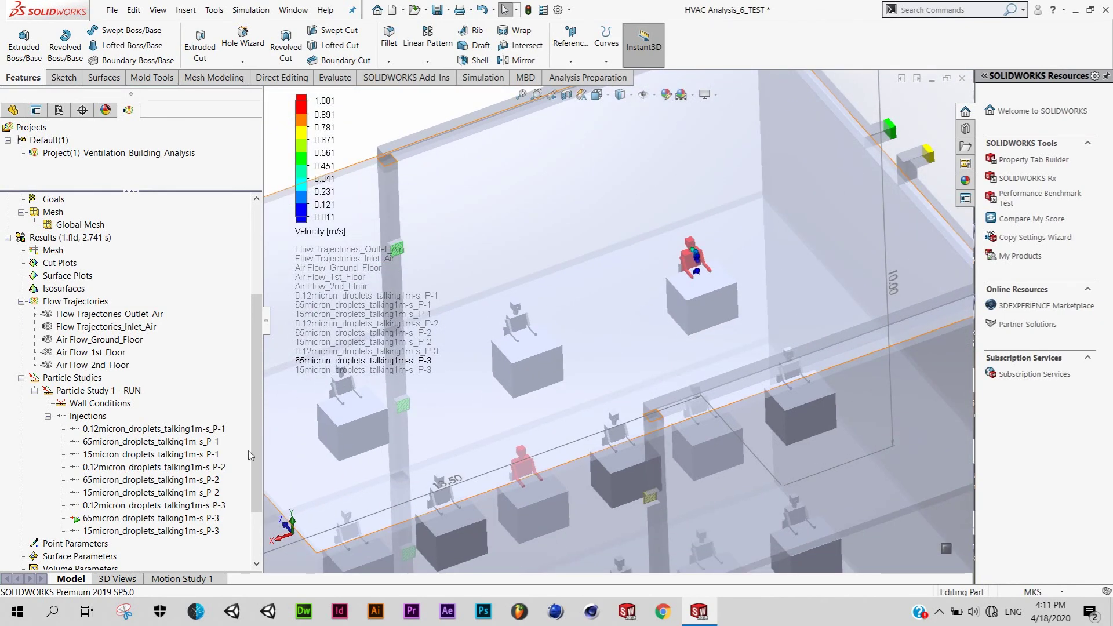
Step: Clear the 65 micron P-3 droplets, play 15 micron P-3, and rescale the legend to 0.001–3.183 m/s
right_click(215, 519)
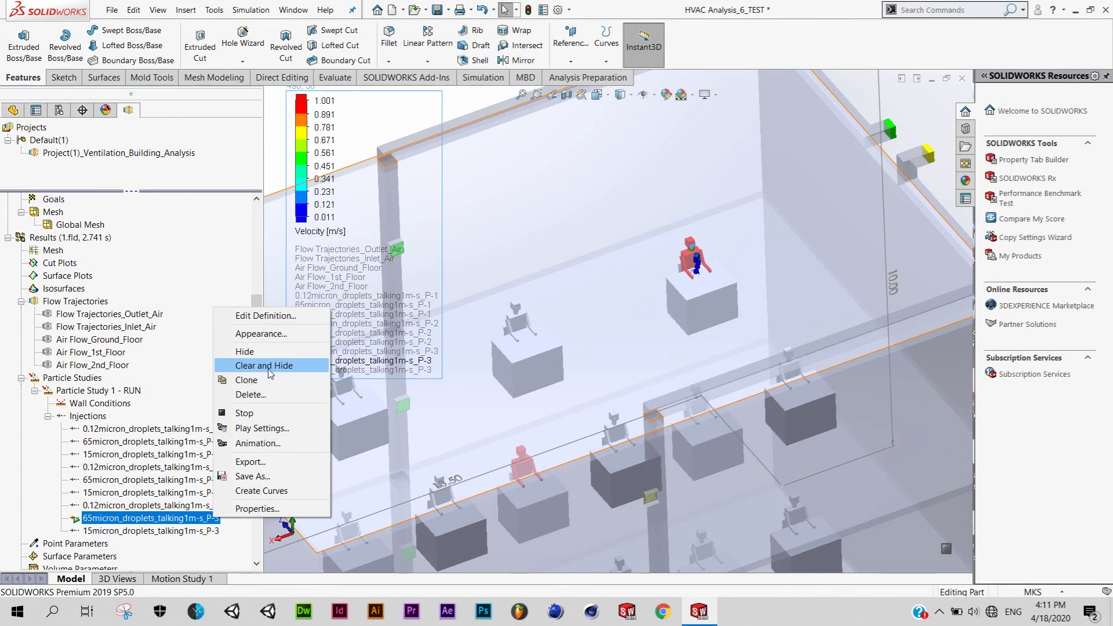
left_click(269, 371)
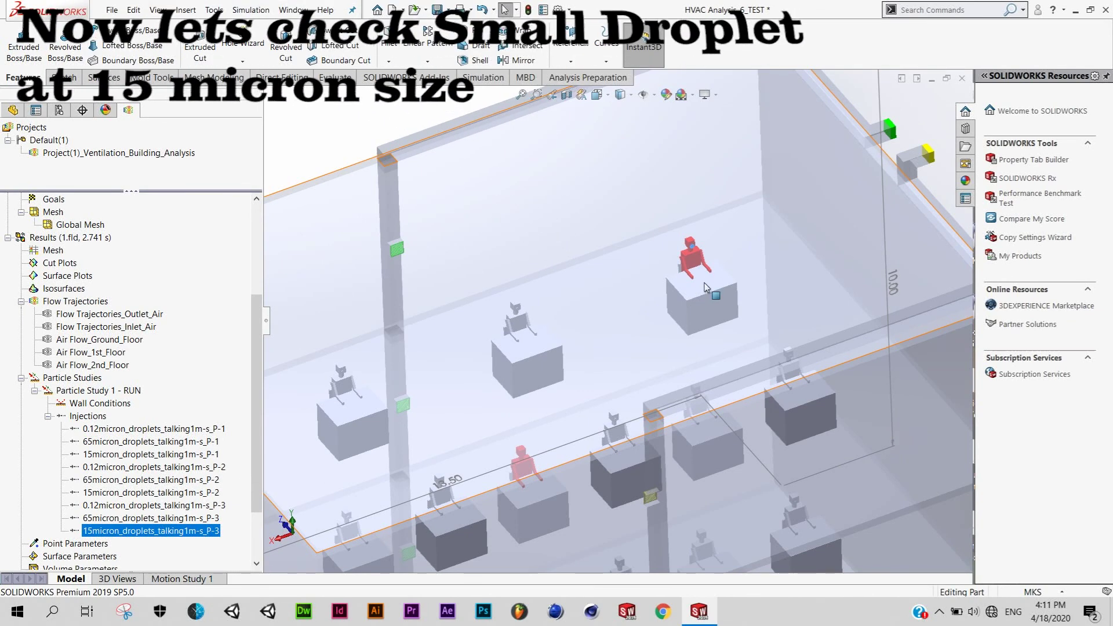
right_click(218, 534)
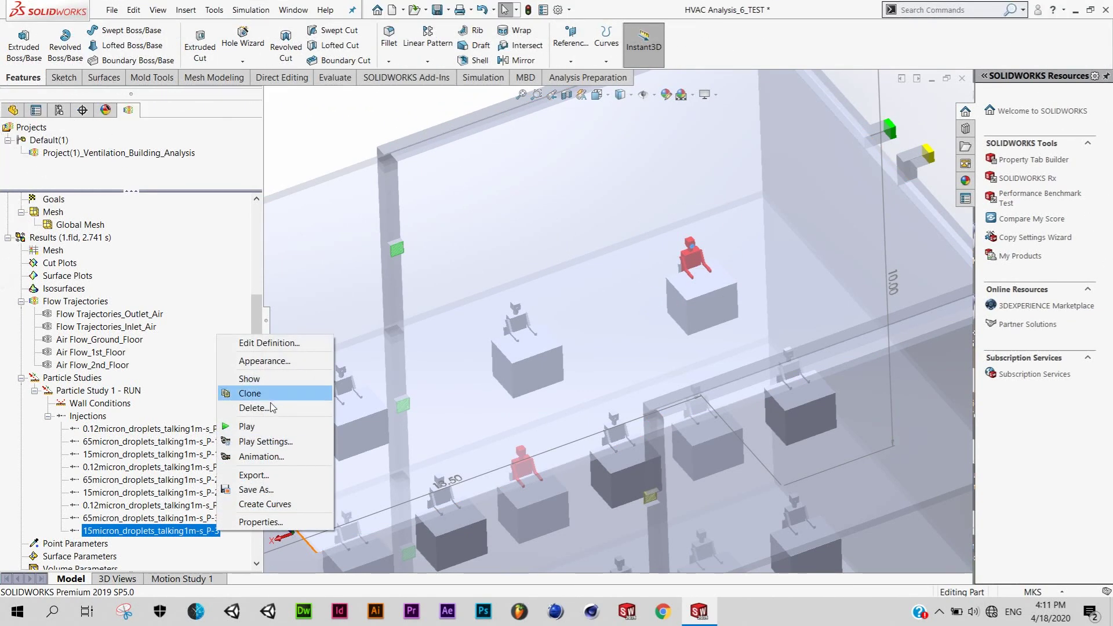
left_click(261, 435)
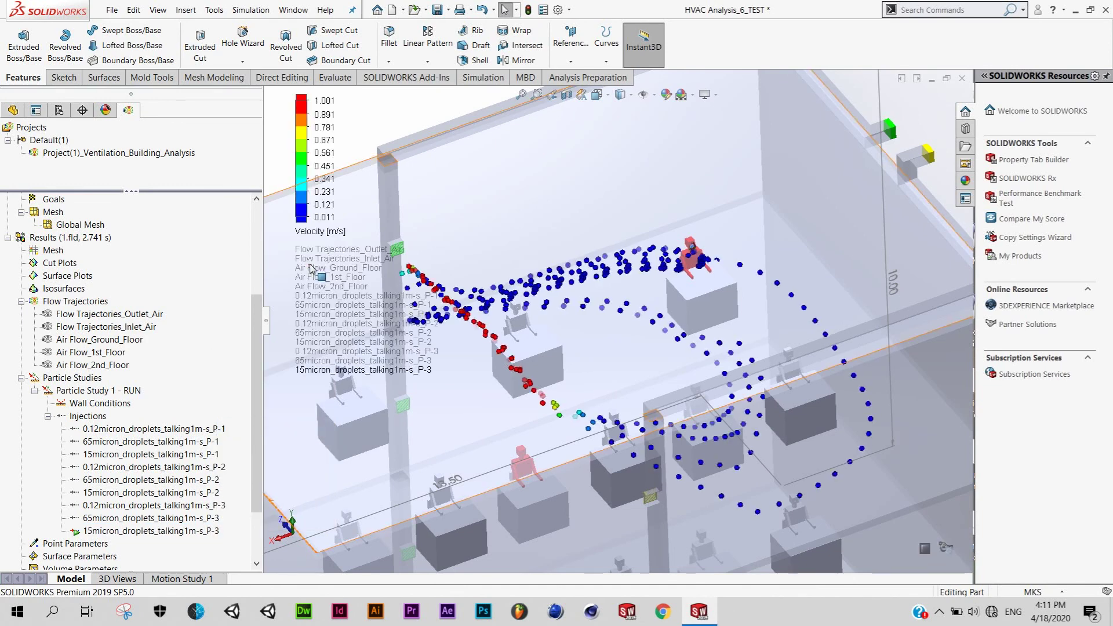
right_click(303, 134)
left_click(331, 141)
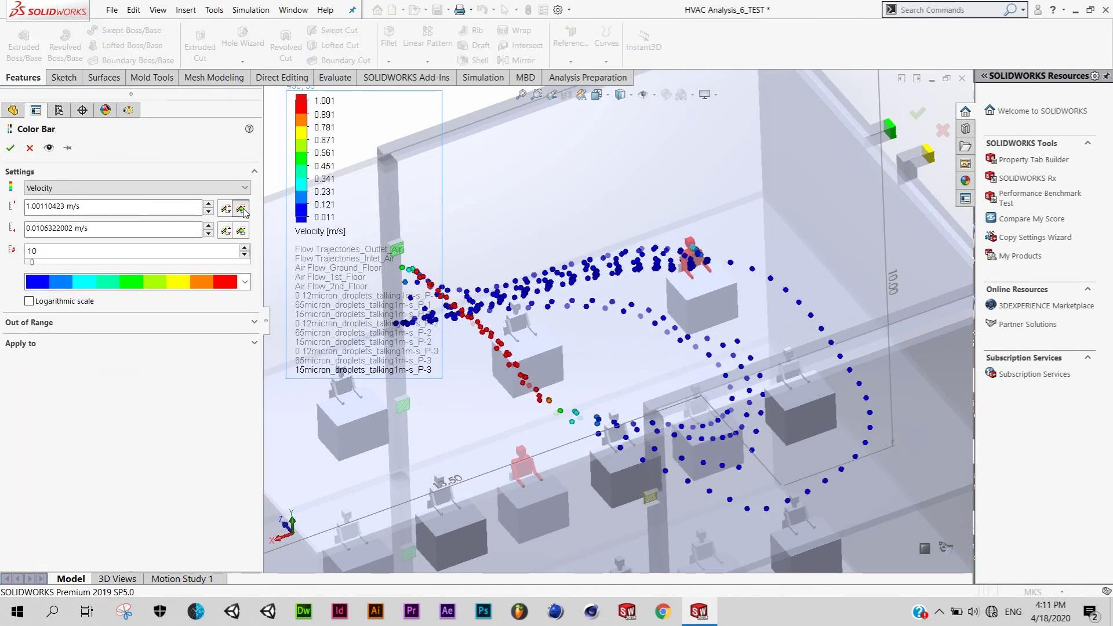
left_click(11, 148)
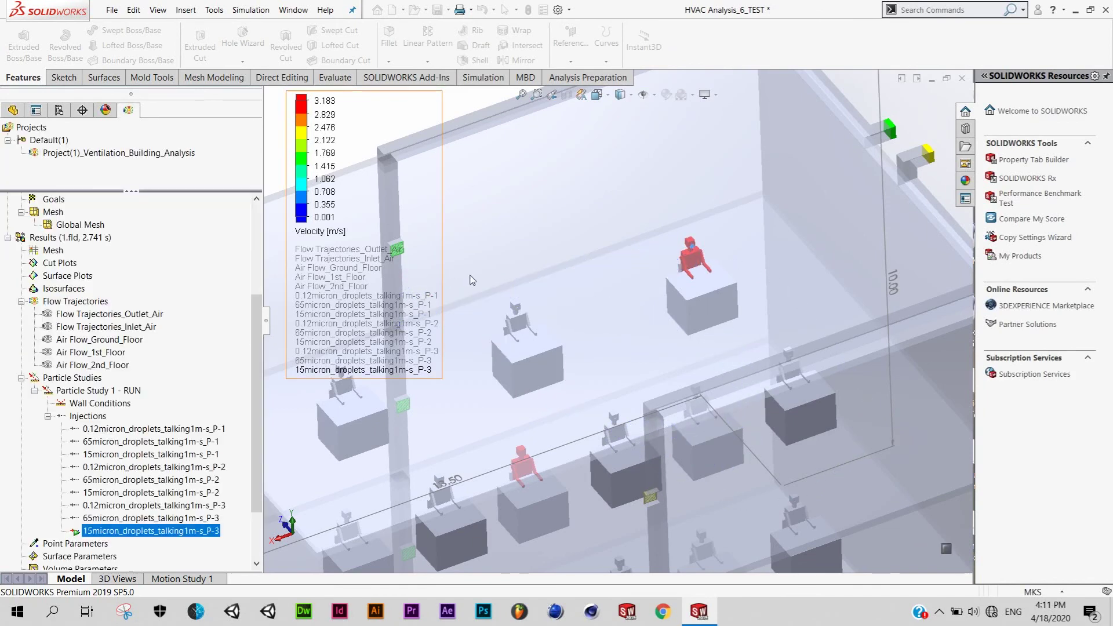
Step: Orbit and zoom to view the 15 micron droplets spreading across the second floor
middle_click_drag(675, 328, 679, 320)
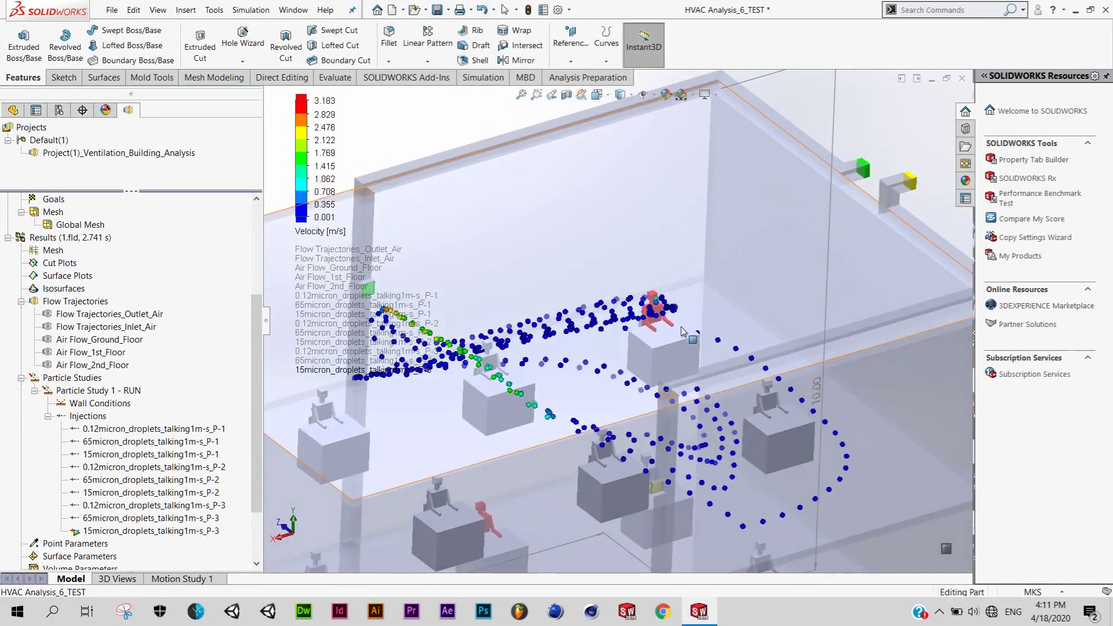
scroll(680, 320, "up", 3)
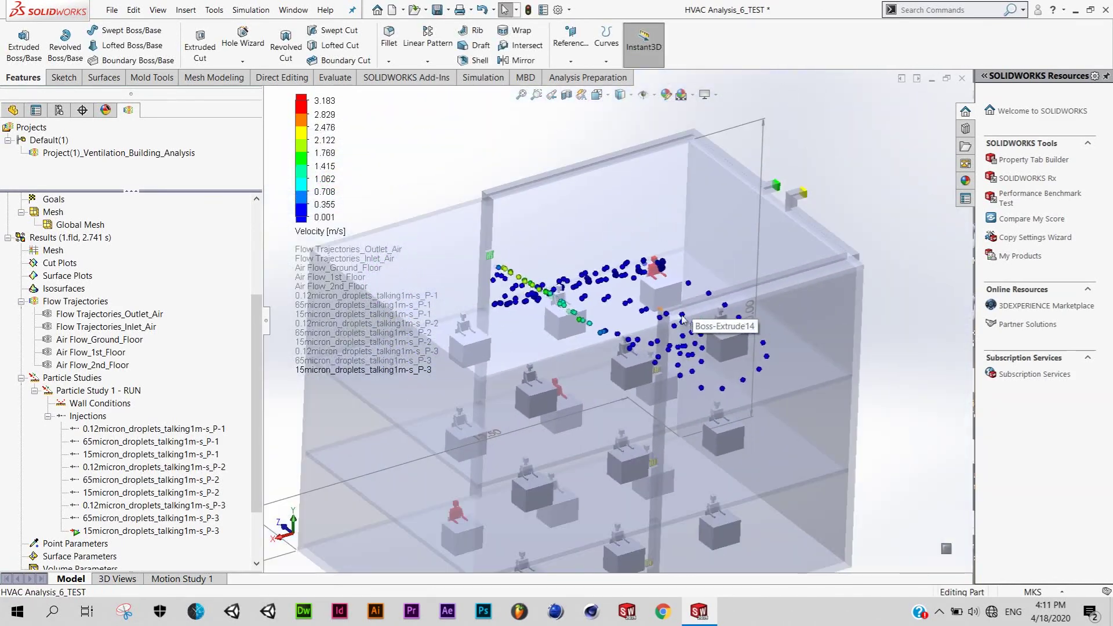
mouse_move(682, 319)
middle_mouse_down()
mouse_move(718, 289)
mouse_move(667, 337)
middle_mouse_up()
scroll(661, 342, "down", 2)
scroll(660, 345, "down", 3)
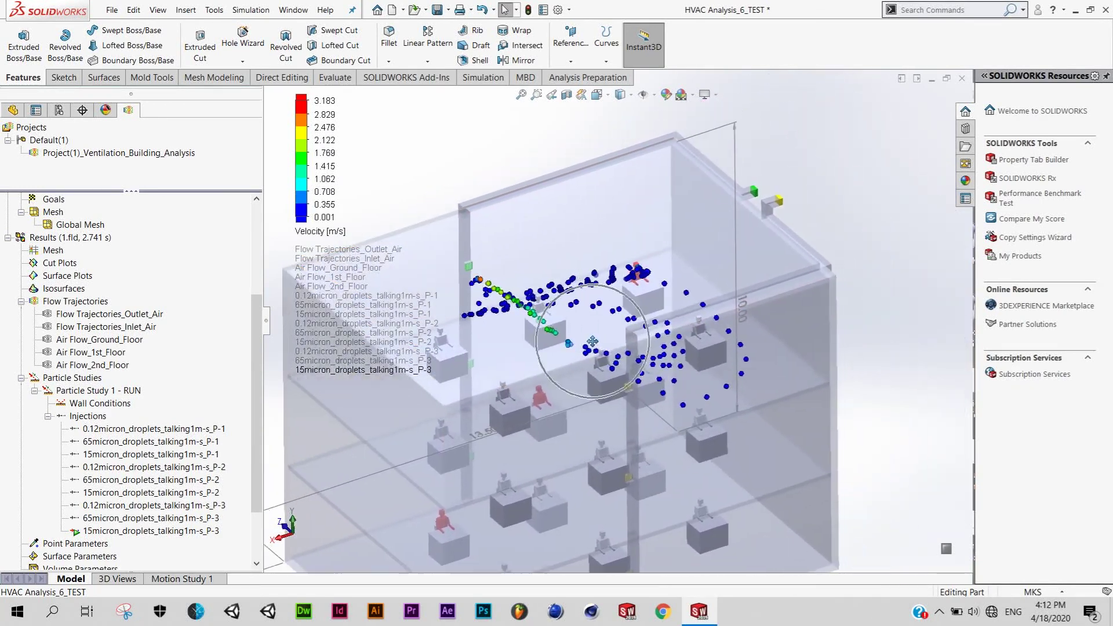
scroll(660, 345, "down", 2)
scroll(661, 342, "up", 2)
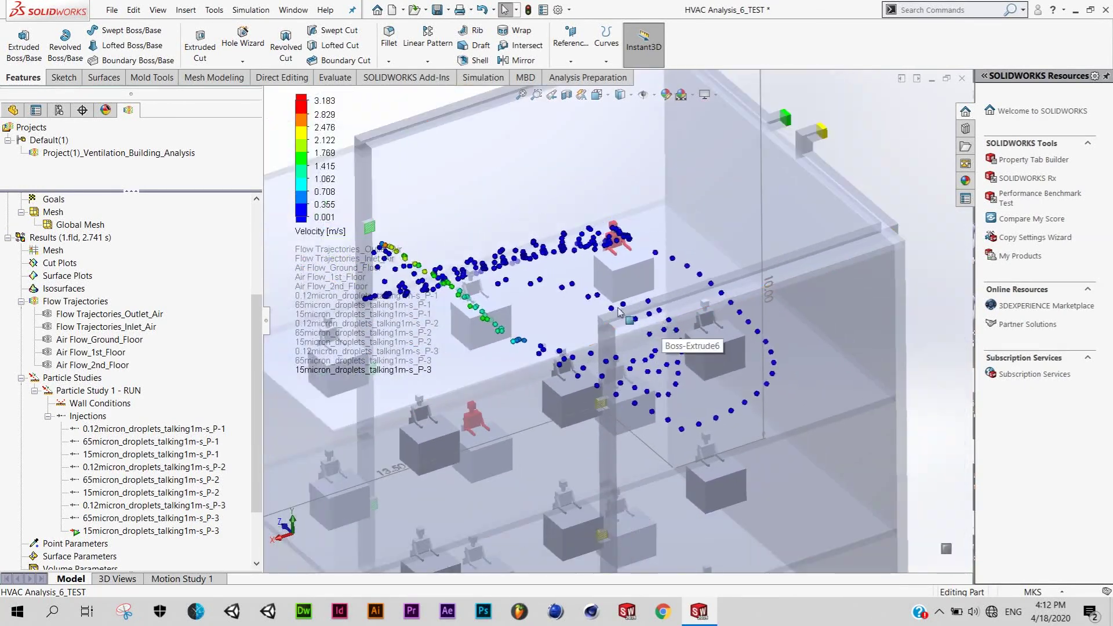
scroll(669, 306, "up", 1)
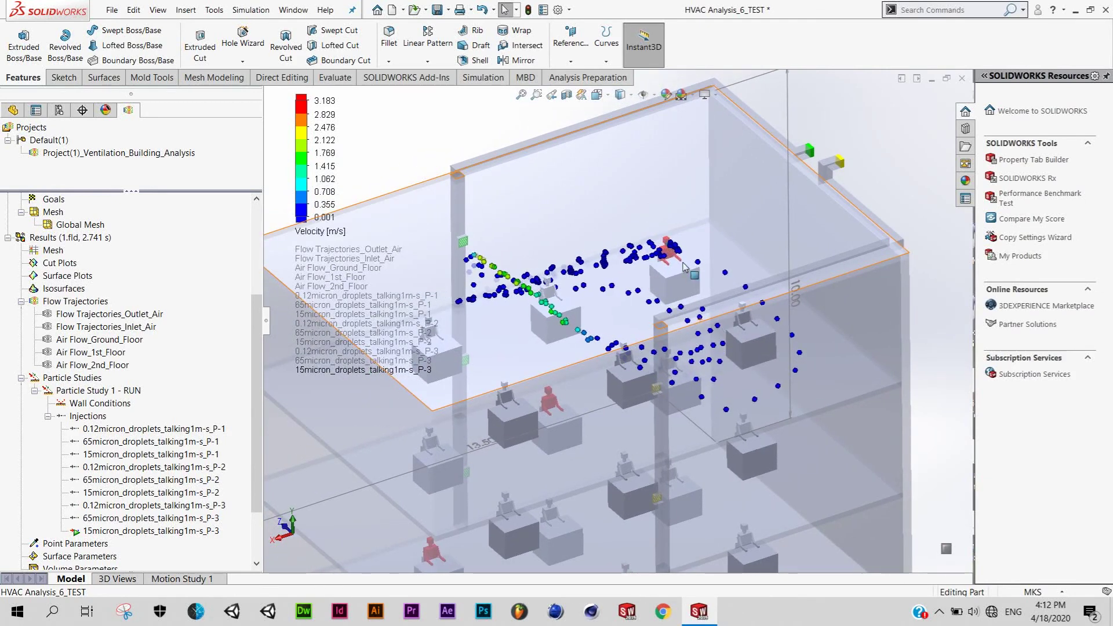
middle_click_drag(685, 267, 706, 250)
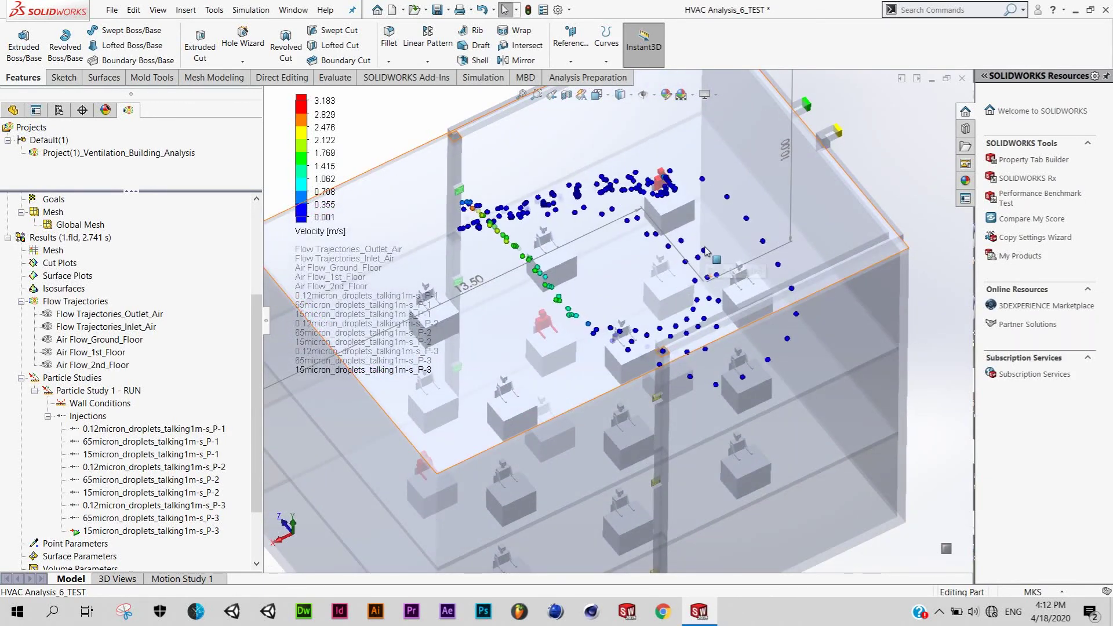
mouse_move(706, 251)
middle_mouse_down()
mouse_move(667, 219)
mouse_move(708, 305)
middle_mouse_up()
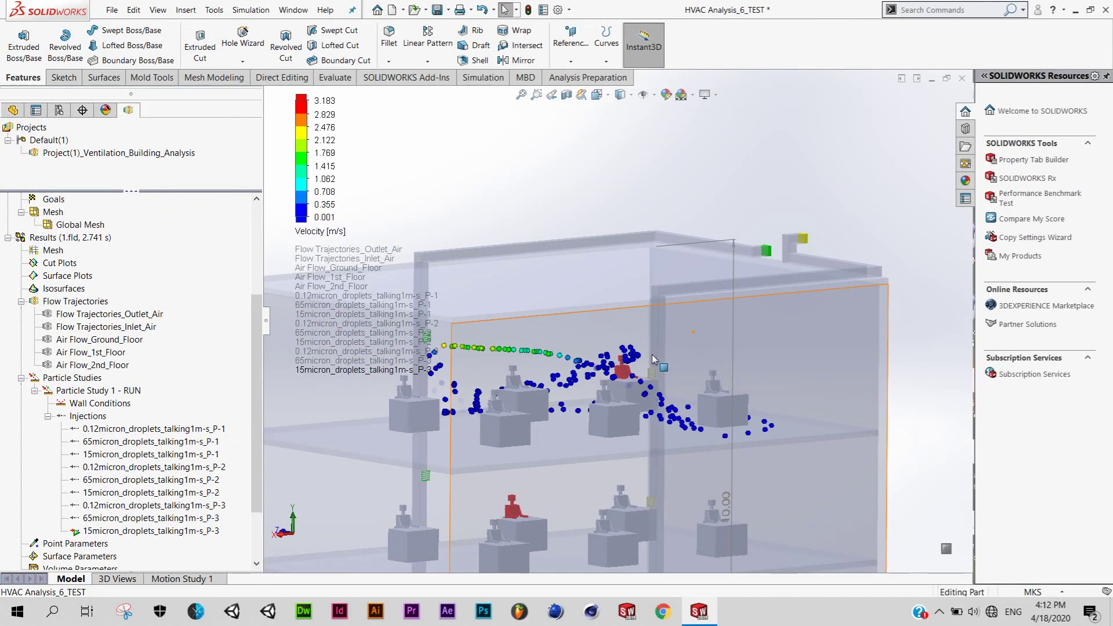
mouse_move(653, 359)
middle_mouse_down()
mouse_move(664, 316)
mouse_move(688, 309)
middle_mouse_up()
scroll(664, 317, "up", 3)
scroll(688, 309, "down", 3)
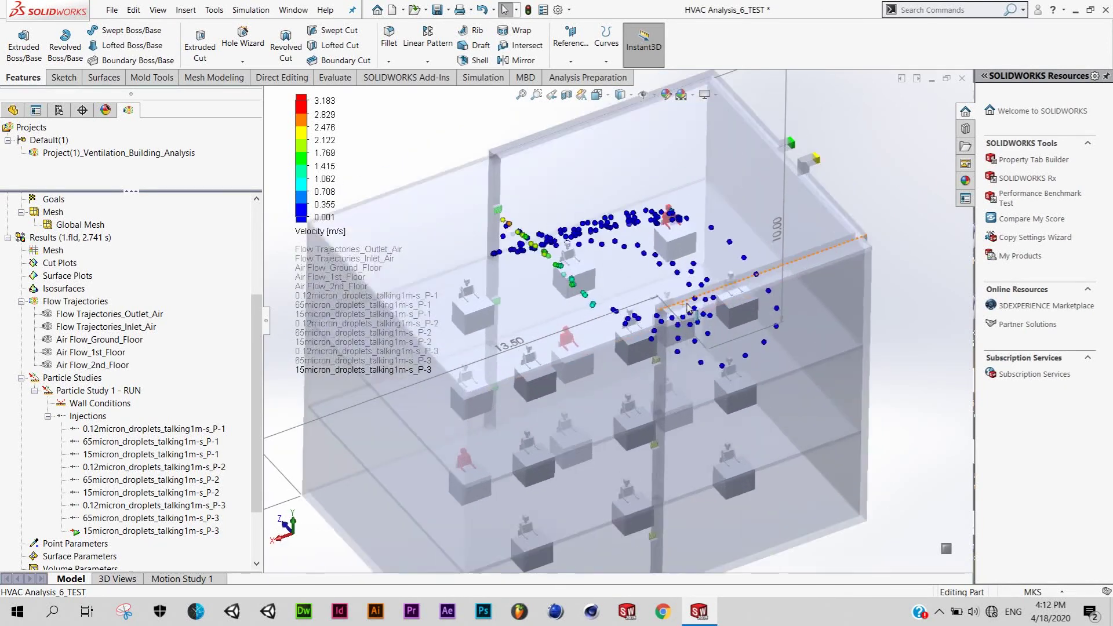
scroll(689, 308, "up", 2)
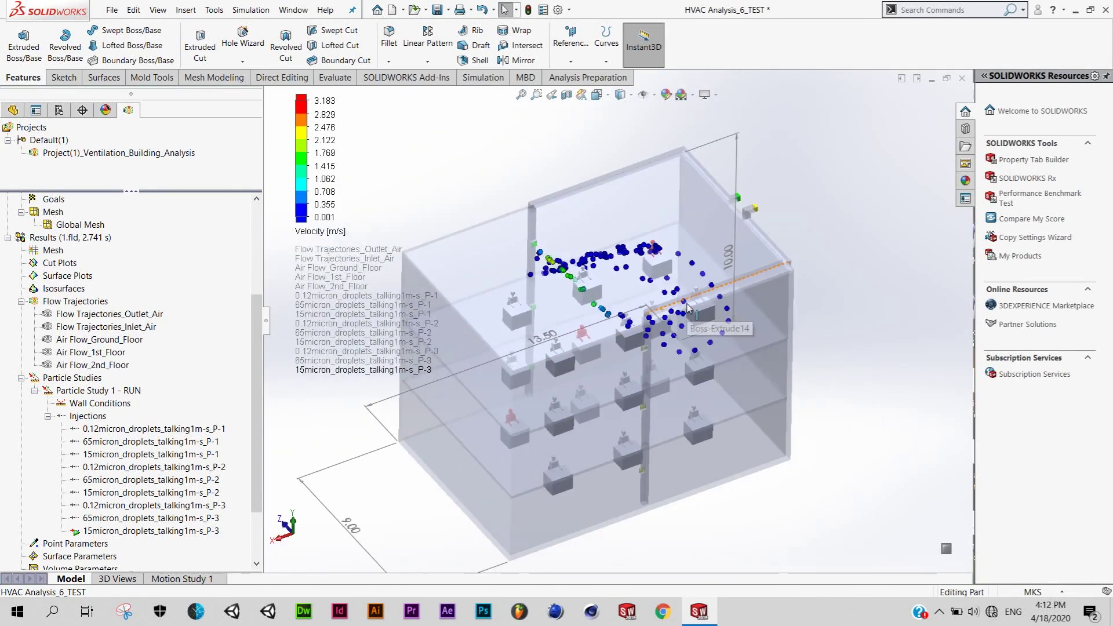
Step: Clear and hide the 15 micron P-3 droplets, then turn the bare building slightly
right_click(214, 531)
left_click(261, 379)
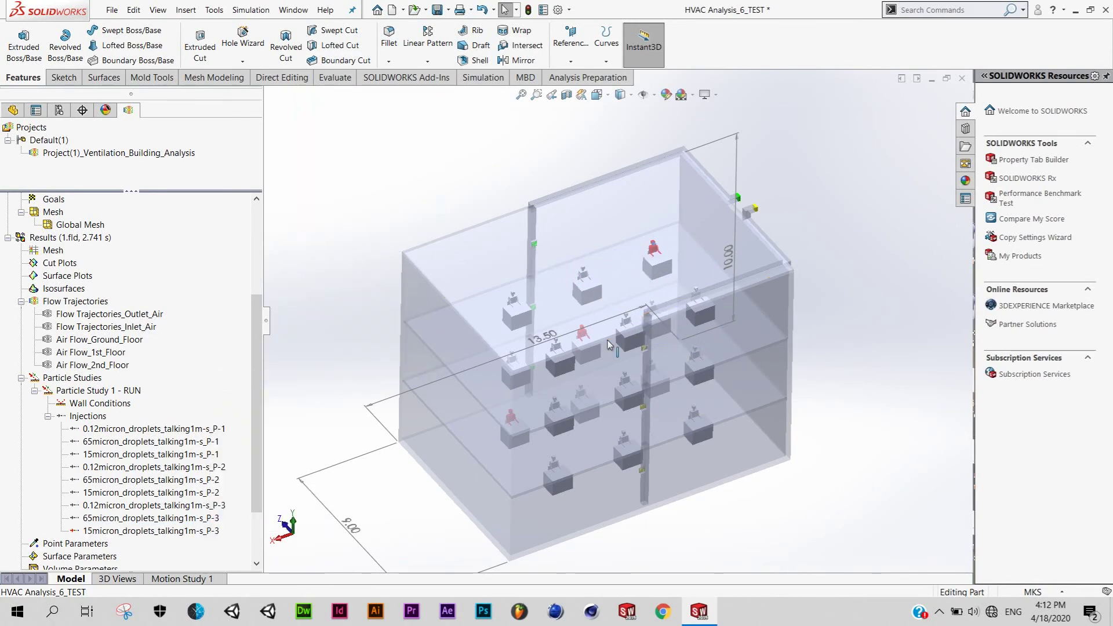
mouse_move(592, 285)
middle_mouse_down()
mouse_move(642, 328)
mouse_move(557, 221)
middle_mouse_up()
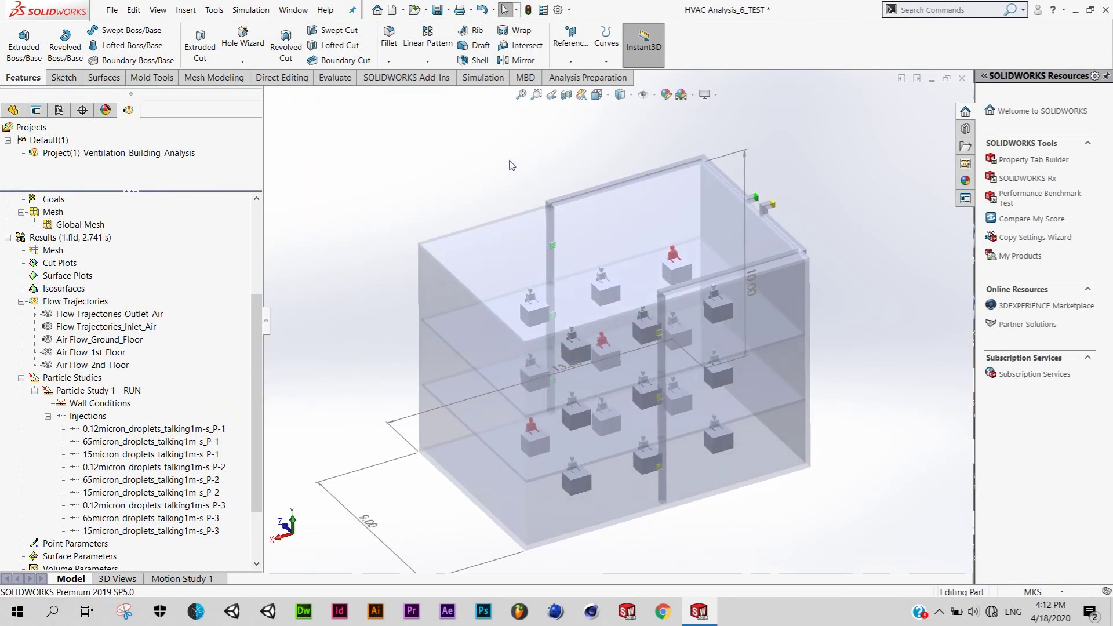